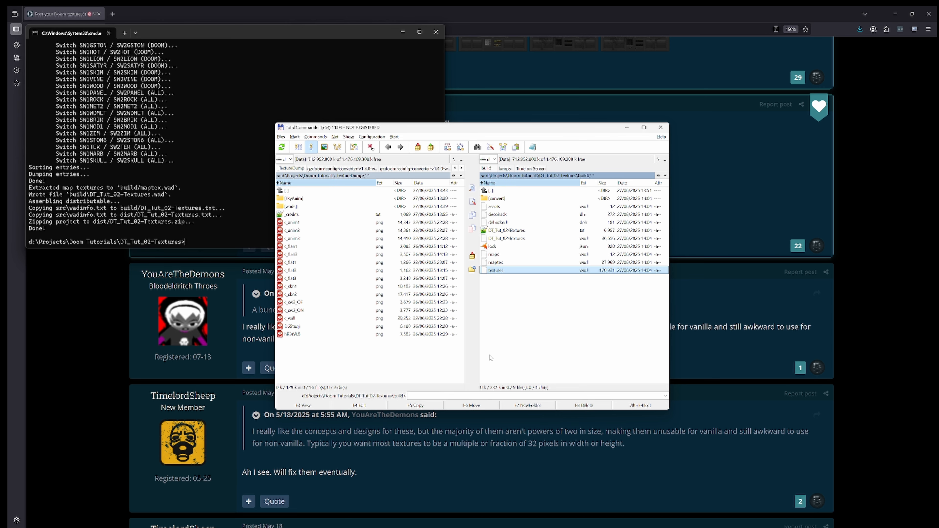
Step: Launch Ultimate Doom Builder and start a new map
key(super)
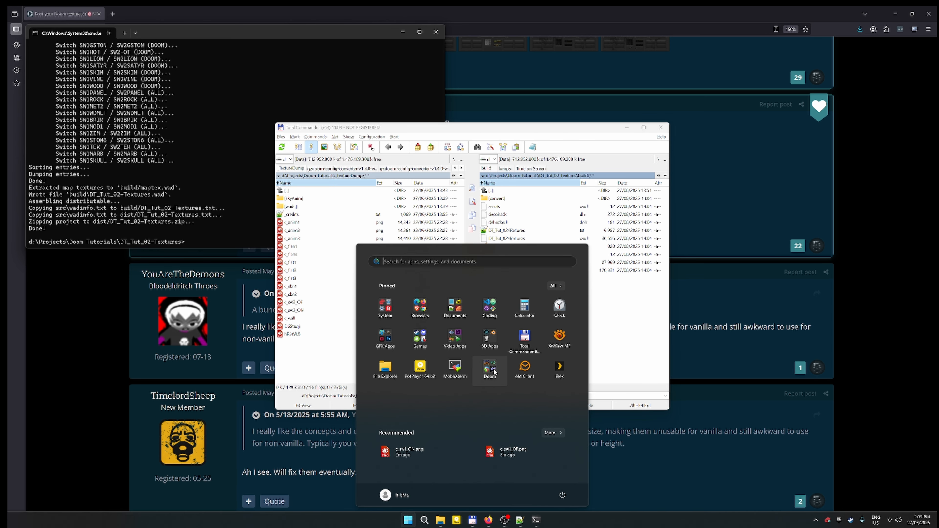
click(490, 368)
click(524, 359)
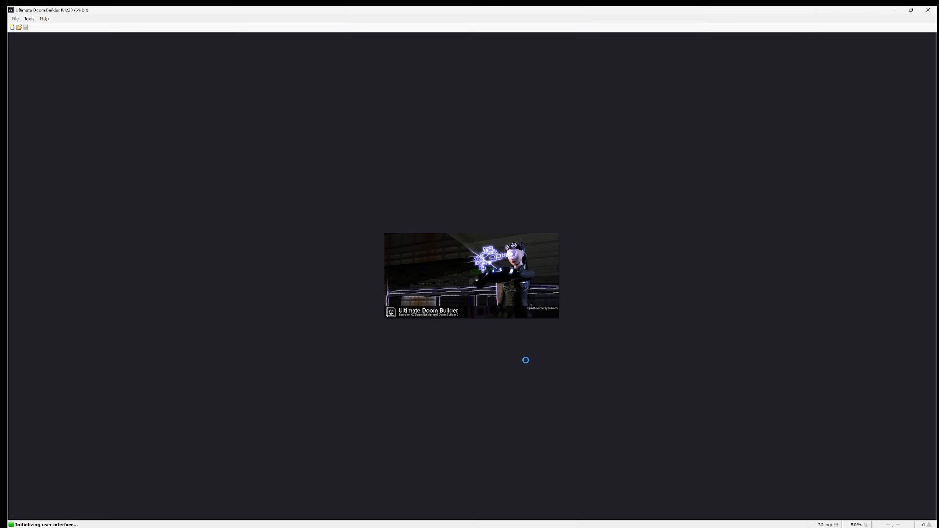
click(16, 18)
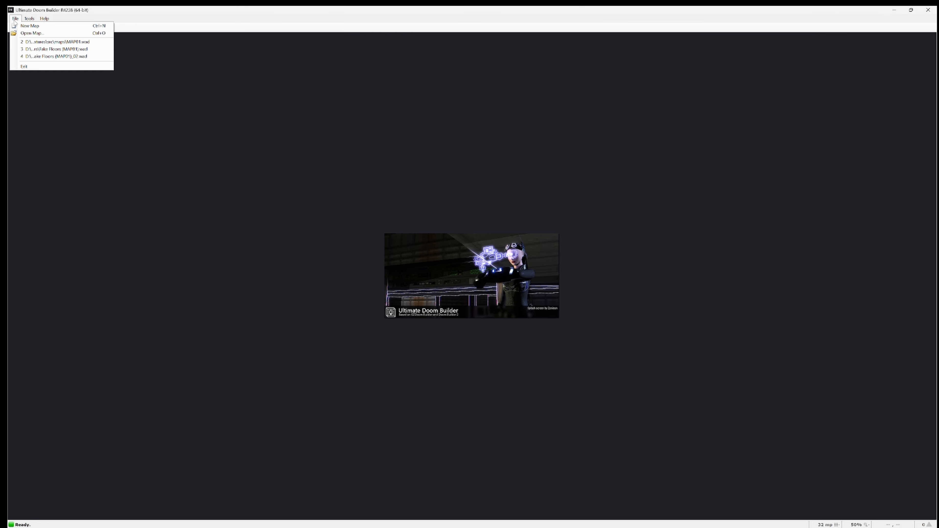
click(23, 26)
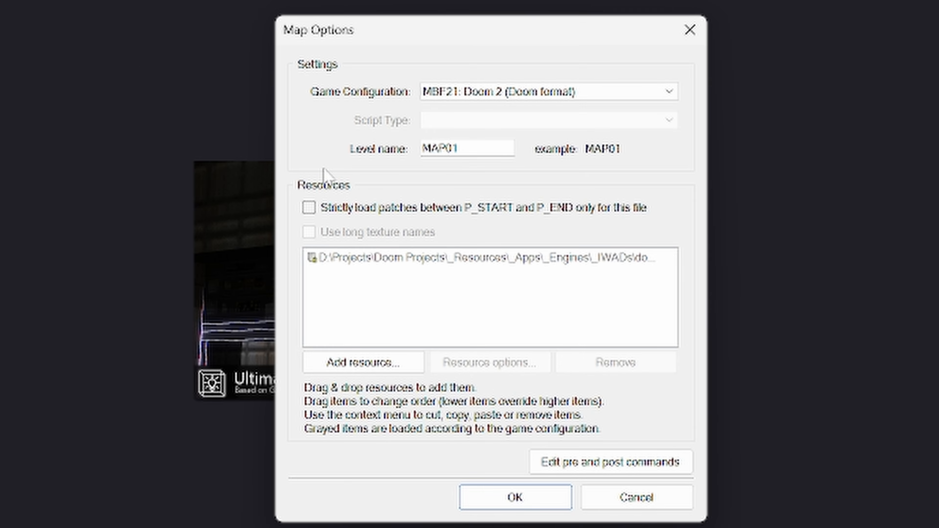
Step: Add textures.wad from the DT_Tut_02-Textures build folder as a WAD resource and create the map MAP01
click(353, 374)
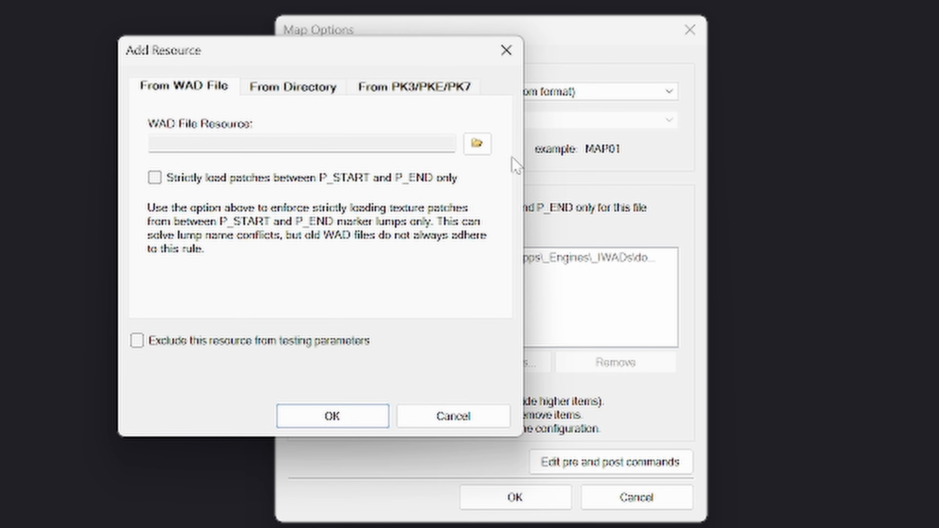
click(478, 145)
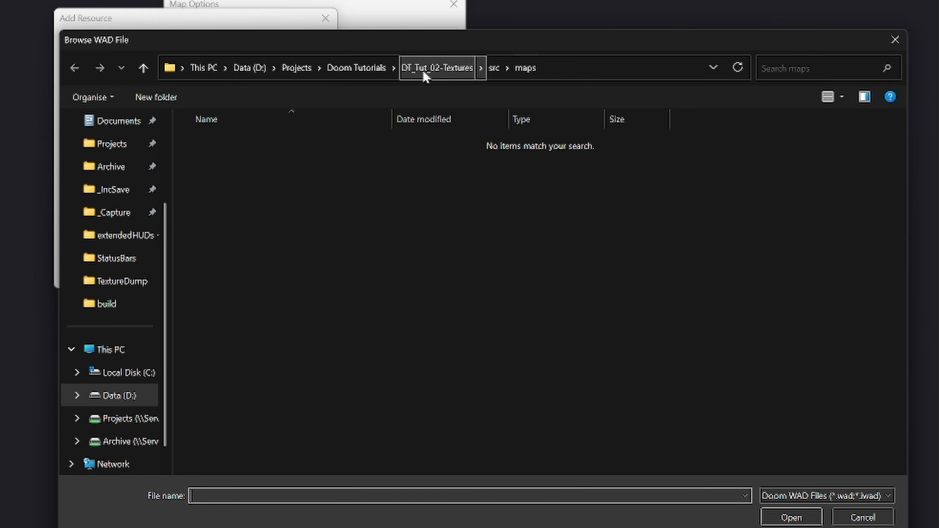
click(426, 70)
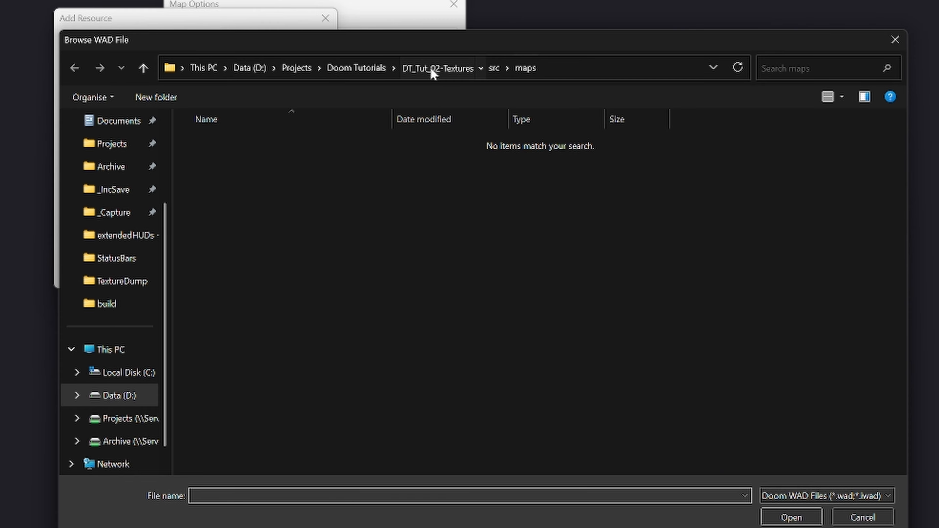
double_click(359, 142)
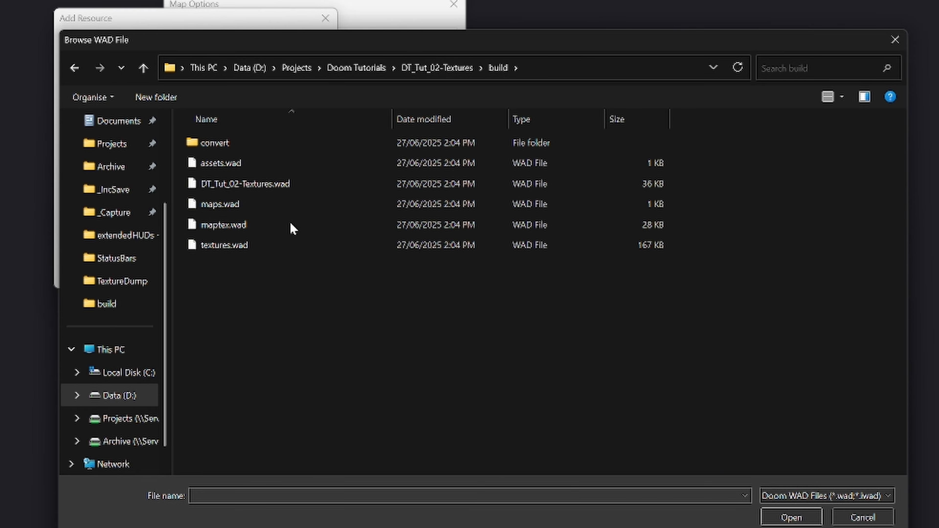
click(238, 245)
click(791, 517)
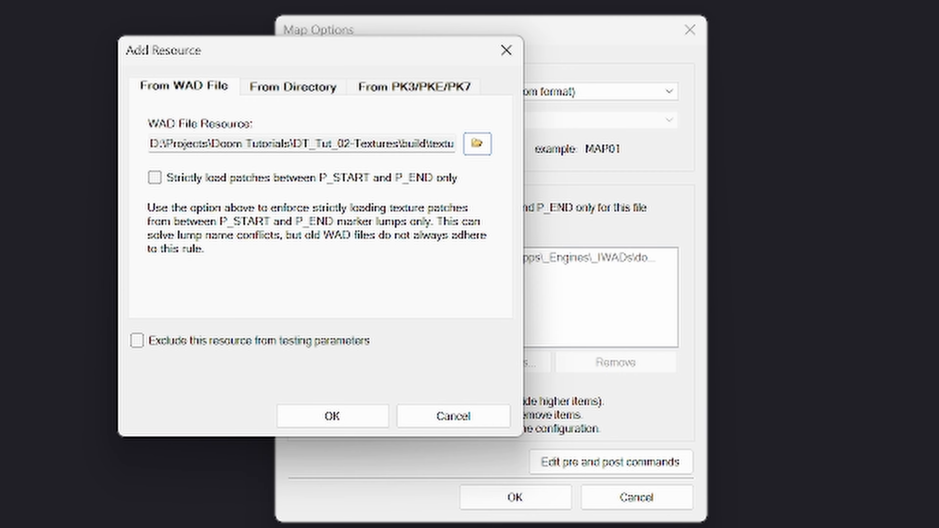
click(348, 426)
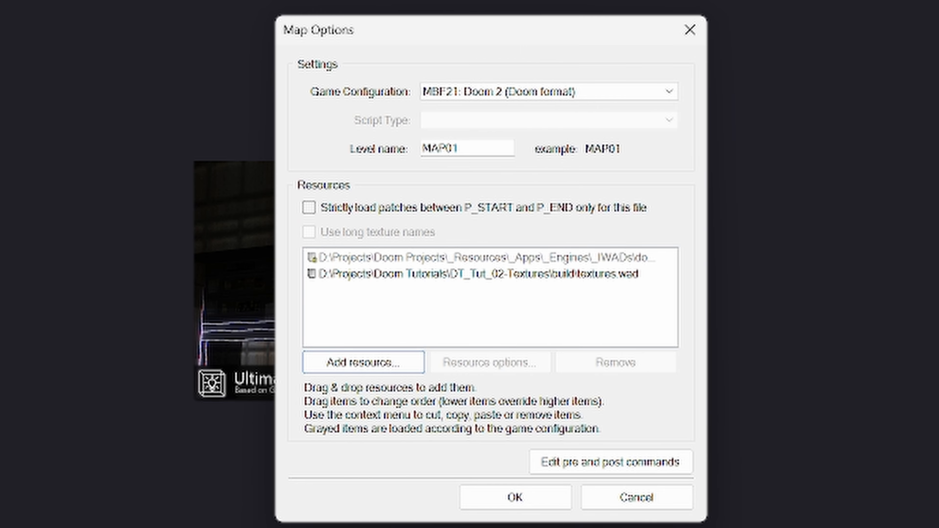
click(523, 496)
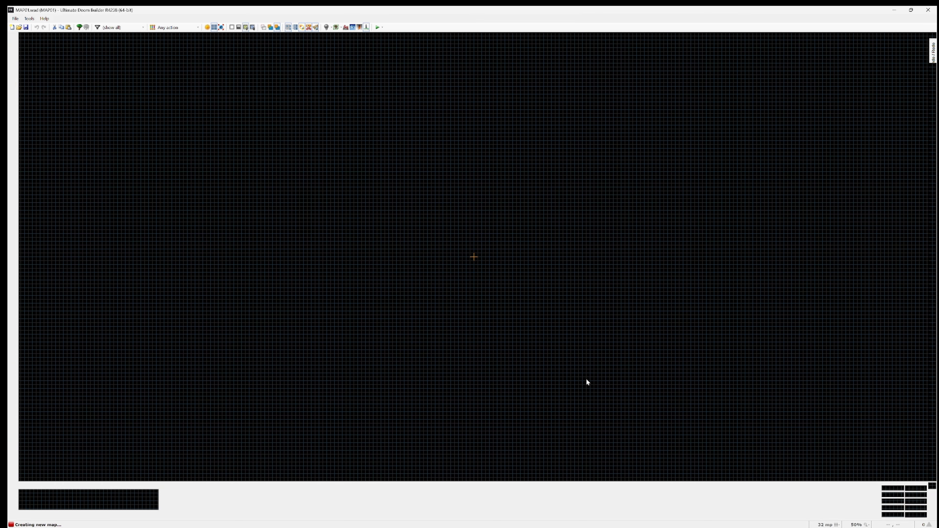
Step: Draw a square room two grid cells wide, centred on the map origin, with a 128 mp grid
key(bracketleft)
key(bracketleft)
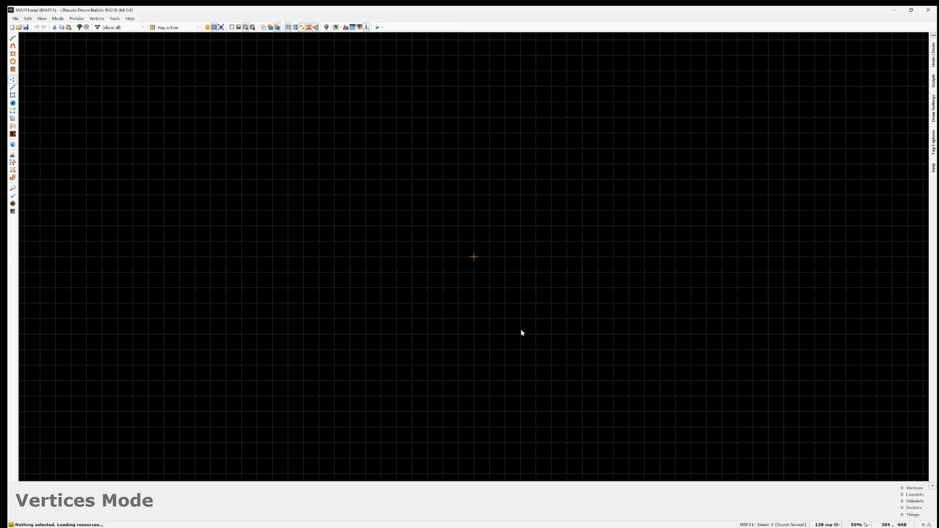
key(ctrl+shift+d)
click(458, 242)
click(491, 273)
scroll(488, 264, up, 10)
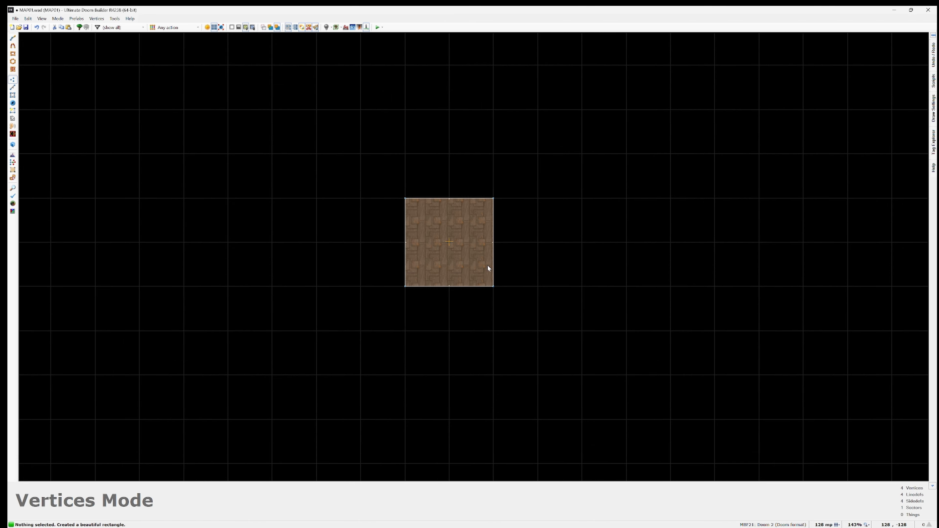
Step: Set the front-side middle texture of the room's north wall to C_SKN2 from textures.wad
key(l)
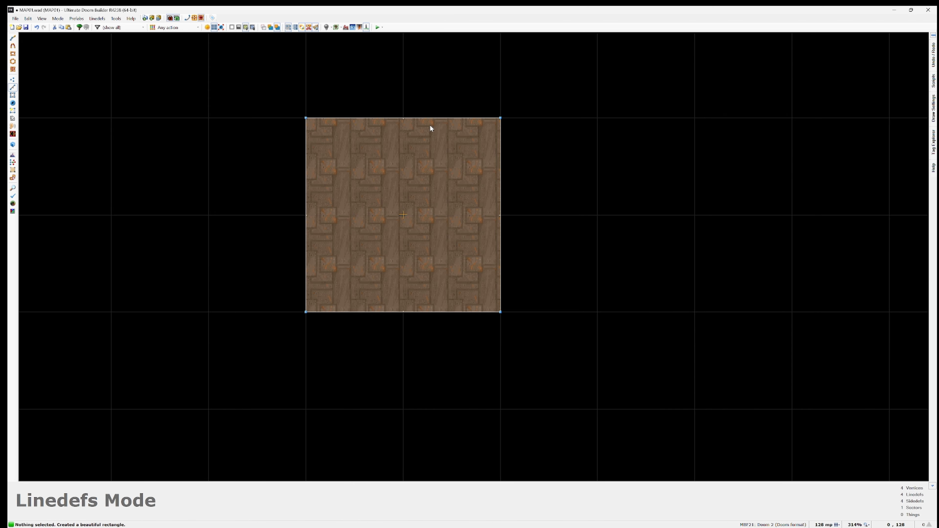
right_click(434, 118)
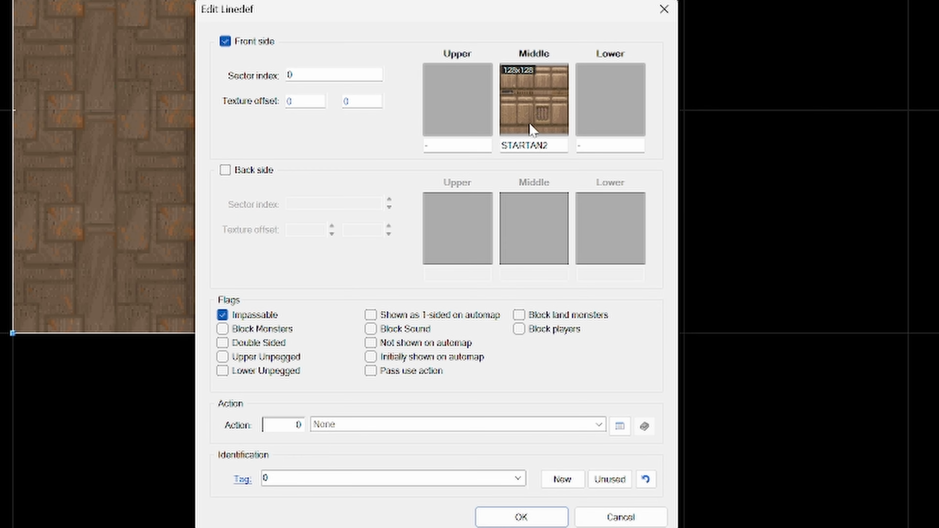
click(542, 131)
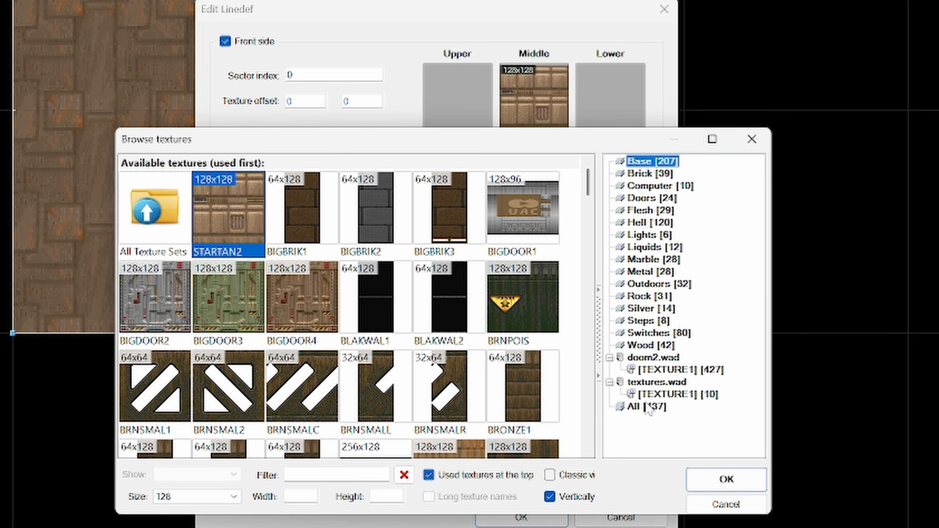
click(655, 382)
click(683, 395)
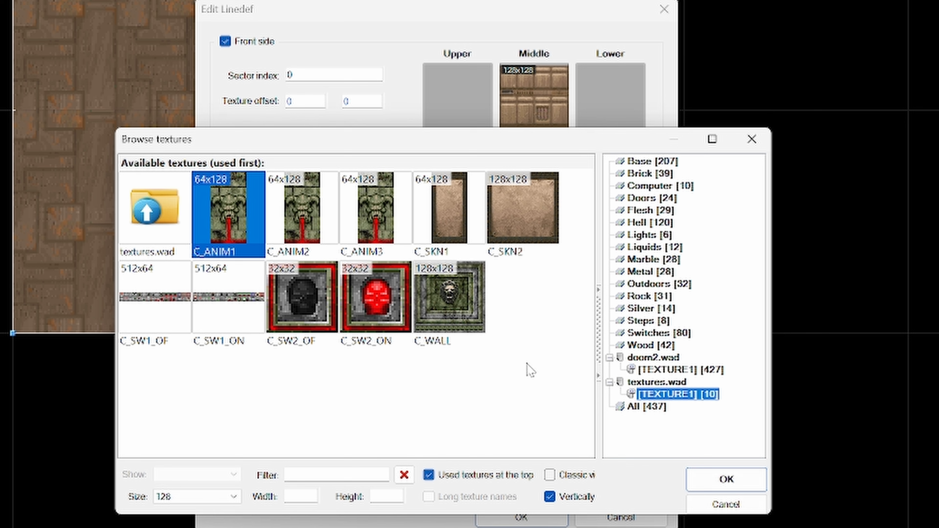
click(531, 227)
double_click(530, 227)
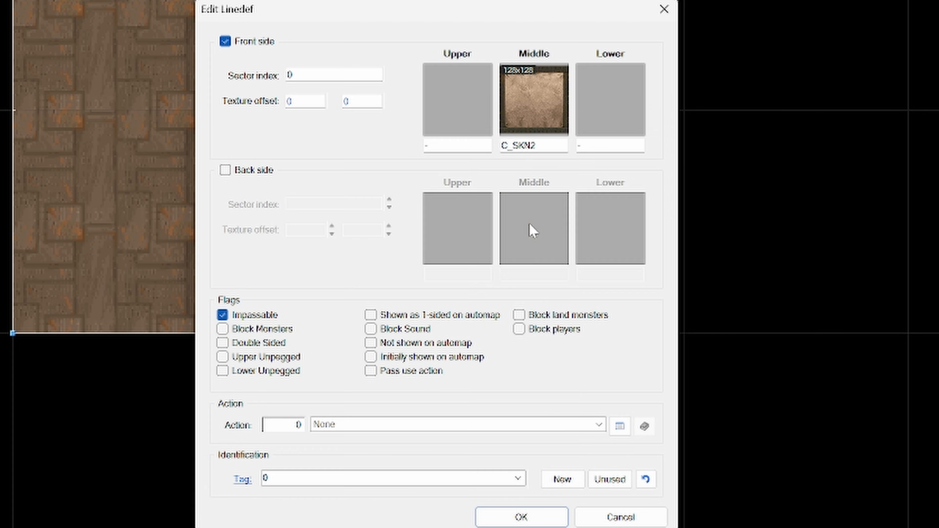
click(534, 515)
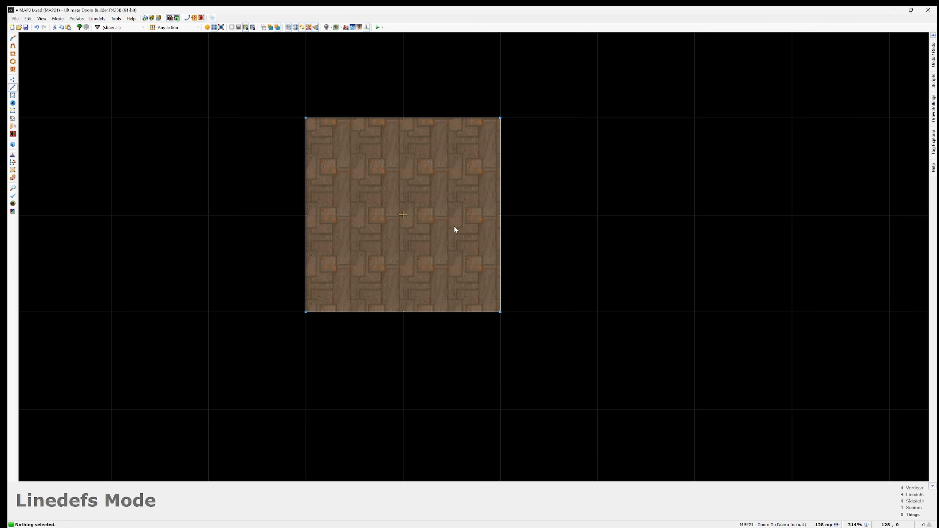
Step: Insert a Player 1 start thing in the room and move it close to the south wall on a 32 mp grid
key(t)
key(Insert)
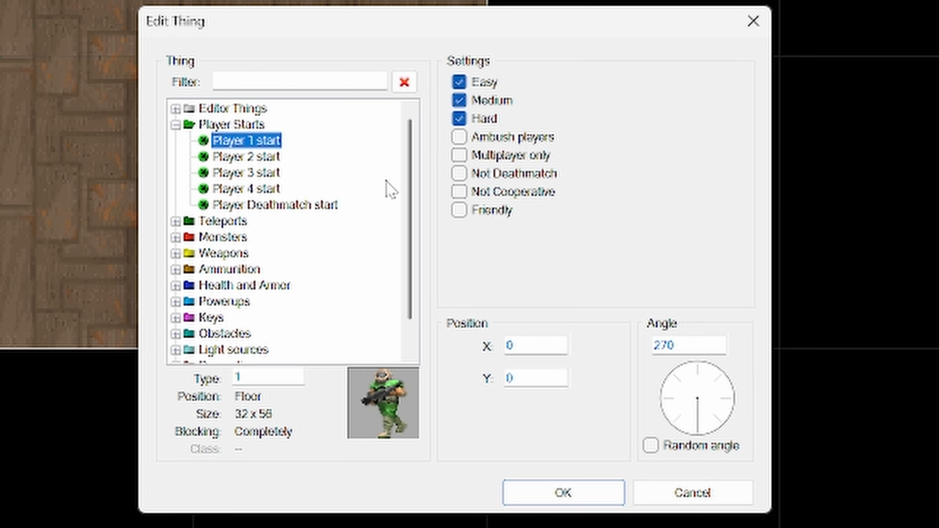
click(611, 504)
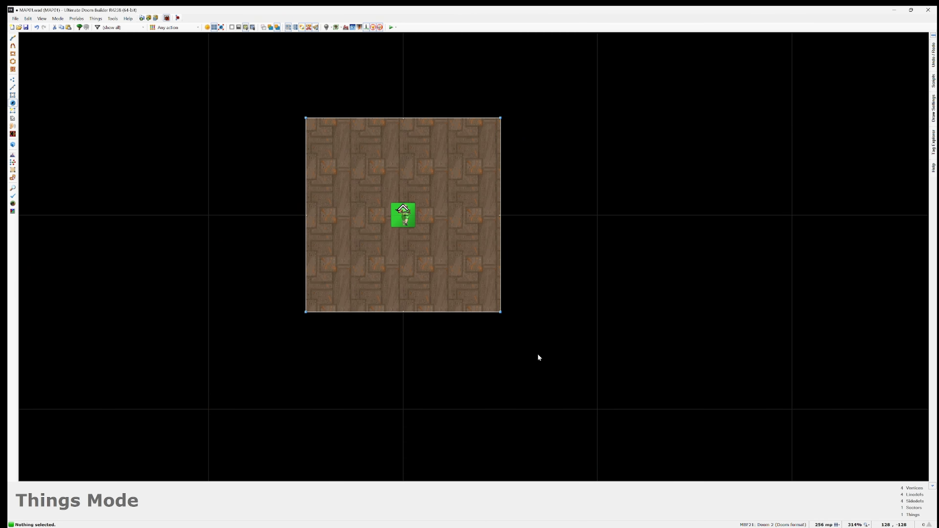
key(bracketleft)
key(bracketleft)
key(bracketleft)
drag(403, 216, 407, 289)
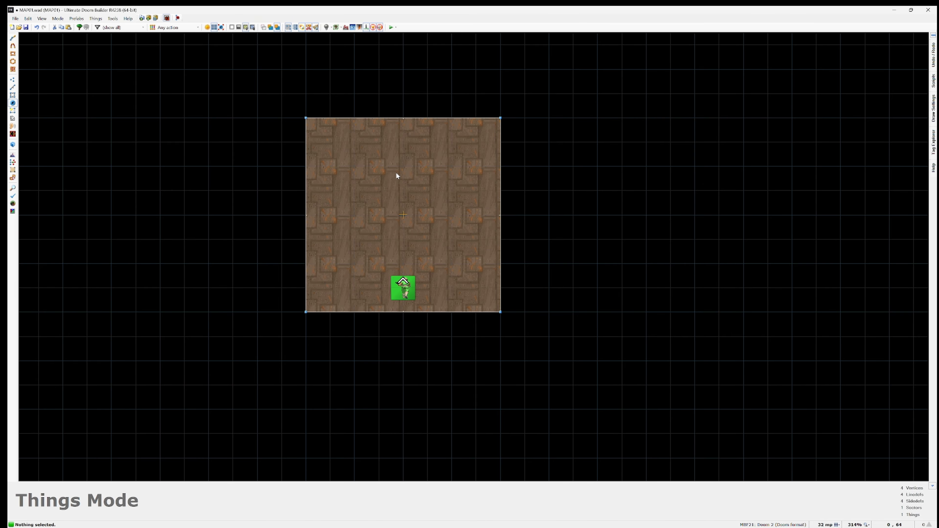
Step: Enlarge the room to 512 by 384 units by moving its corner vertices on a 128 mp grid
key(w)
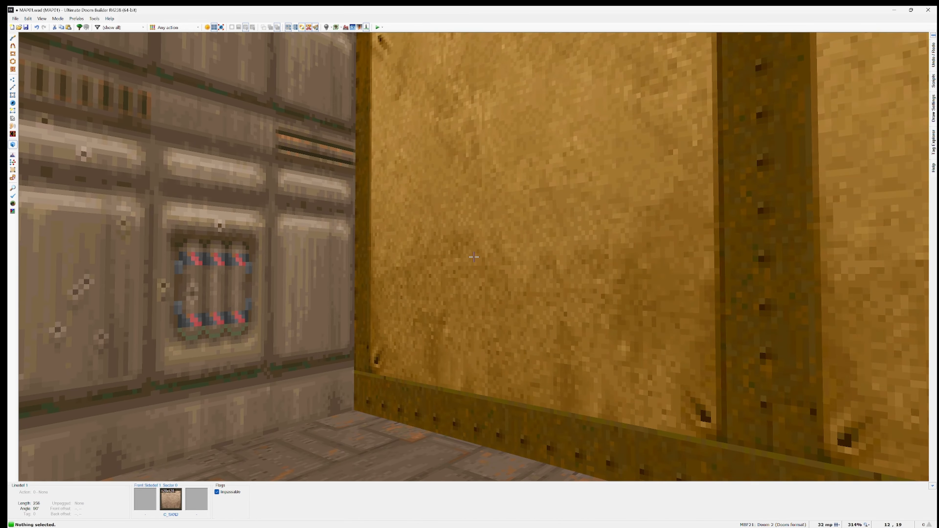
key(w)
key(bracketright)
key(bracketright)
key(v)
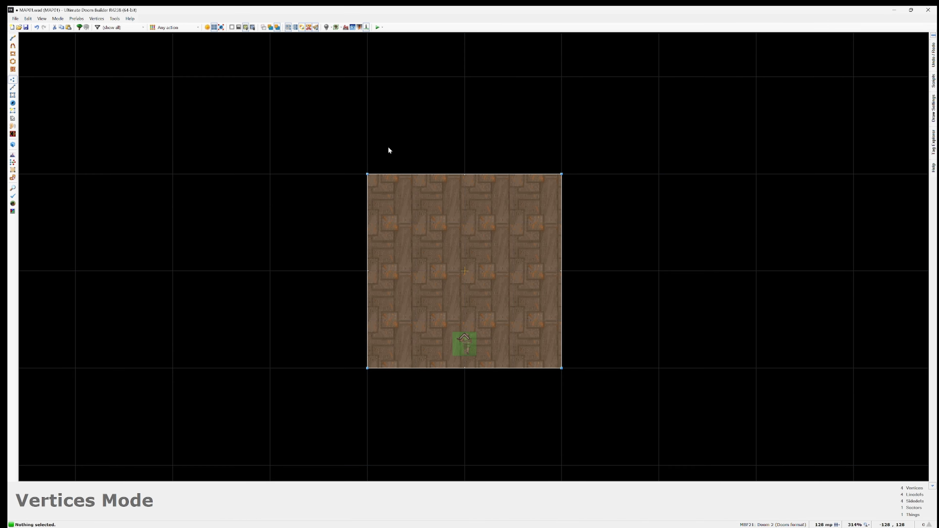
drag(367, 174, 270, 76)
drag(561, 174, 659, 76)
drag(562, 368, 682, 364)
Step: In the 3D view, set the middle texture of the room's west wall to C_SKN1
key(w)
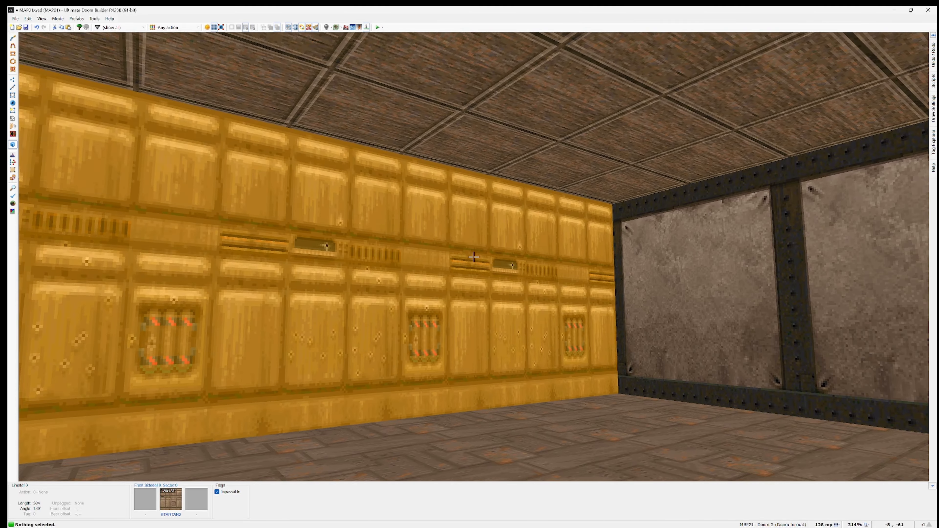
right_click(474, 257)
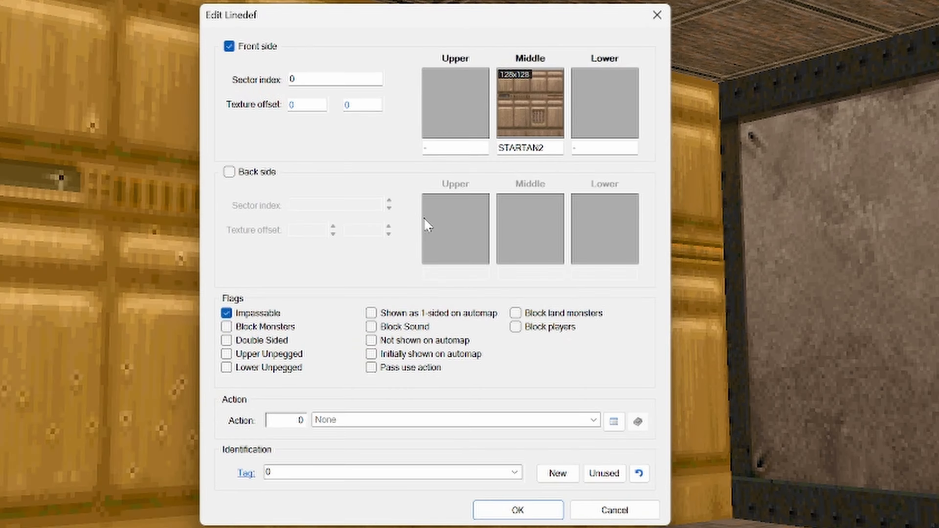
click(514, 207)
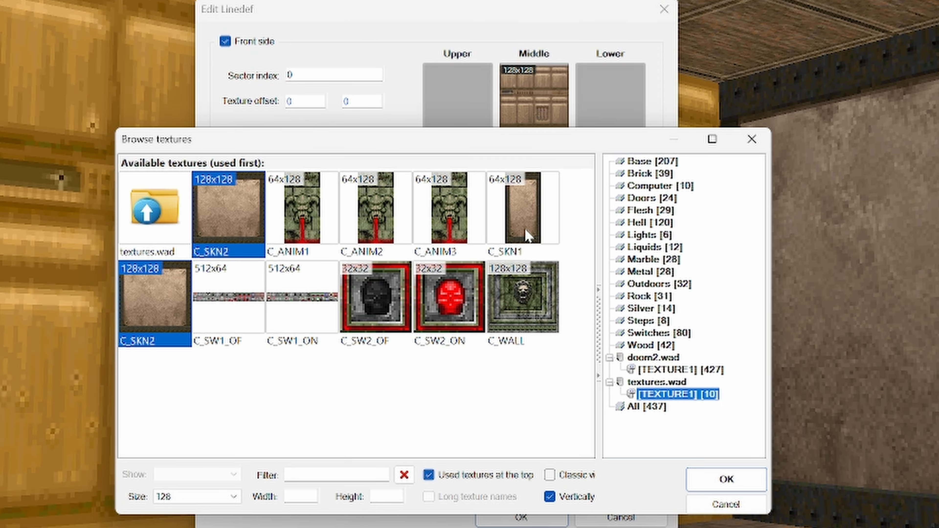
double_click(525, 244)
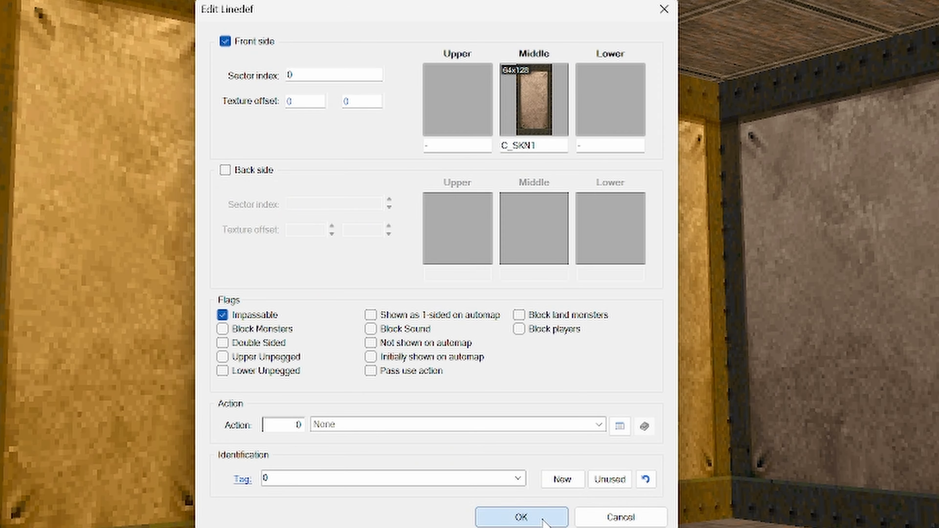
click(521, 517)
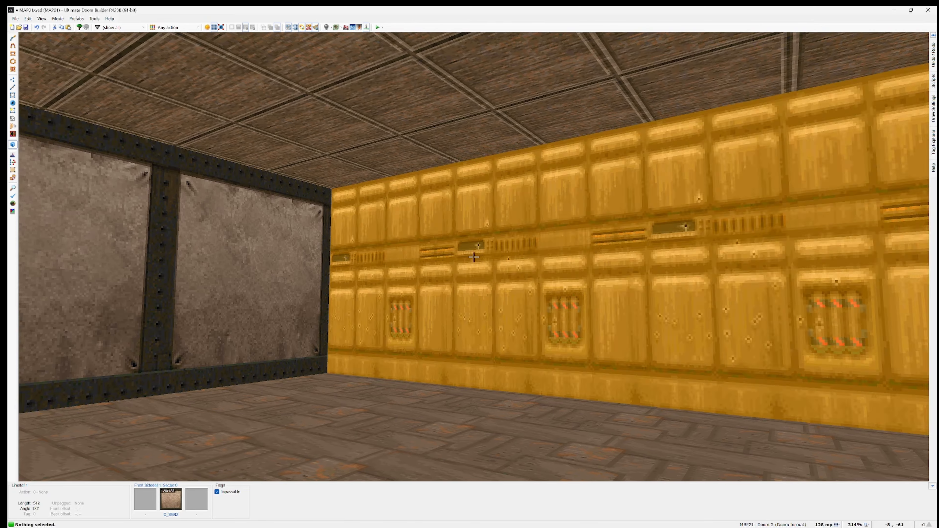
Step: Set the middle texture of the room's east wall to C_WALL and return to the 2D map
right_click(473, 257)
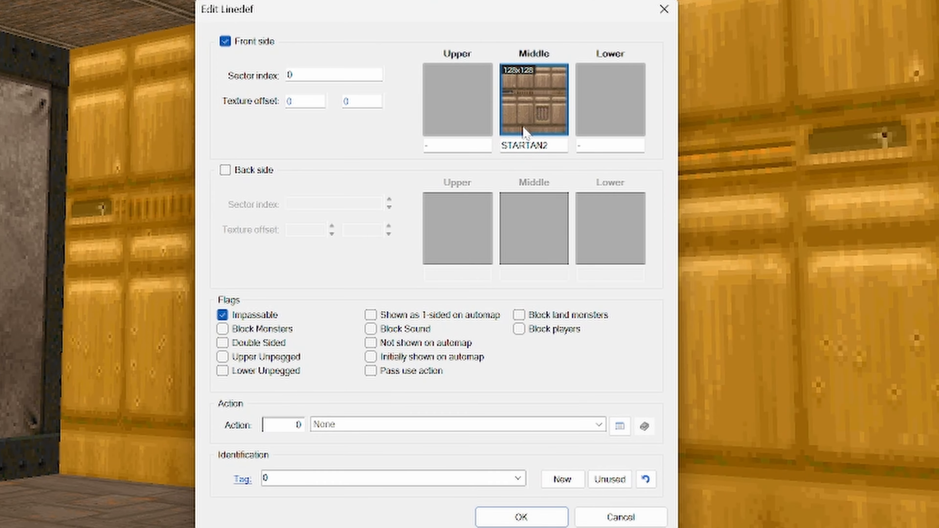
click(538, 218)
click(678, 394)
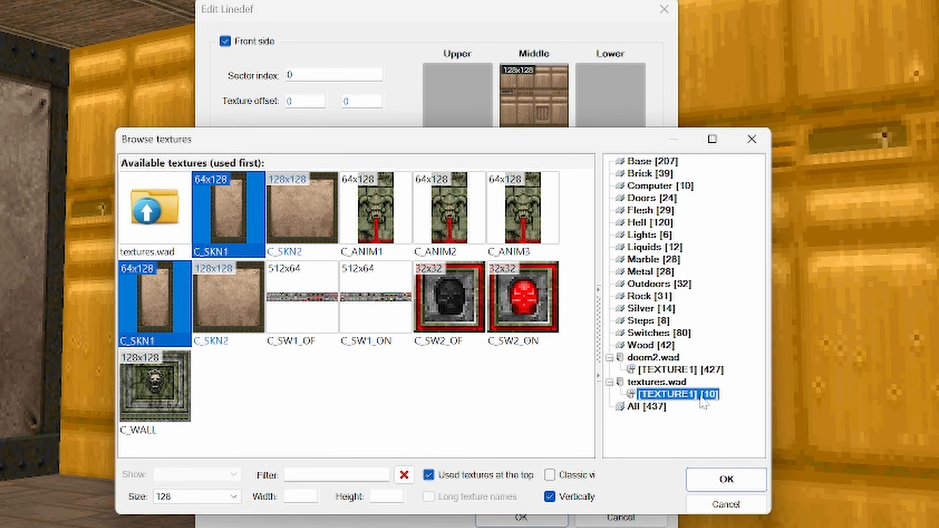
click(171, 395)
double_click(170, 395)
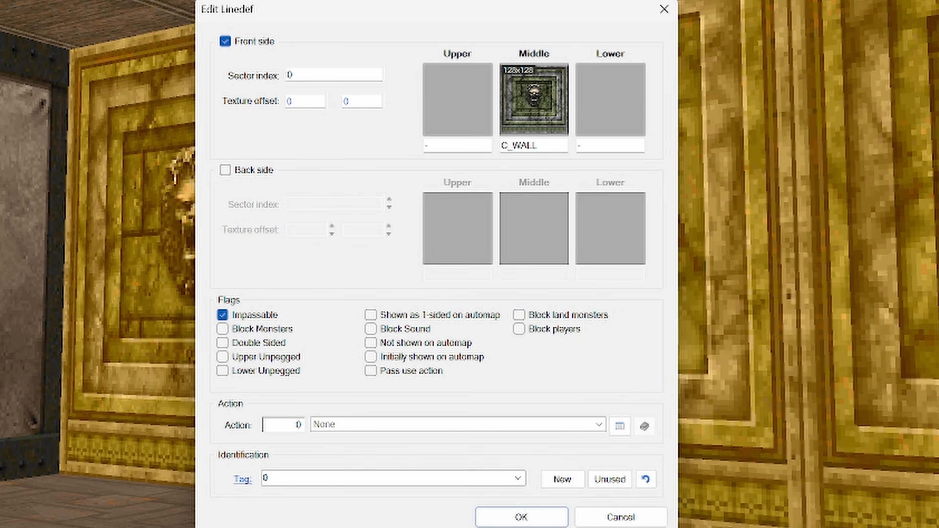
click(521, 516)
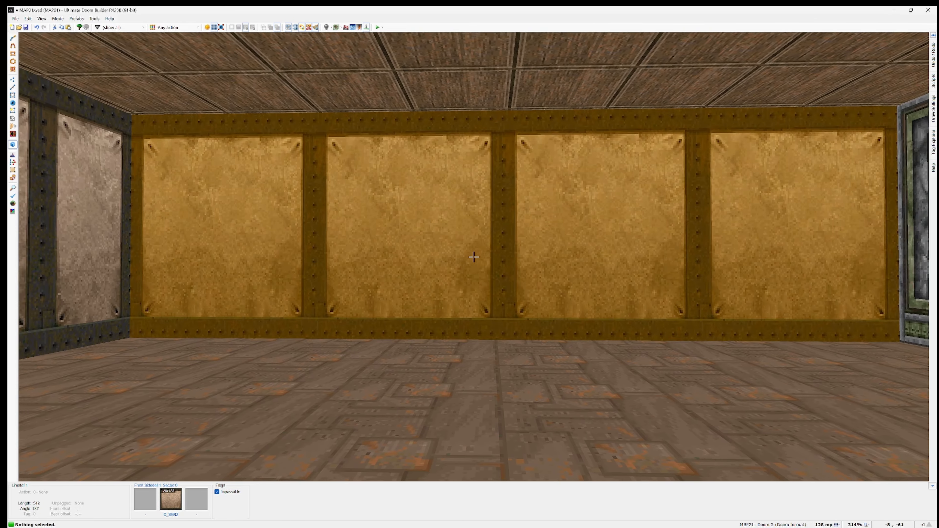
key(q)
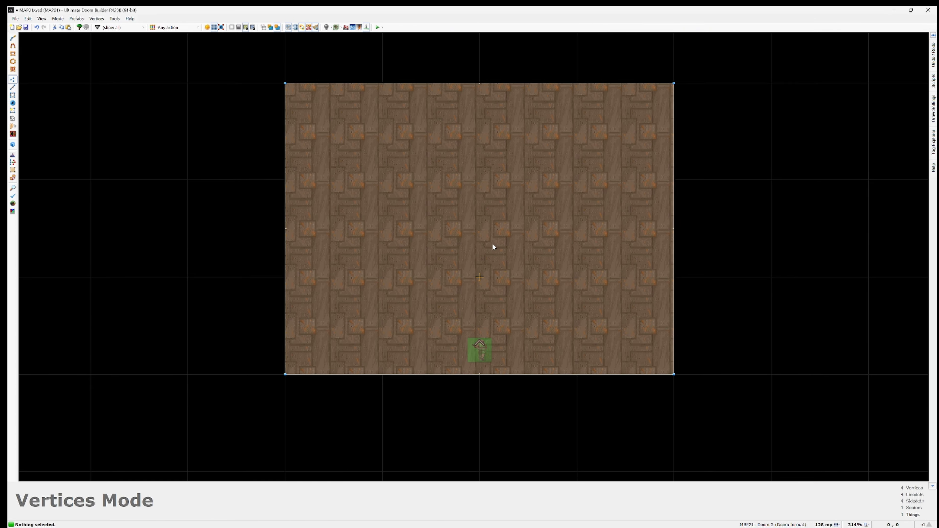
Step: Save the map as MAP01.wad in the src\maps folder of the DT_Tut_02-Textures project
click(15, 18)
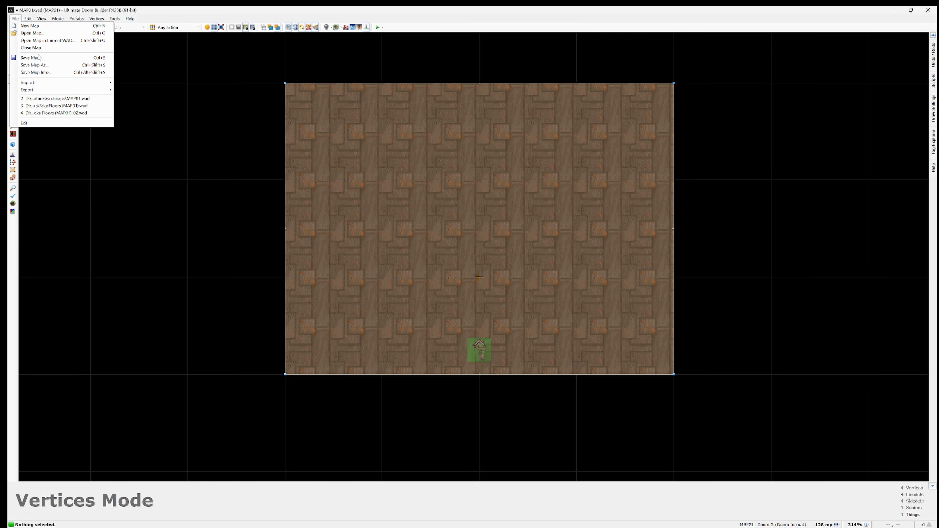
click(29, 62)
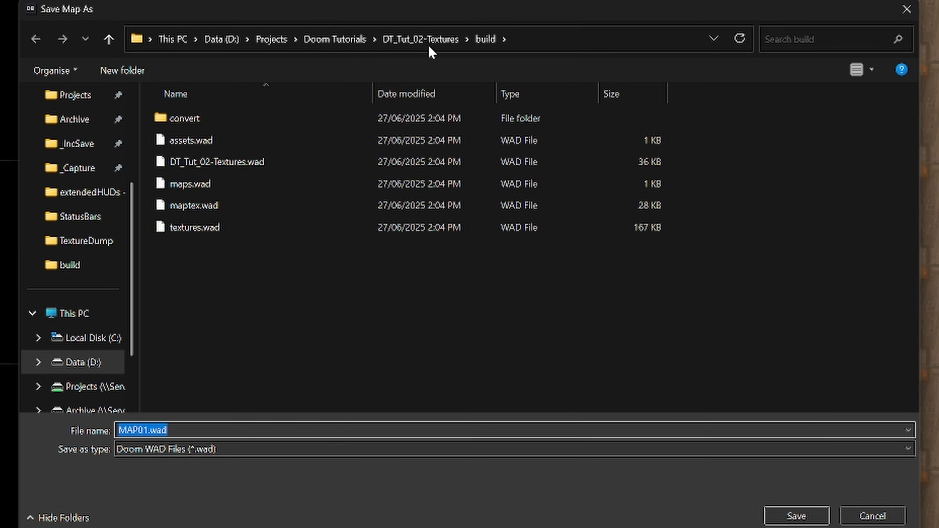
click(428, 44)
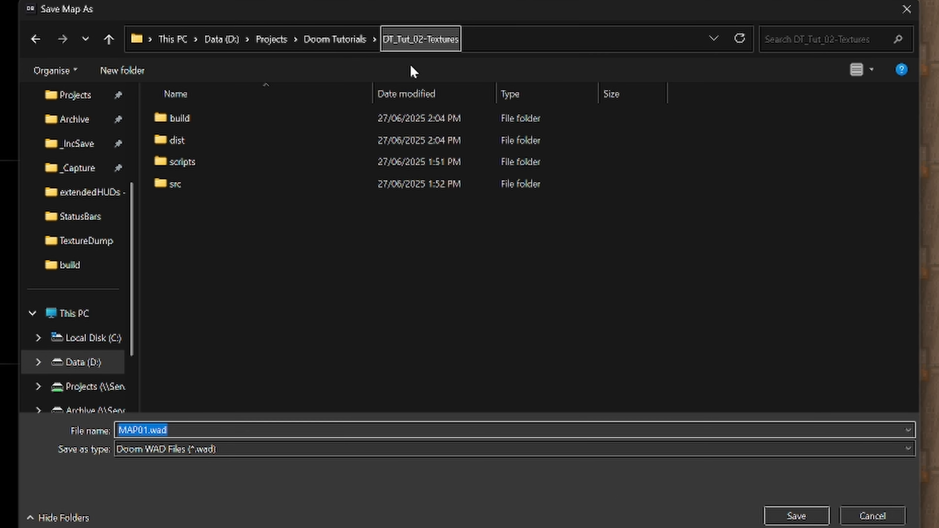
double_click(174, 184)
double_click(174, 184)
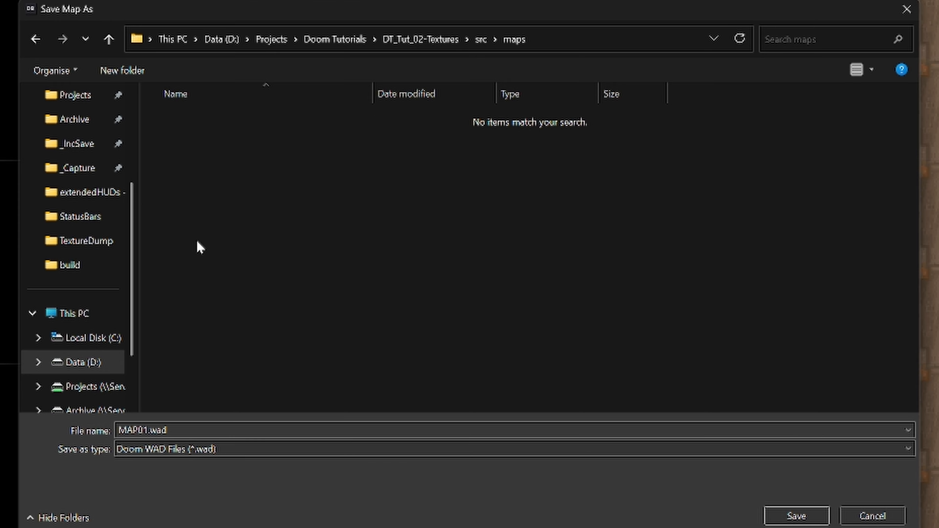
click(795, 517)
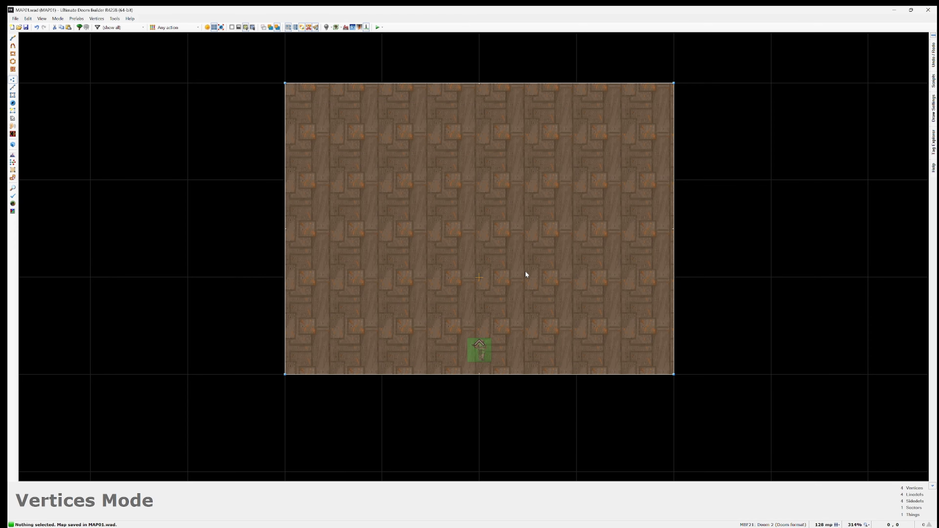
Step: Switch to the command prompt and build the DT_Tut_02-Textures project with doommake
key(alt+Tab)
key(alt+Tab)
key(alt+Tab)
key(alt+Tab)
key(alt+Tab)
key(alt+Tab)
key(alt+Tab)
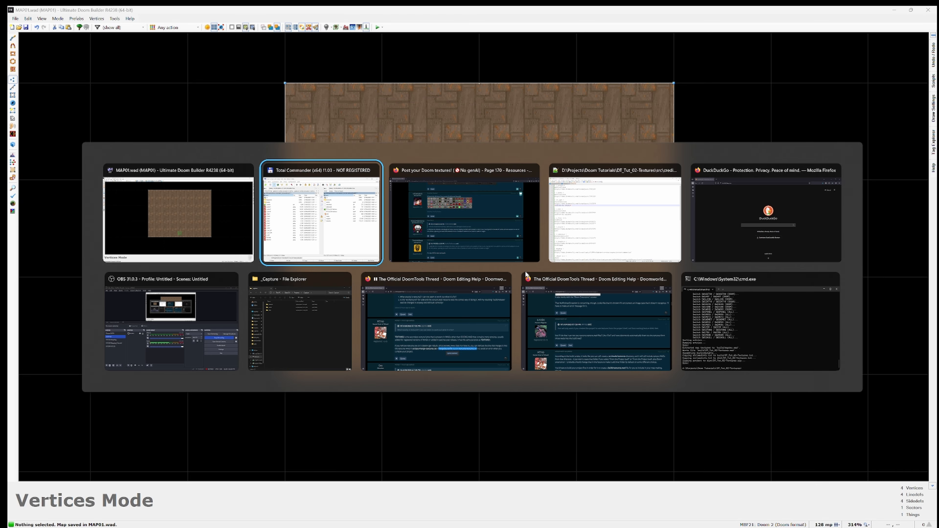
key(alt+Tab)
key(alt+Tab)
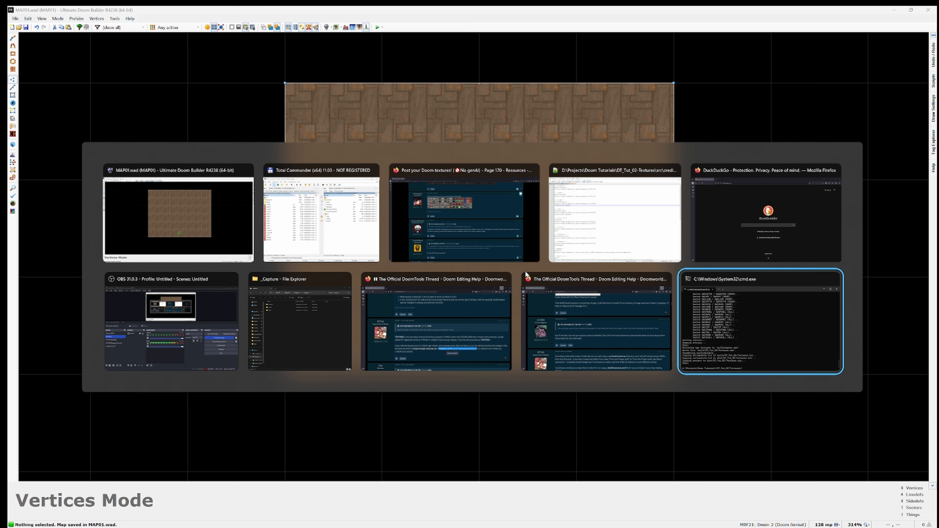
text(doommake)
key(Return)
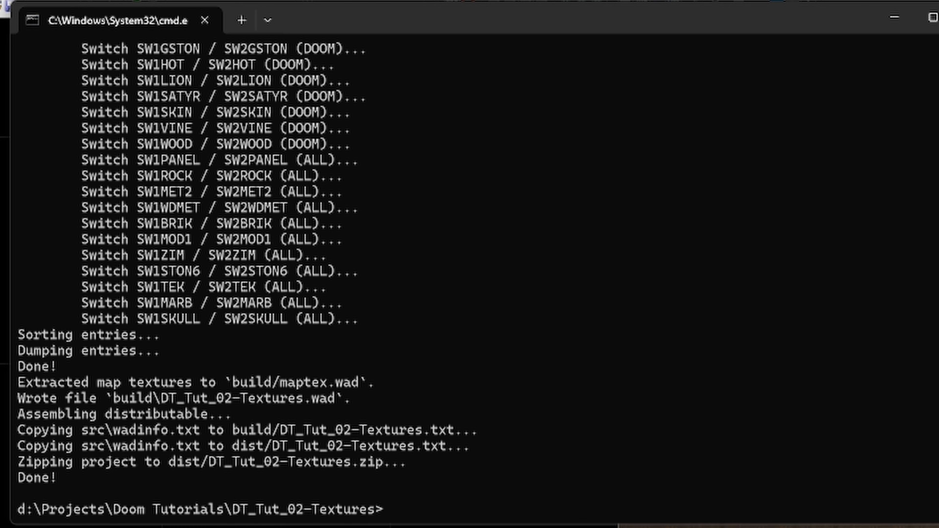
Step: Switch to SLADE and open the built DT_Tut_02-Textures.wad from the build folder
key(alt+Tab)
key(alt+Tab)
key(super)
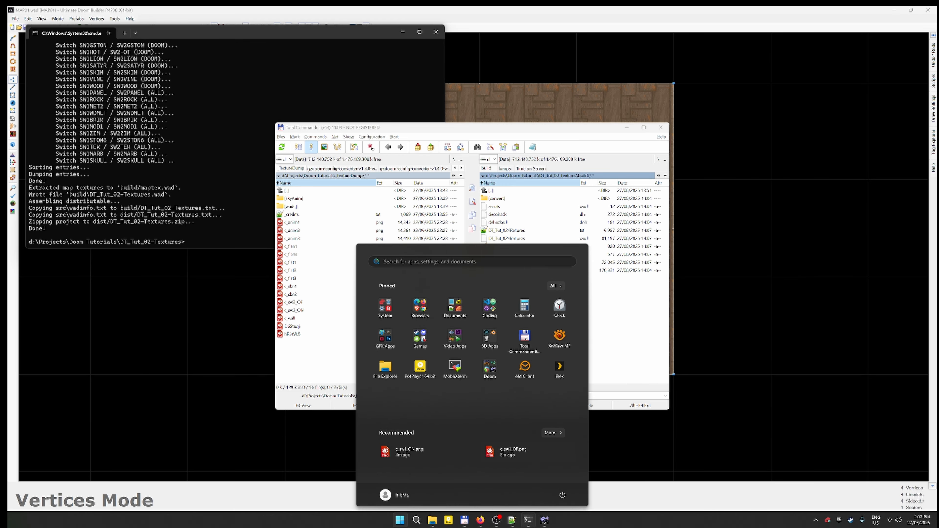
click(547, 525)
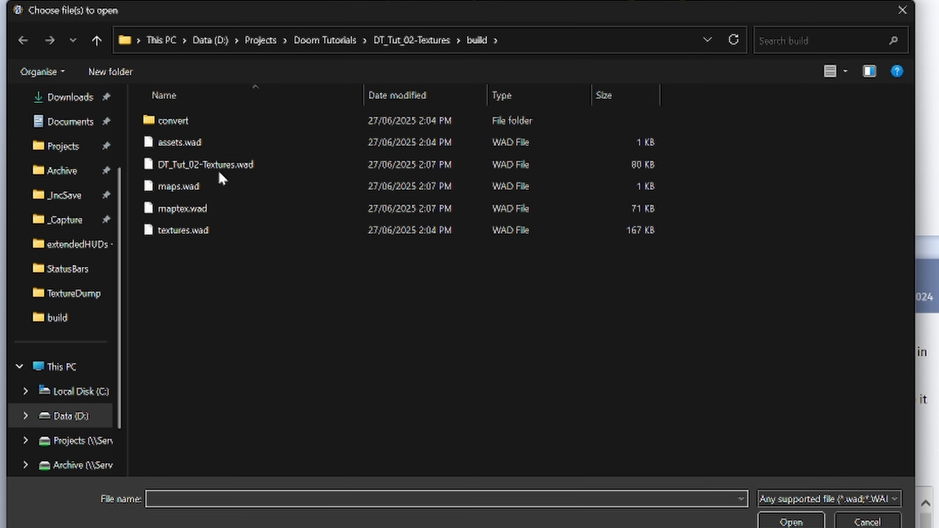
double_click(219, 170)
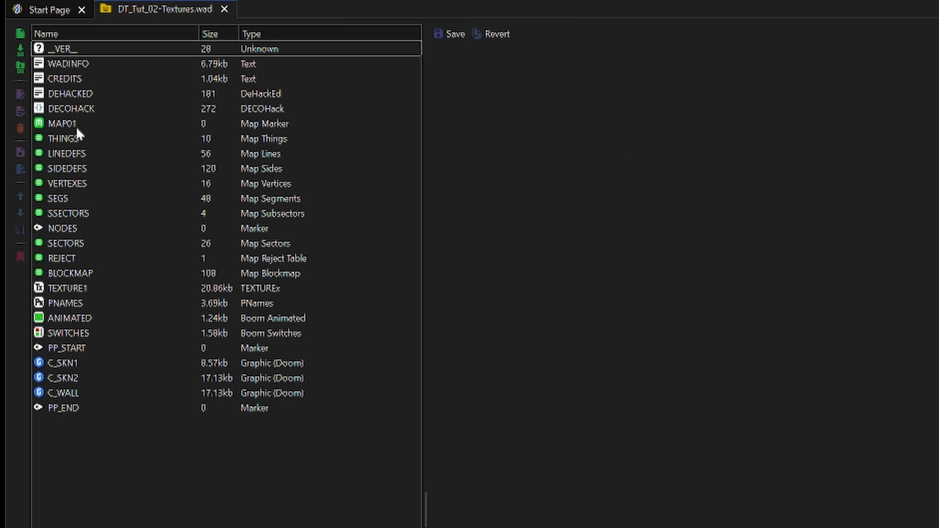
Step: Examine the patch graphics C_SKN1, C_SKN2 and C_WALL in the built wad
click(80, 364)
key(Down)
key(Down)
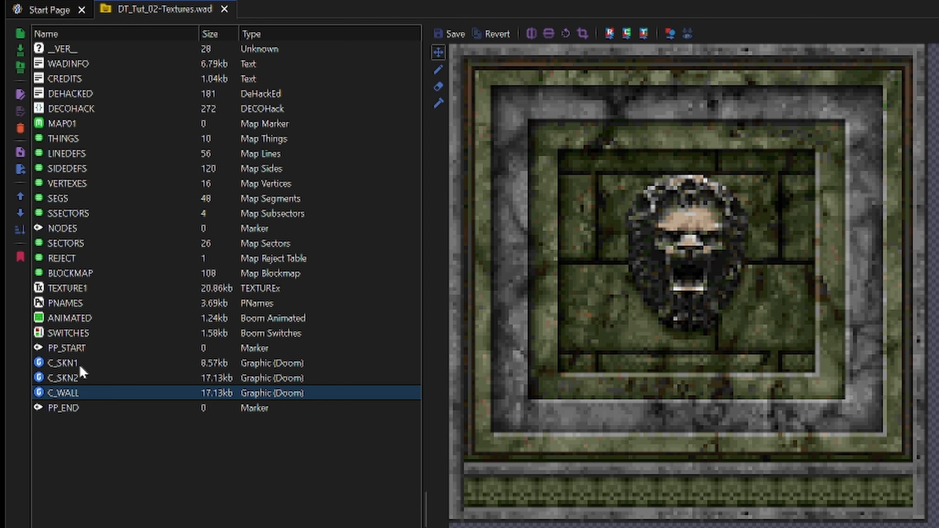
key(Up)
key(Up)
key(Down)
key(Down)
Step: Switch to the command prompt, launch the built map in the game with the run command, and quit the game
key(alt+Tab)
text(ru)
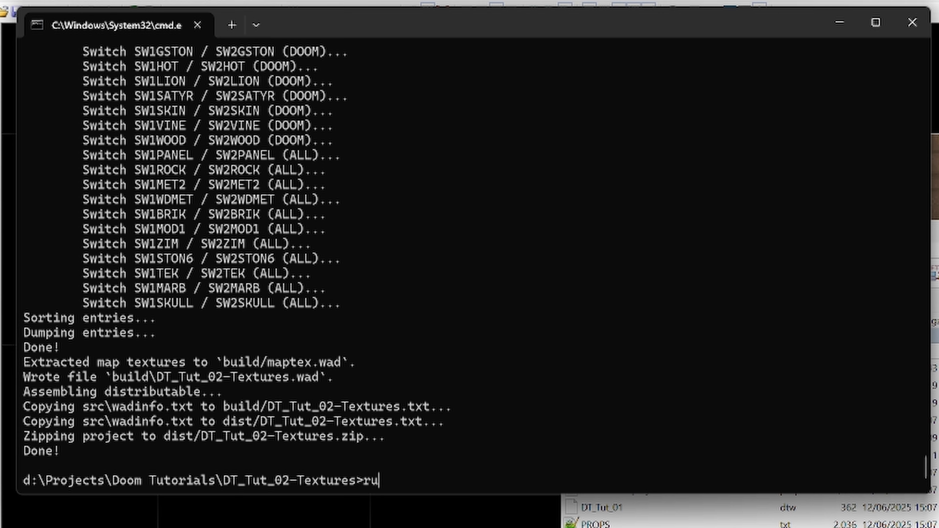
text(n)
key(Return)
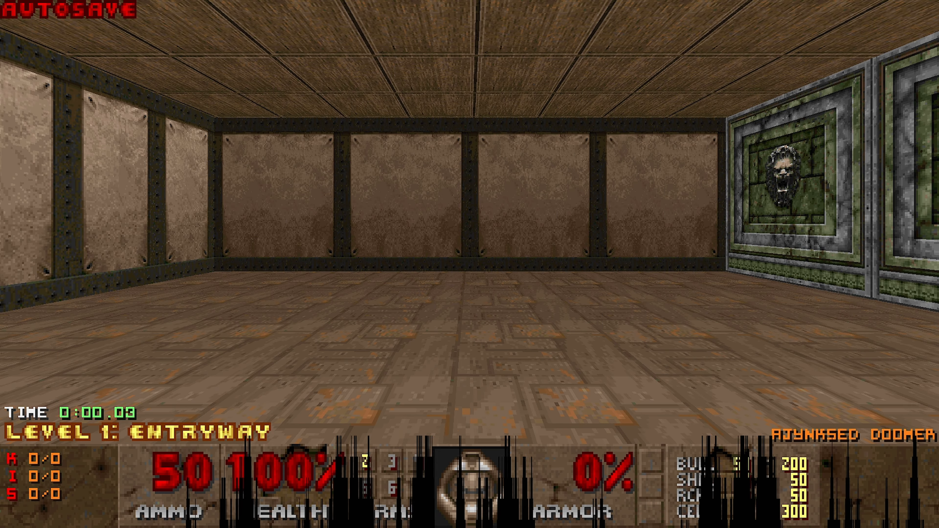
key(Escape)
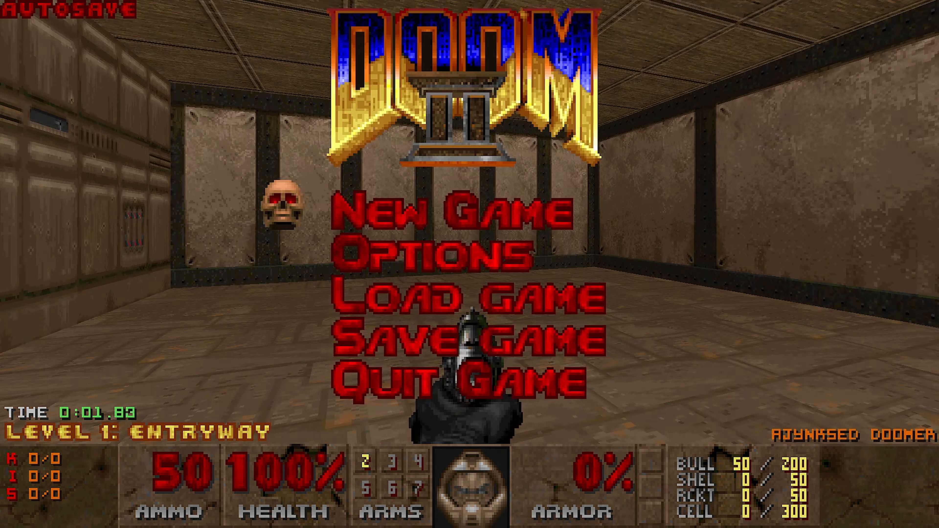
key(Up)
key(Return)
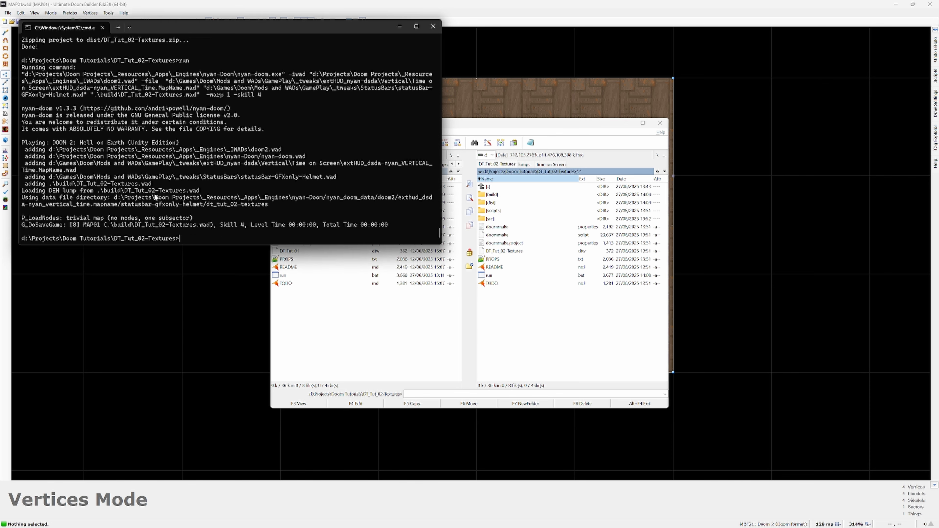
Step: Launch the game again with run -nosound, walk around the room to check the wall textures, and close the game
text(run -no)
text(build)
key(Return)
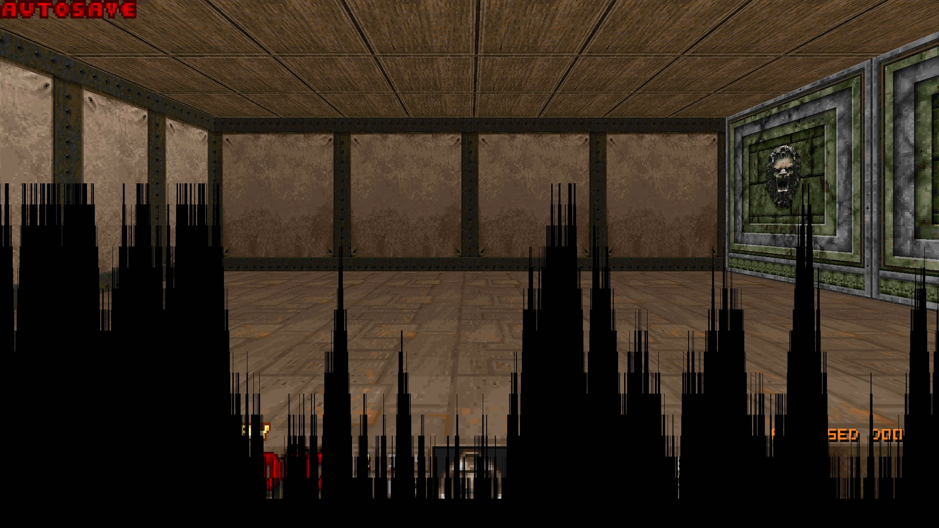
key(w)
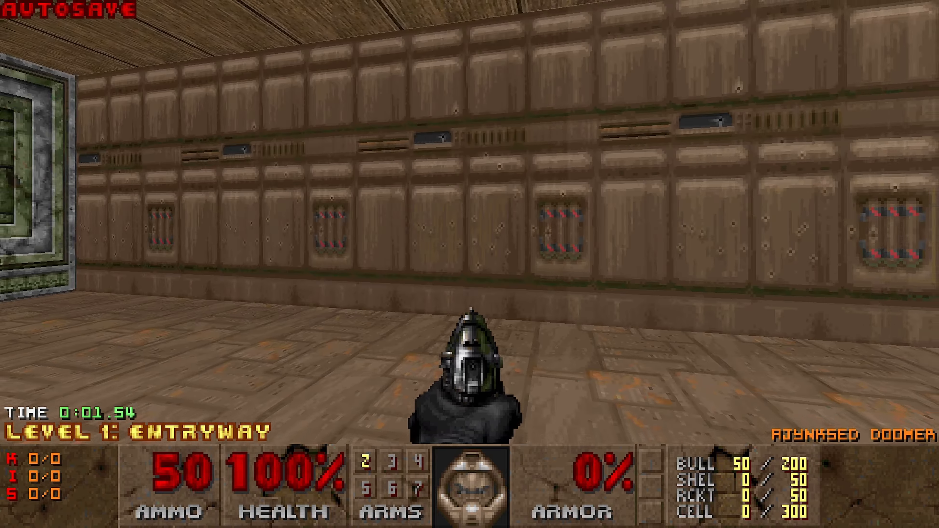
key(w)
key(Escape)
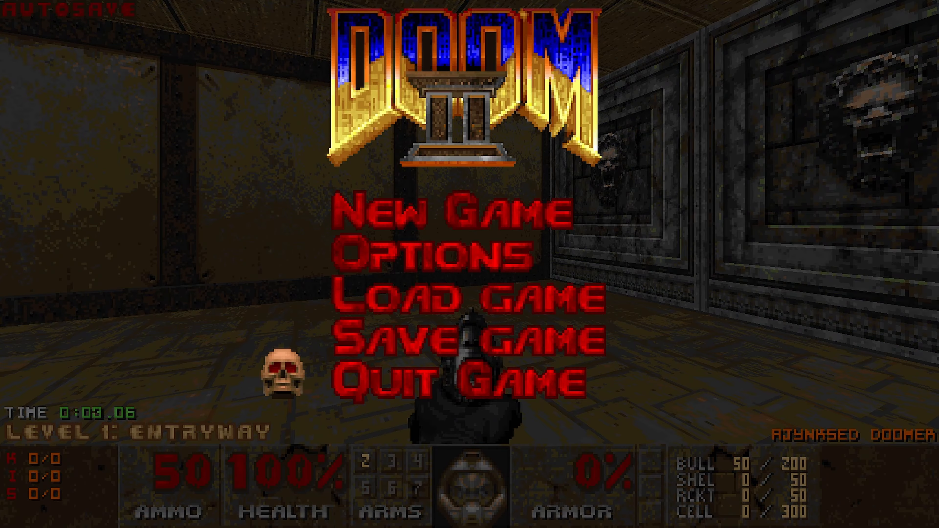
key(Return)
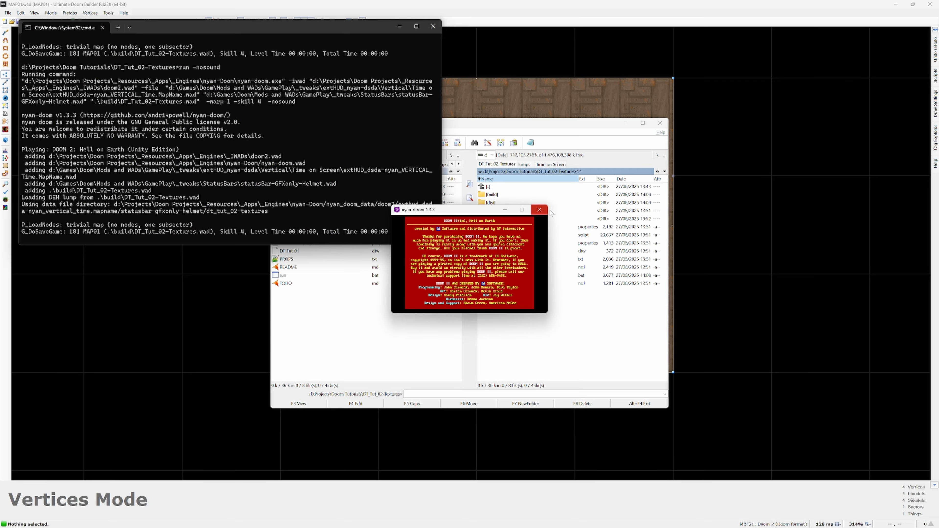
click(537, 209)
Step: Switch back to Ultimate Doom Builder and test the map from the editor
click(445, 46)
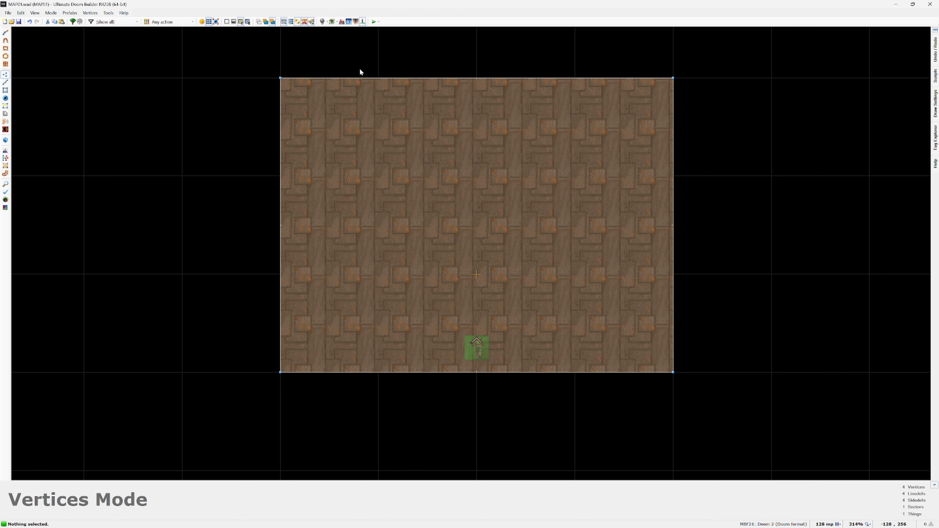
click(374, 22)
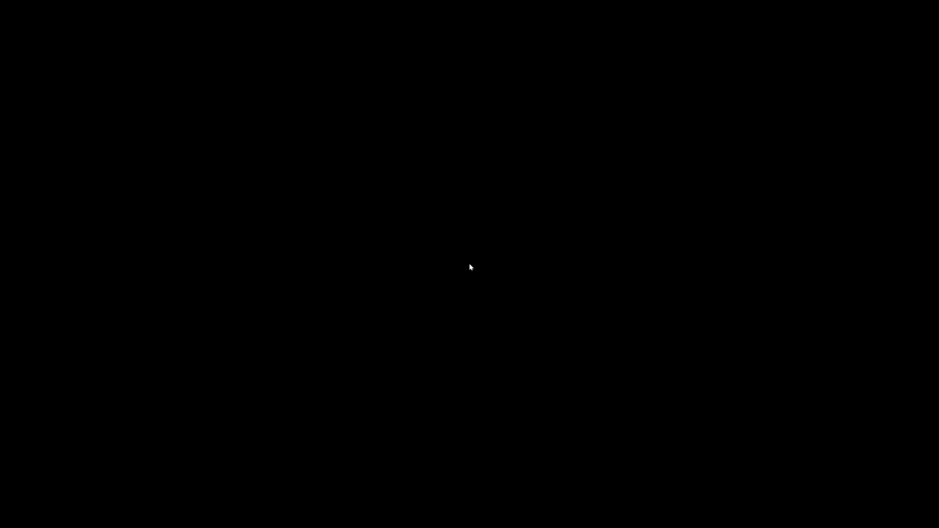
click(513, 298)
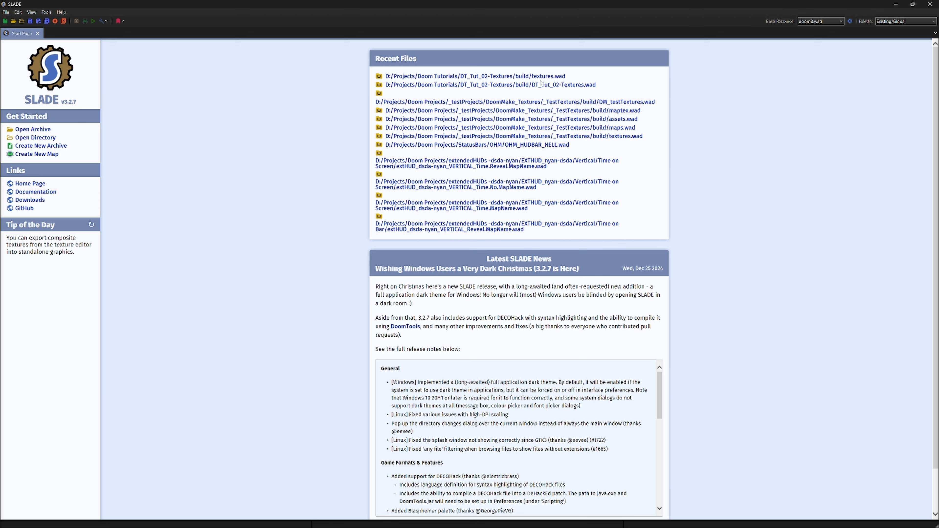
Step: Open build/textures.wad in SLADE and examine the flats C_FLAN1 to C_FLAT3 and the patches C_ANIM1 and C_ANIM2
click(541, 77)
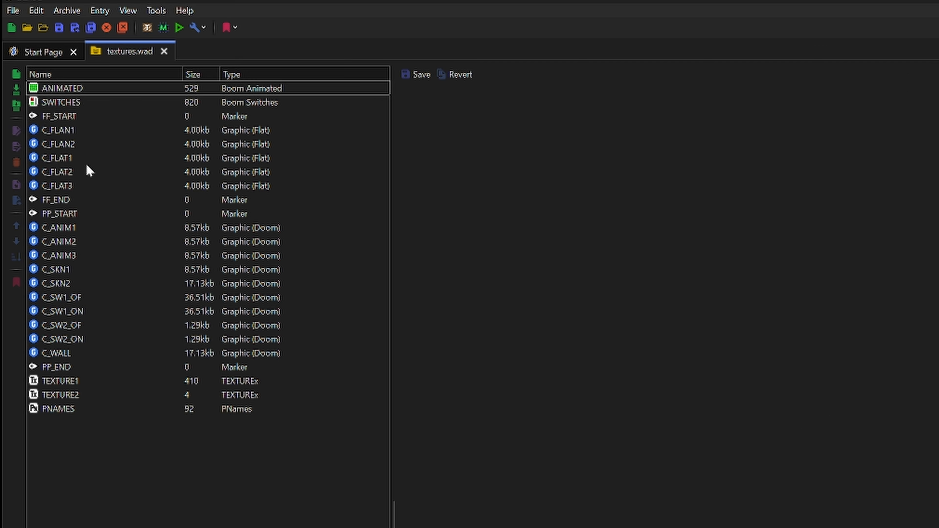
click(68, 132)
click(67, 144)
click(67, 158)
click(67, 171)
click(69, 187)
click(69, 227)
click(69, 242)
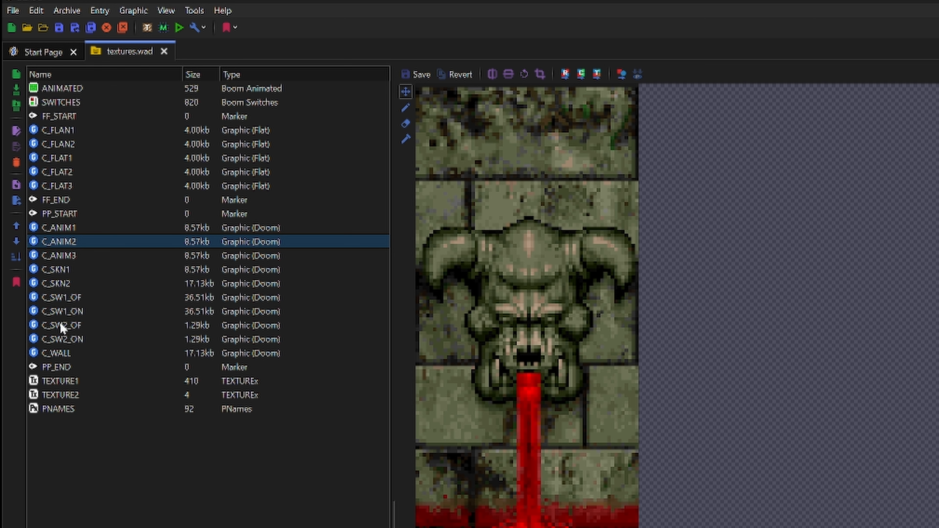
Step: Open the TEXTURE1 entry in the texture editor, examine its texture definitions from AASTINKY through the C_ textures, and select the TEXTURE2 entry
click(61, 388)
click(62, 383)
double_click(62, 383)
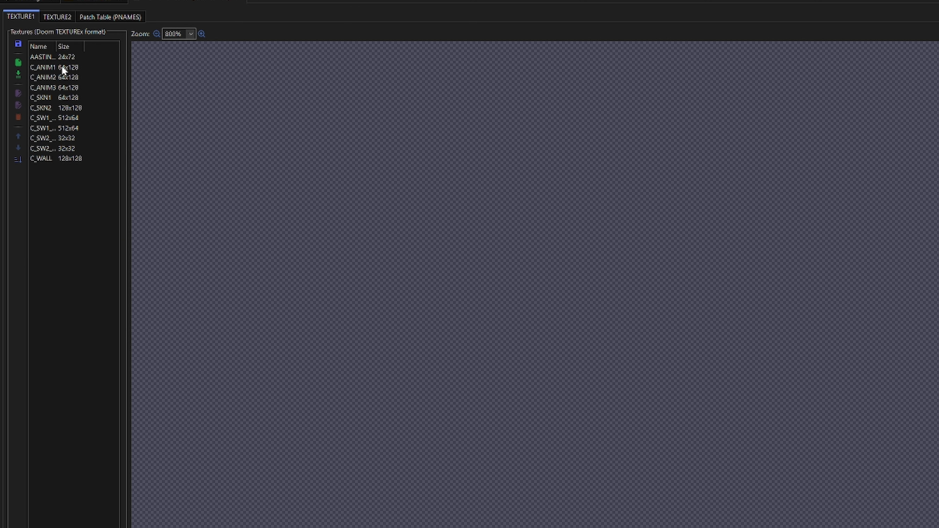
click(61, 57)
click(62, 67)
click(53, 56)
click(55, 67)
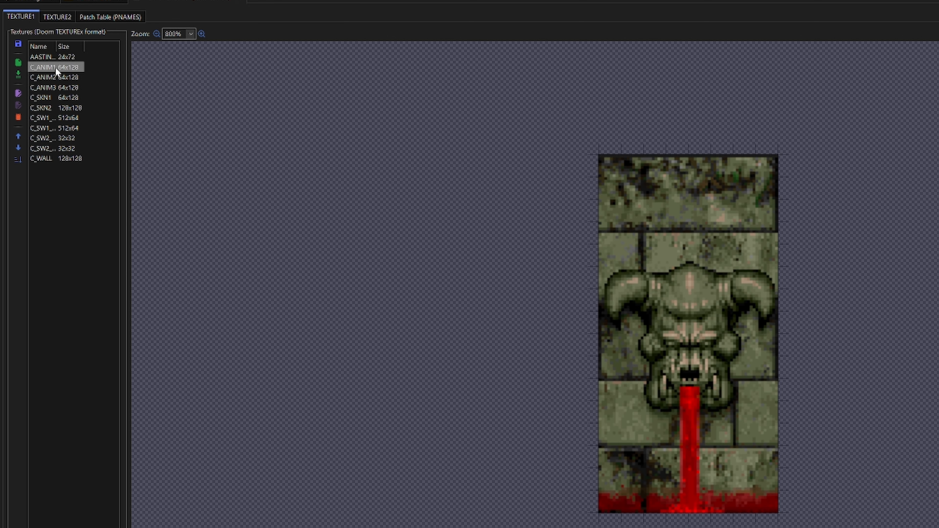
key(Down)
key(Down)
key(Down)
key(Down)
key(Down)
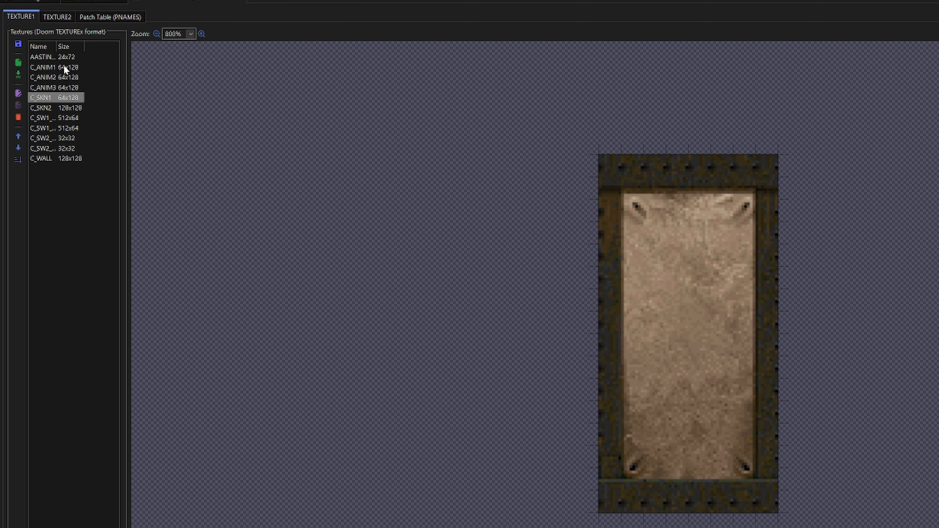
key(Down)
key(Down)
key(Down)
key(Down)
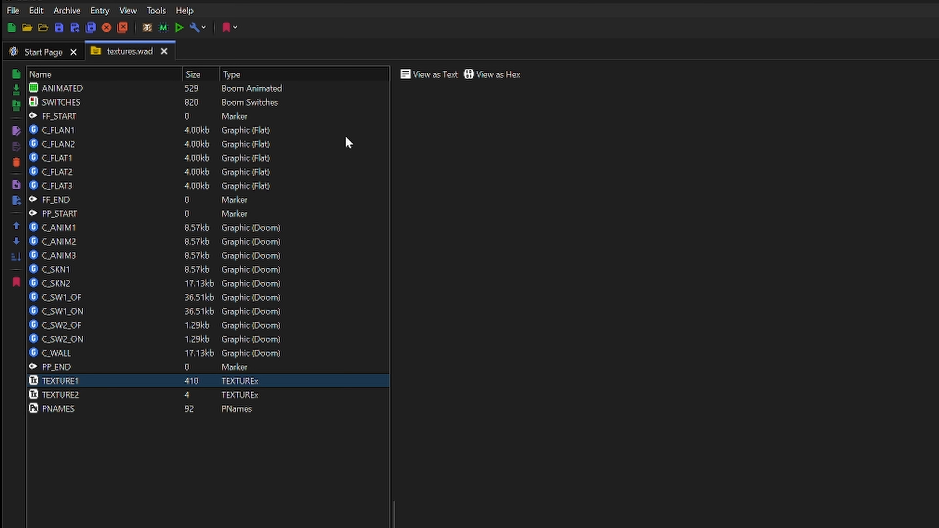
click(70, 395)
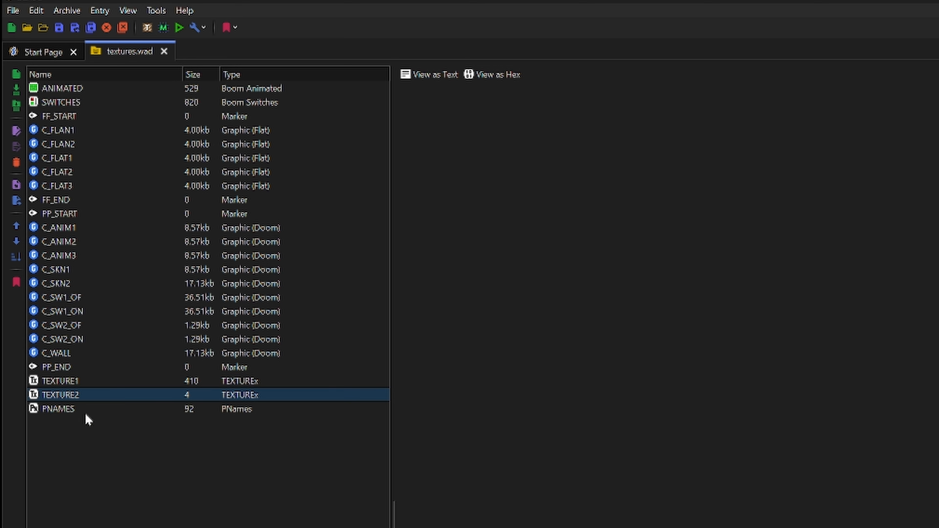
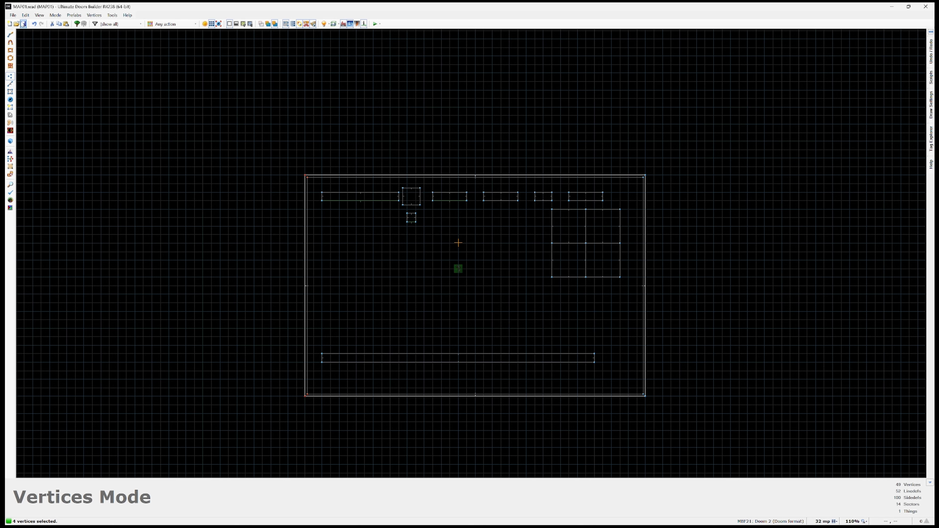
Step: Reopen MAP01.wad with the MBF21: Doom 2 (Doom format) configuration and build\textures.wad as a resource
click(12, 15)
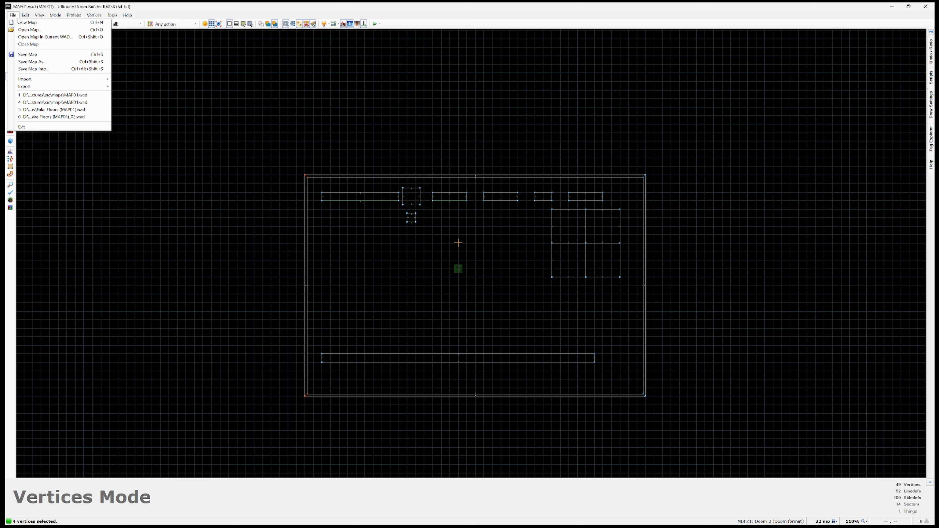
click(56, 95)
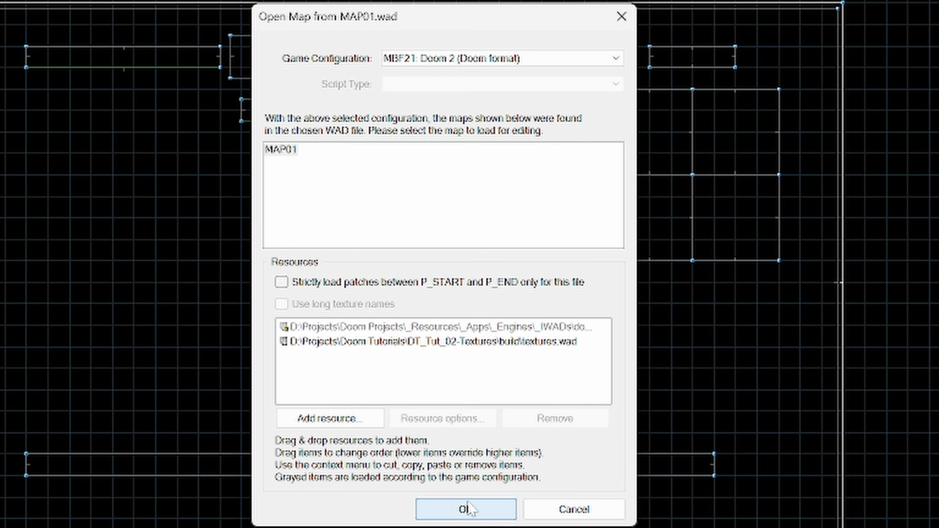
click(465, 510)
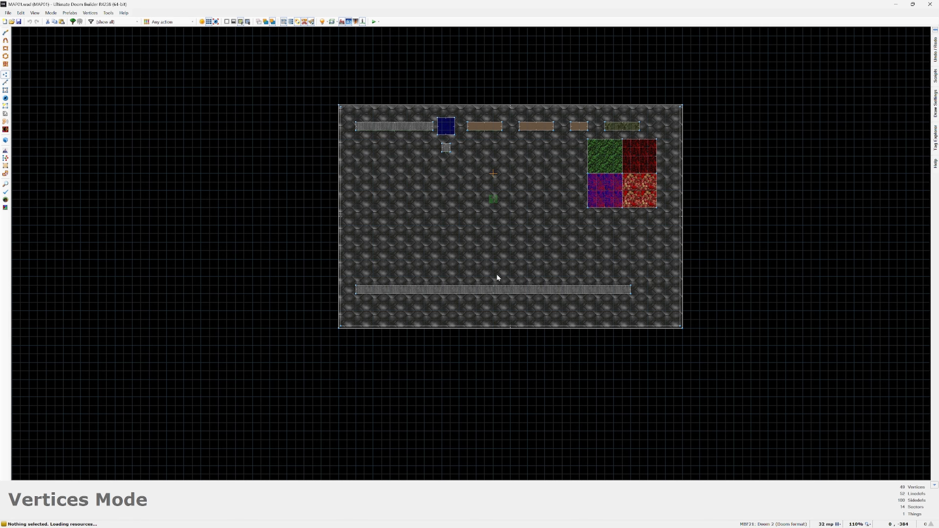
Step: In visual mode, set the lower back-side texture of the long low wall to S_2SK_01, look over the wall, and return to the 2D view
key(q)
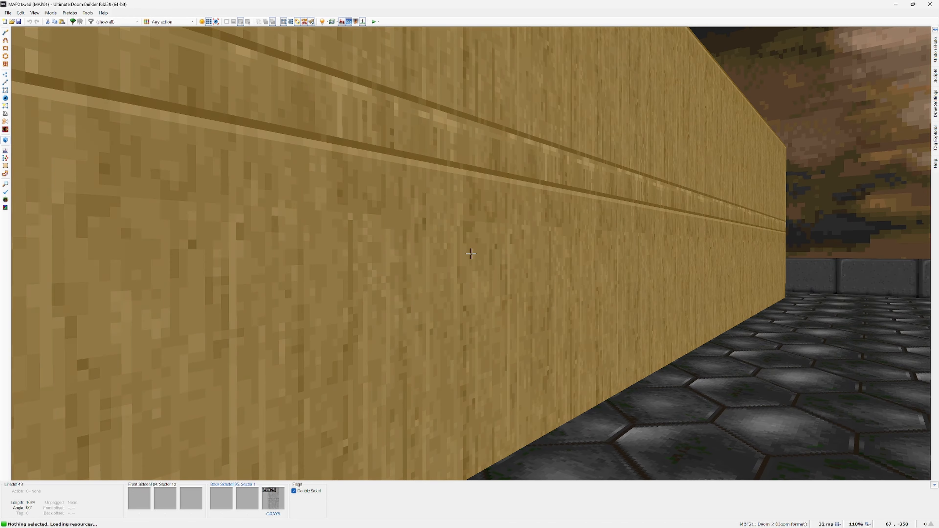
right_click(471, 254)
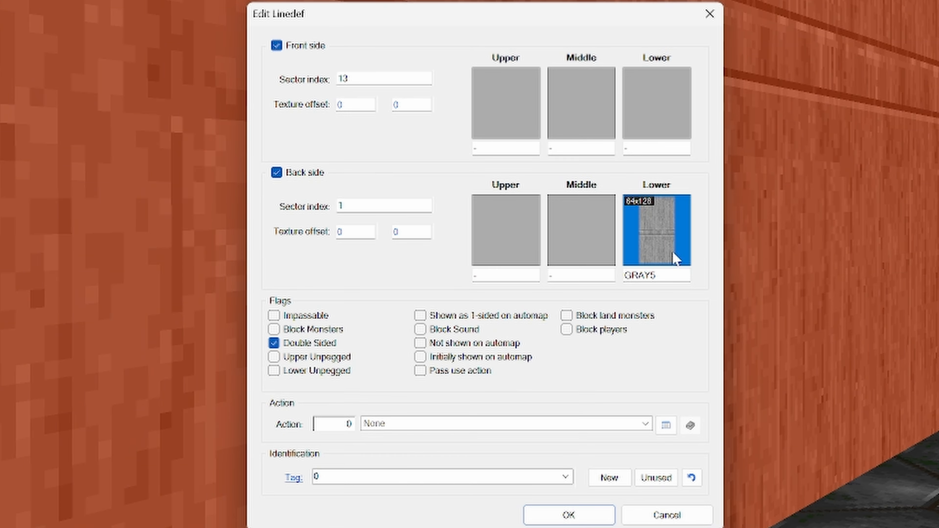
click(673, 257)
scroll(481, 335, down, 10)
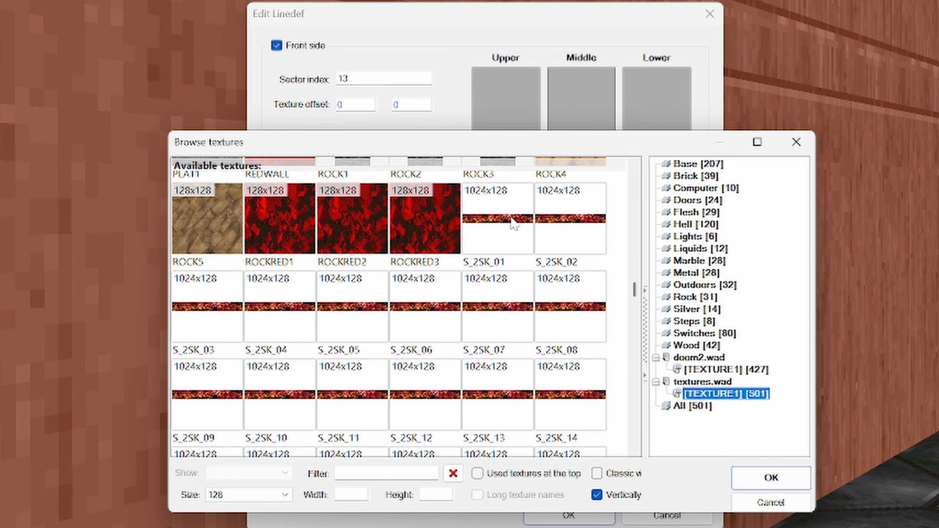
double_click(510, 216)
click(510, 215)
key(Escape)
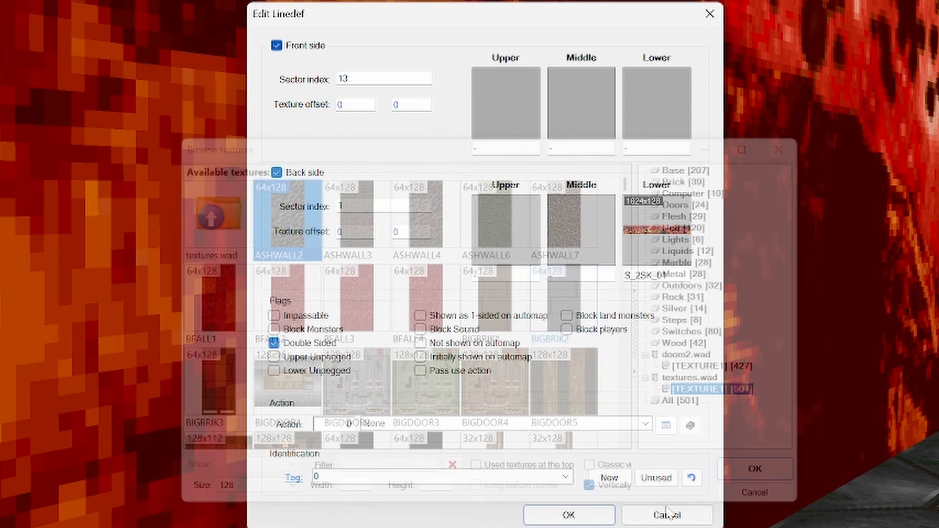
click(568, 515)
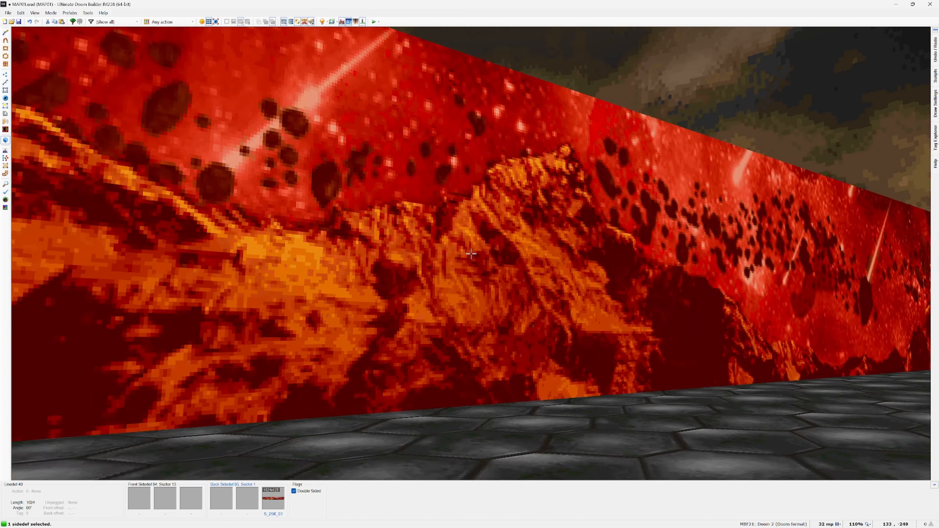
key(d)
key(e)
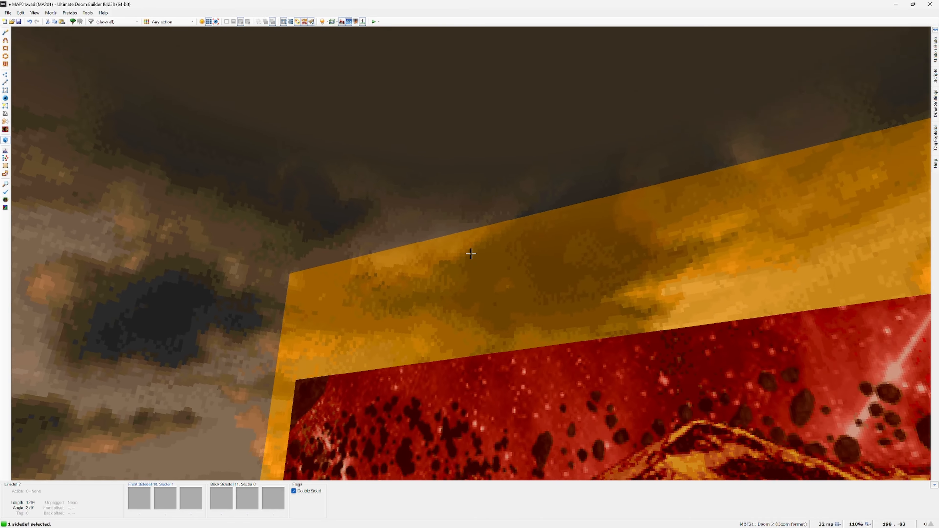
key(s)
key(q)
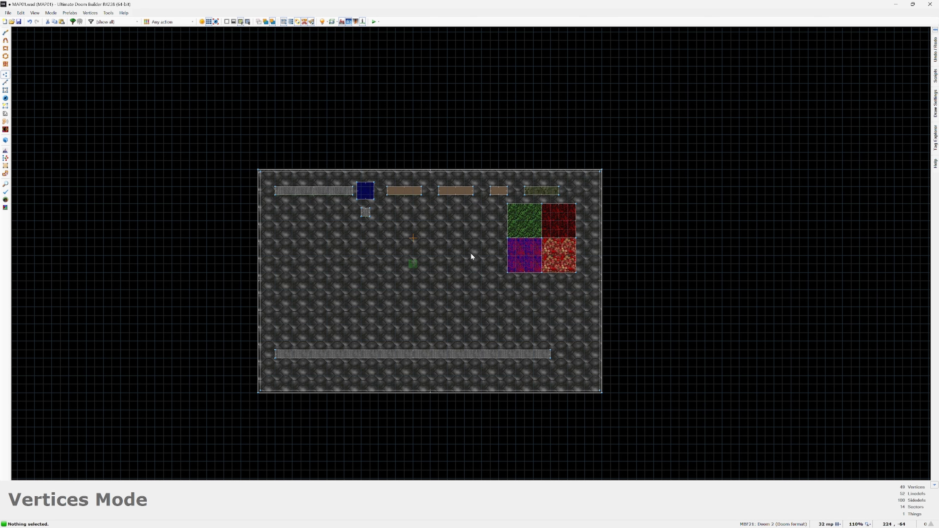
Step: Save the map, test it in the game to view the sky texture on the long wall, and close the game
key(ctrl+s)
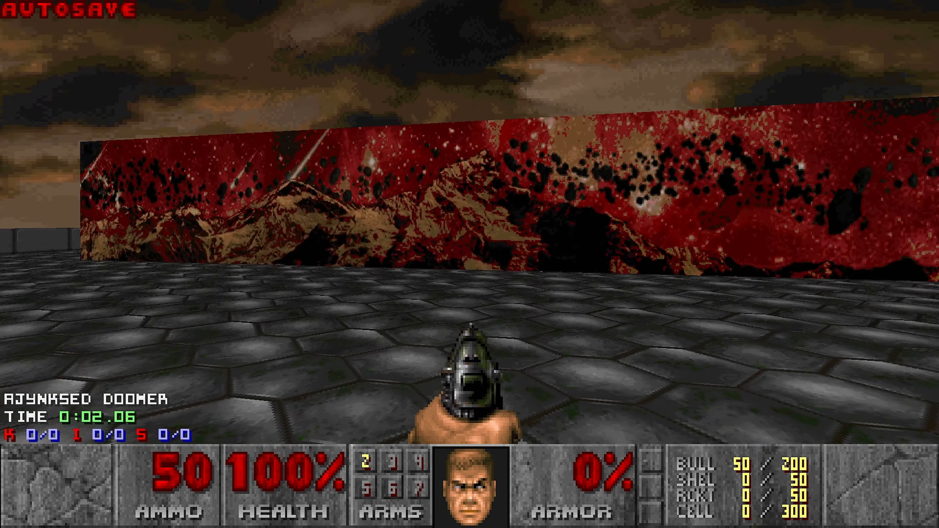
key(a)
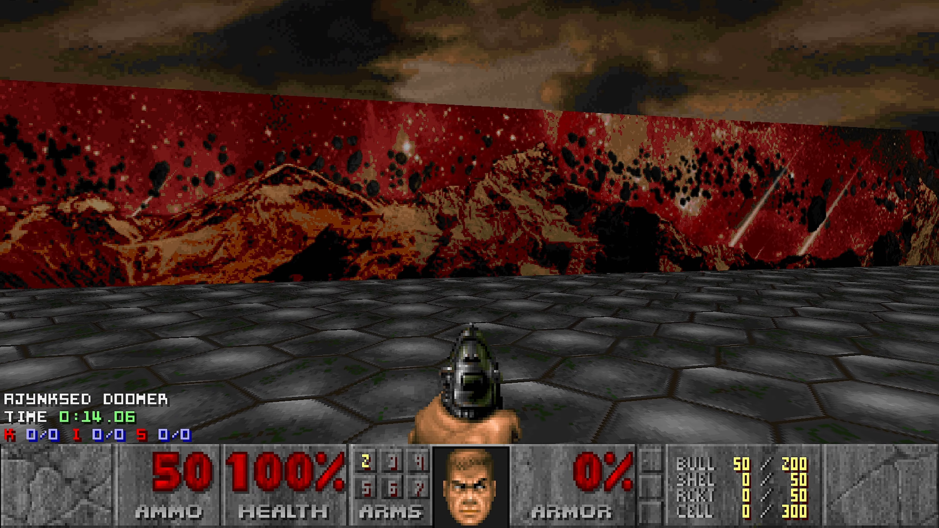
key(alt+F4)
Step: Draw a small square sector about 32 by 32 units in the empty space east of the room
middle_drag(429, 357, 376, 292)
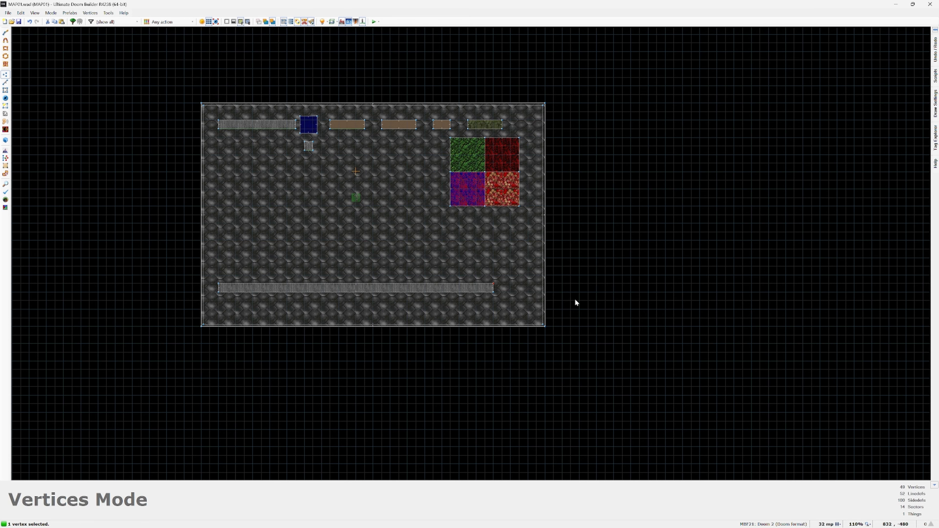
key(ctrl+shift+d)
click(563, 292)
click(574, 299)
scroll(587, 319, up, 3)
key(s)
Step: Assign action 271, Transfer Sky Texture to Tagged Sectors, to the north linedef of the small square sector
key(l)
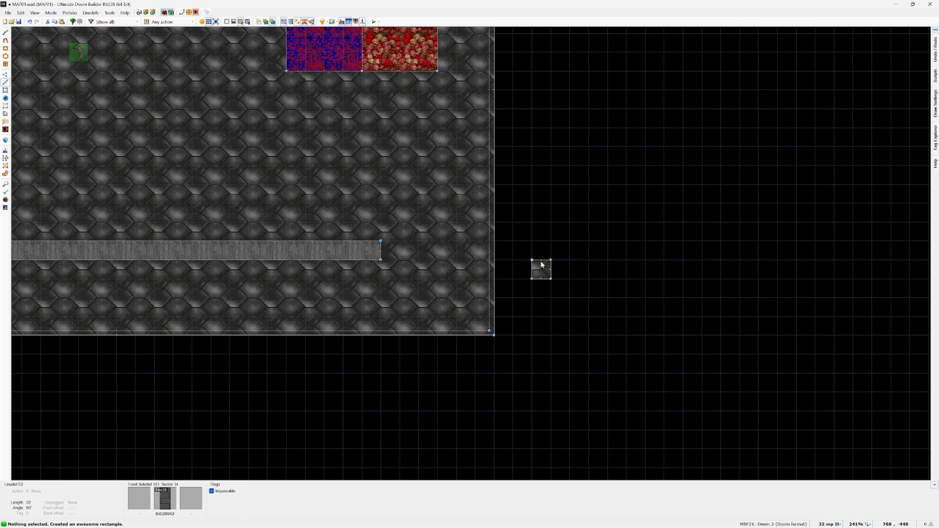
right_click(541, 263)
click(568, 350)
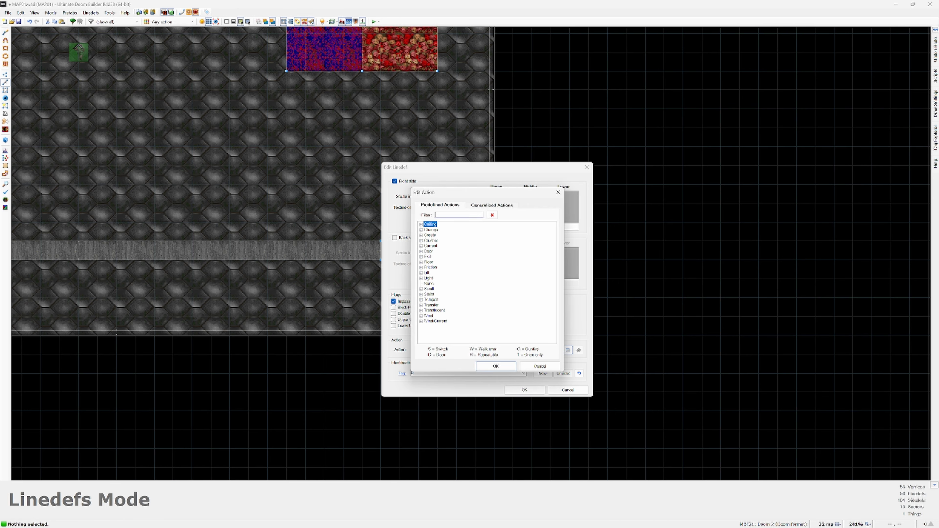
text(sky)
double_click(456, 225)
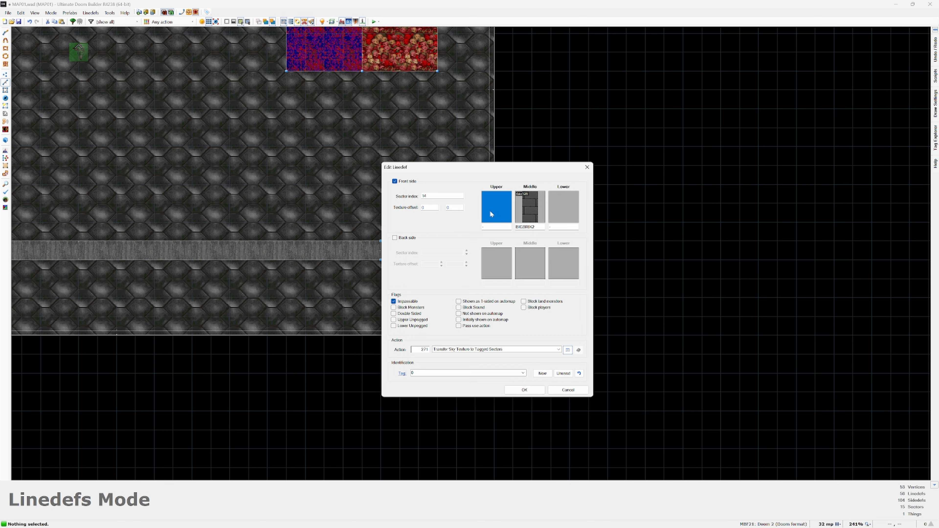
Step: Set the linedef's front upper texture to S_2SK_01 and give it a new unused tag
click(496, 206)
scroll(485, 309, down, 10)
double_click(485, 309)
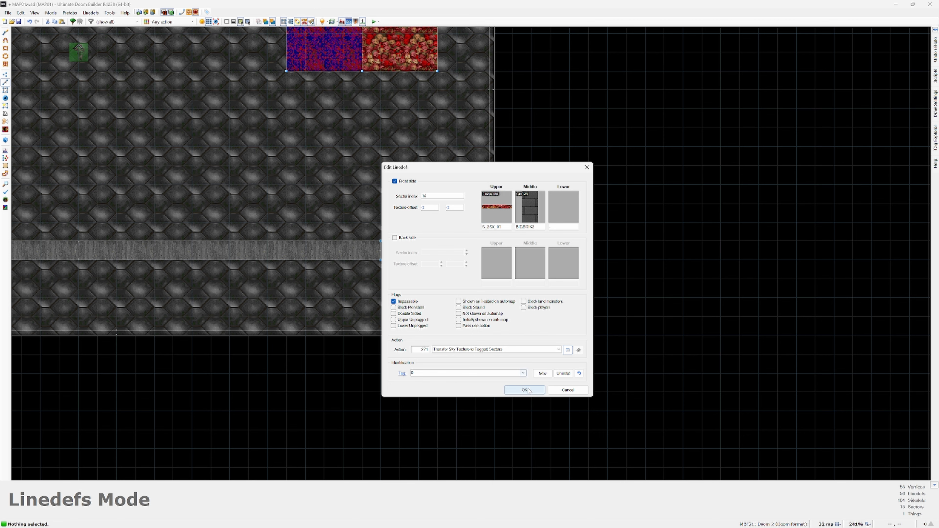
click(541, 374)
click(525, 389)
Step: Delete the long wall sector in the southern part of the room by its four vertices
scroll(527, 333, down, 4)
key(v)
drag(483, 290, 258, 316)
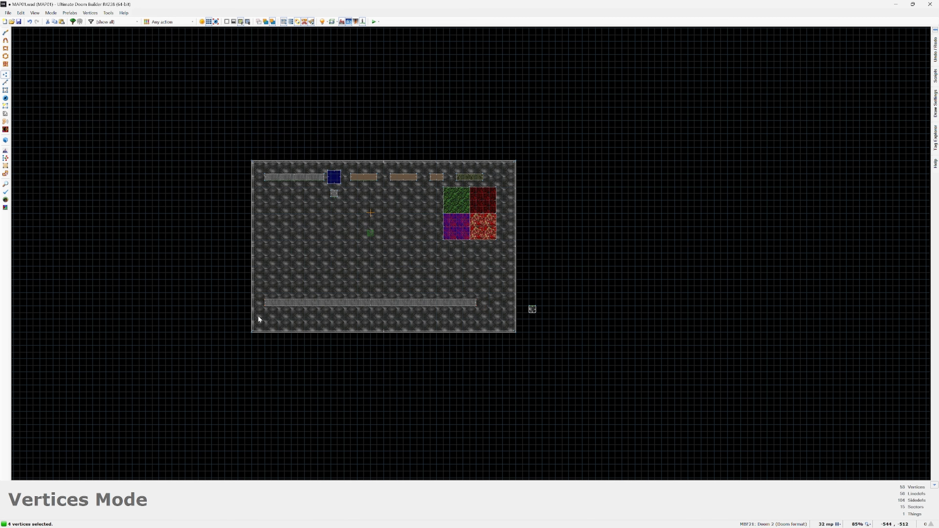
key(Delete)
Step: Select the room's sectors and assign them tag 2, leaving the sector that carries tag 1
key(s)
scroll(258, 319, up, 1)
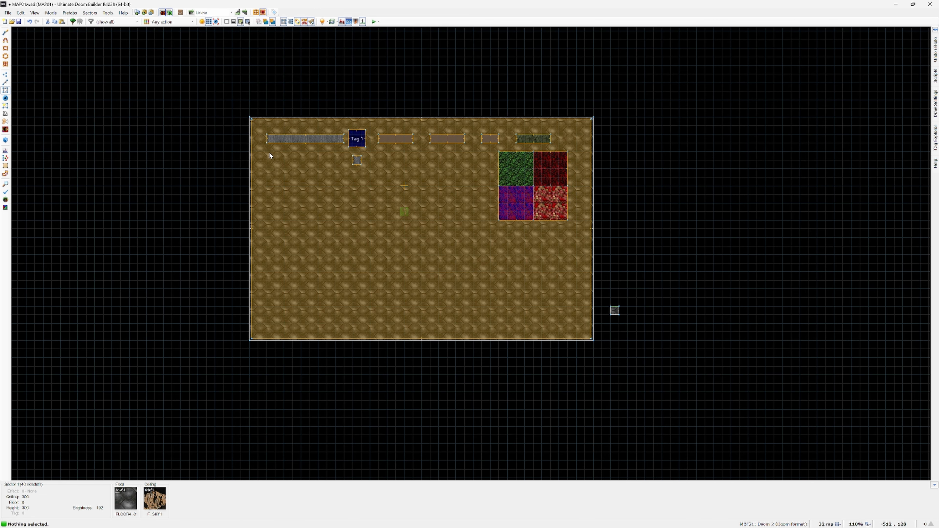
drag(209, 92, 600, 371)
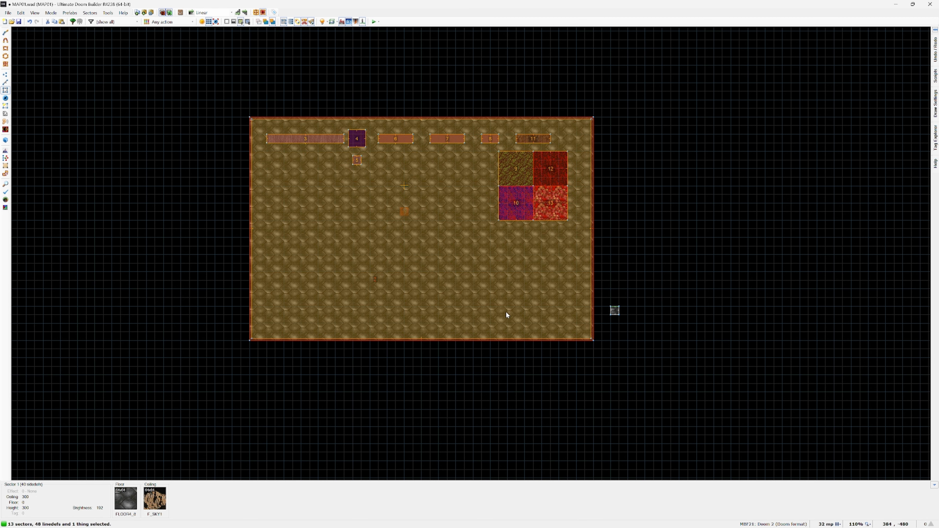
right_click(505, 315)
click(505, 343)
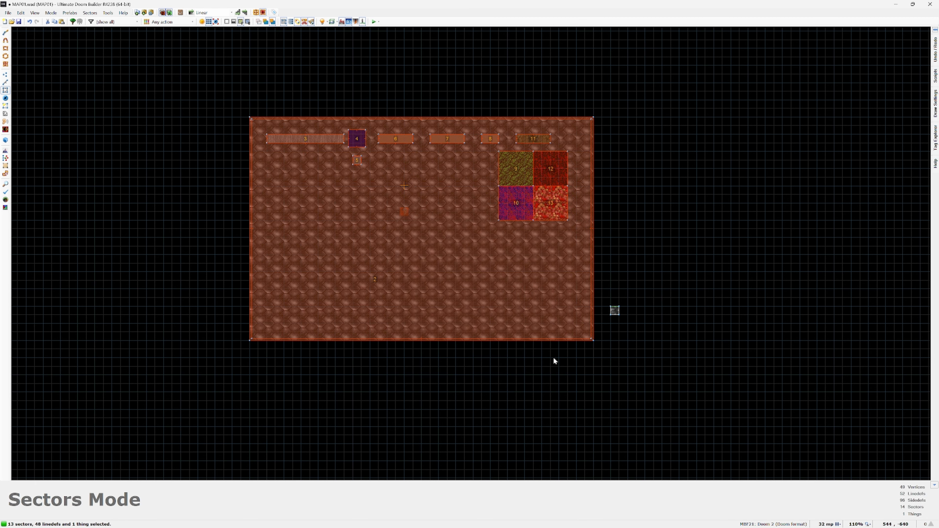
Step: Test the map from the editor, walk around the room to view the transferred sky, and close the game
middle_drag(555, 361, 468, 254)
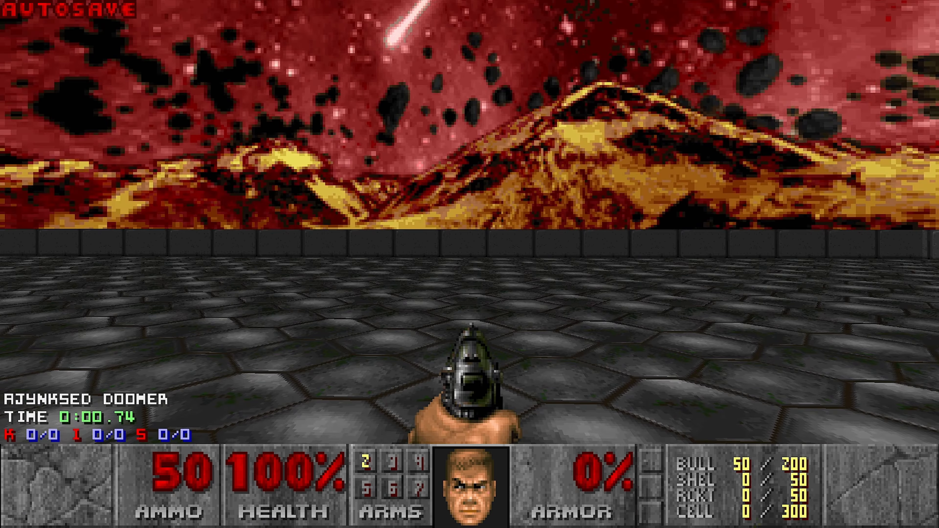
key(w)
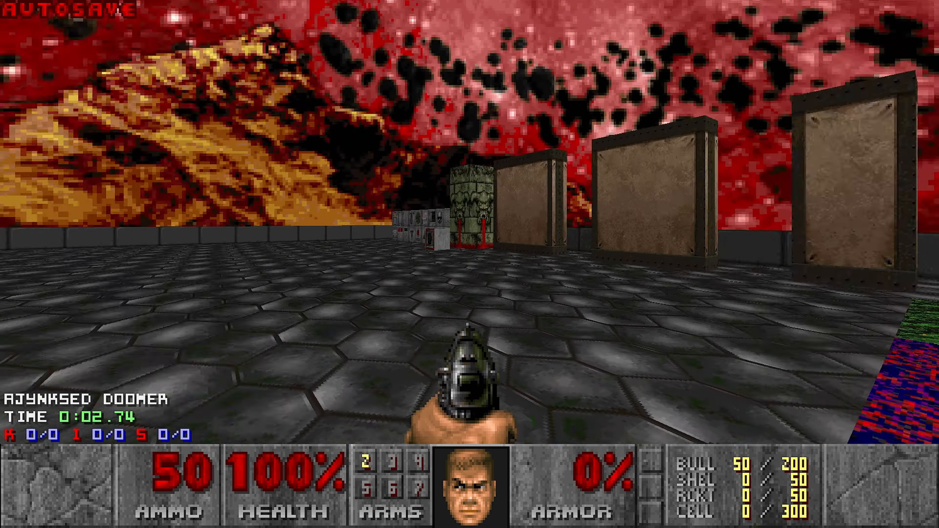
key(w)
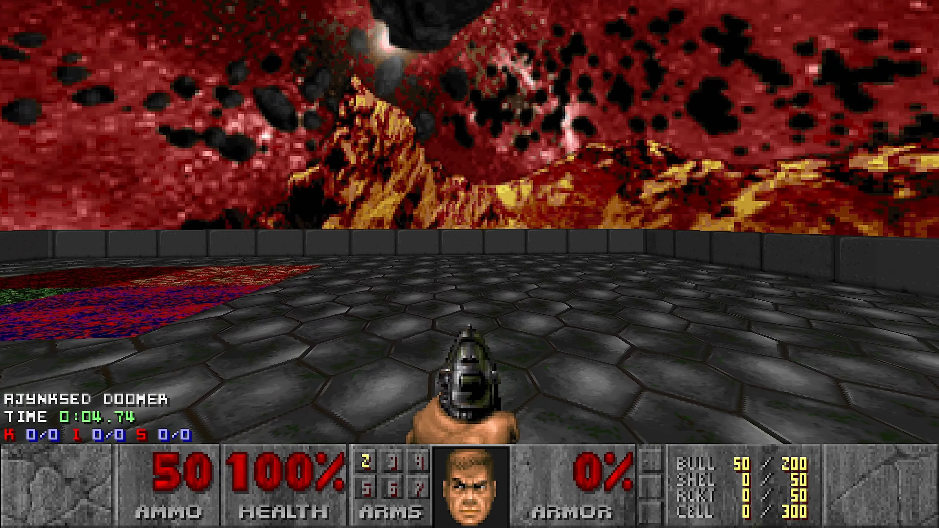
key(w)
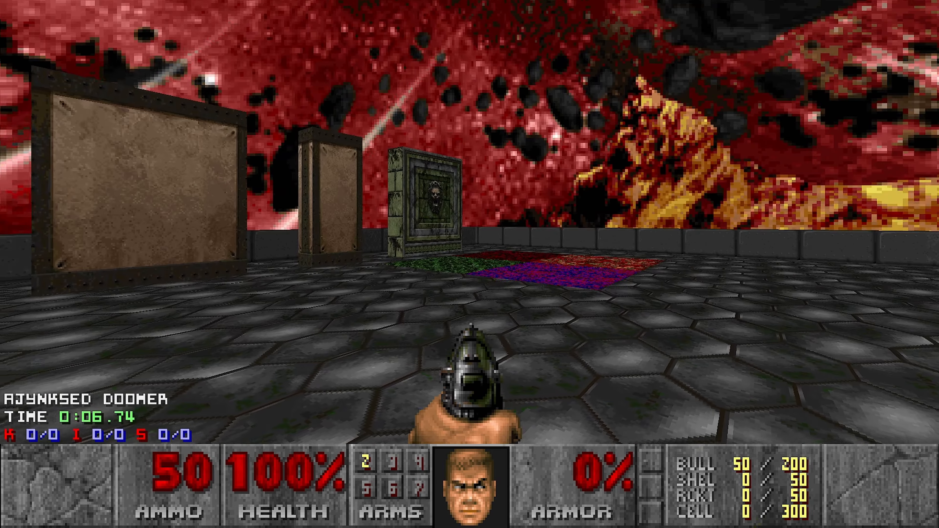
key(w)
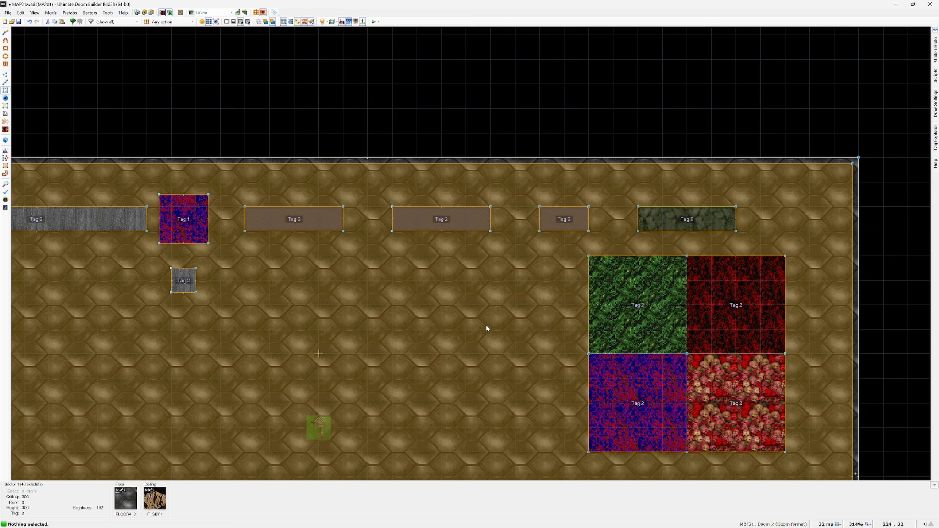
Step: Rebuild the DT_Tut_02-Textures project from the command prompt and launch the game with run -nosound
scroll(486, 328, down, 5)
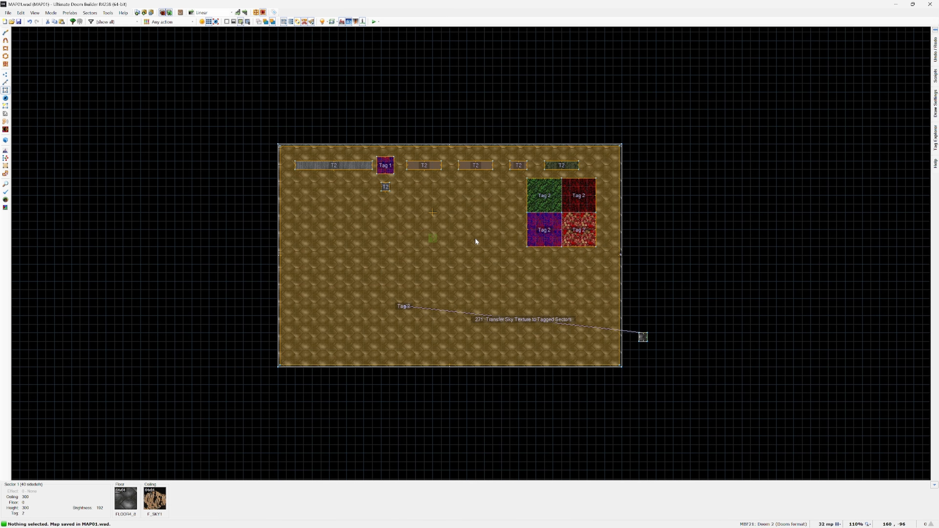
key(alt+Tab)
key(Up)
key(Up)
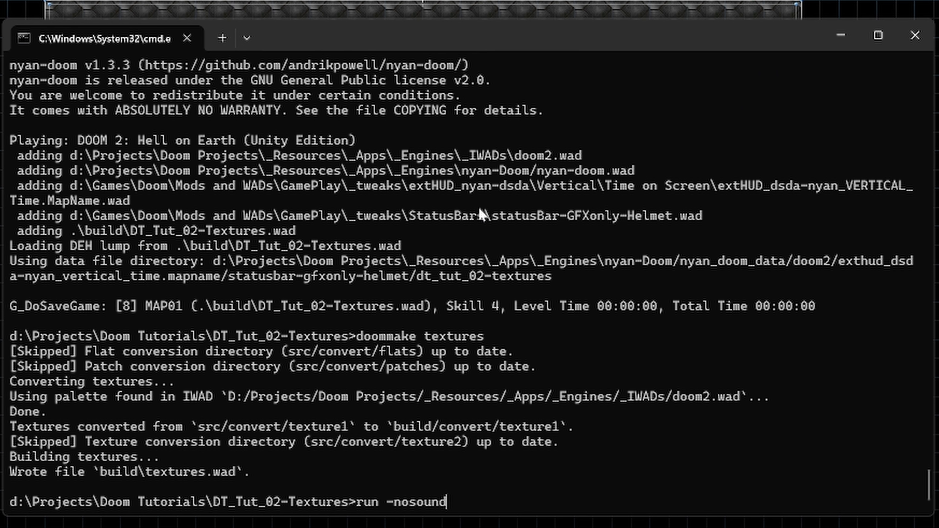
key(Return)
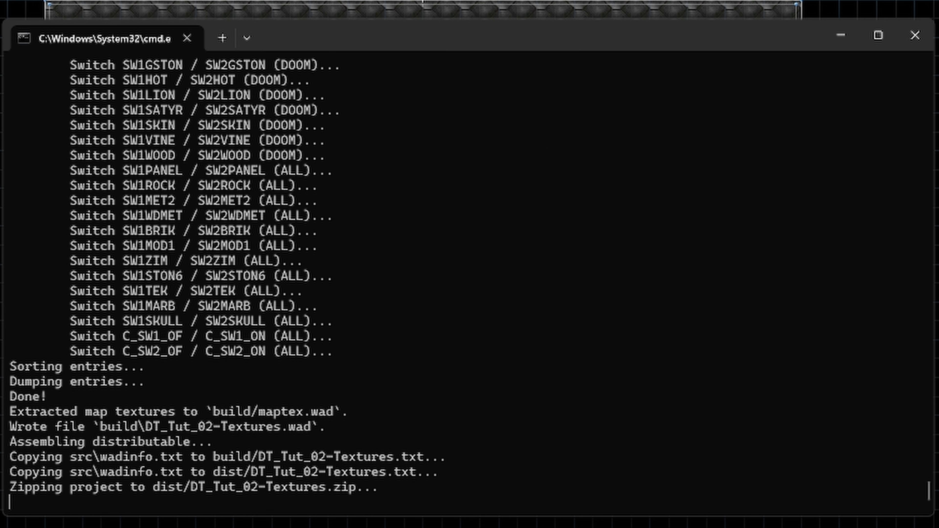
key(Return)
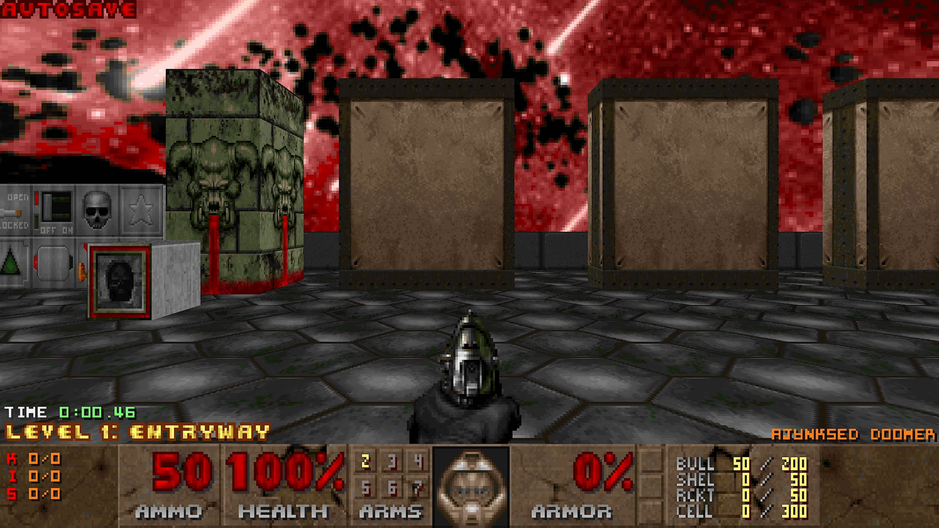
Step: Walk around the room in the built game to check the sky, the switch wall, and the custom wall and floor textures
key(a)
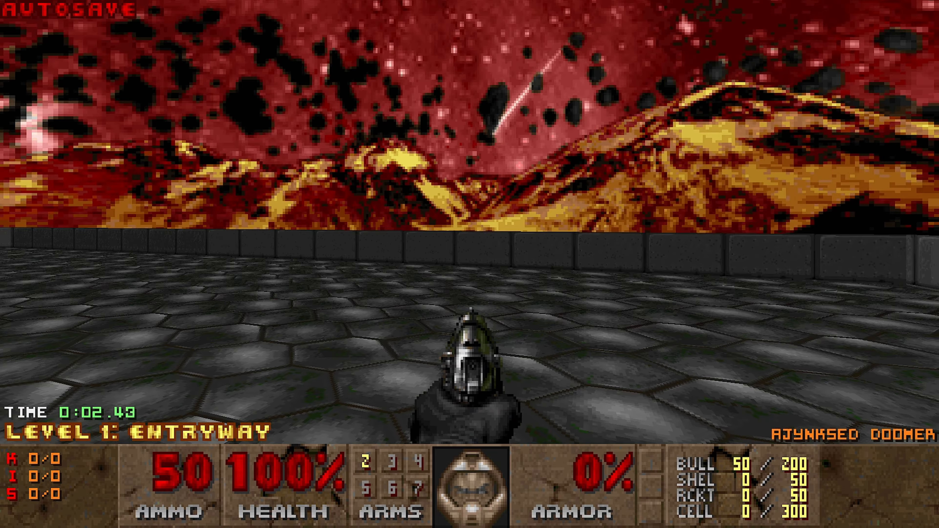
key(w)
key(w)
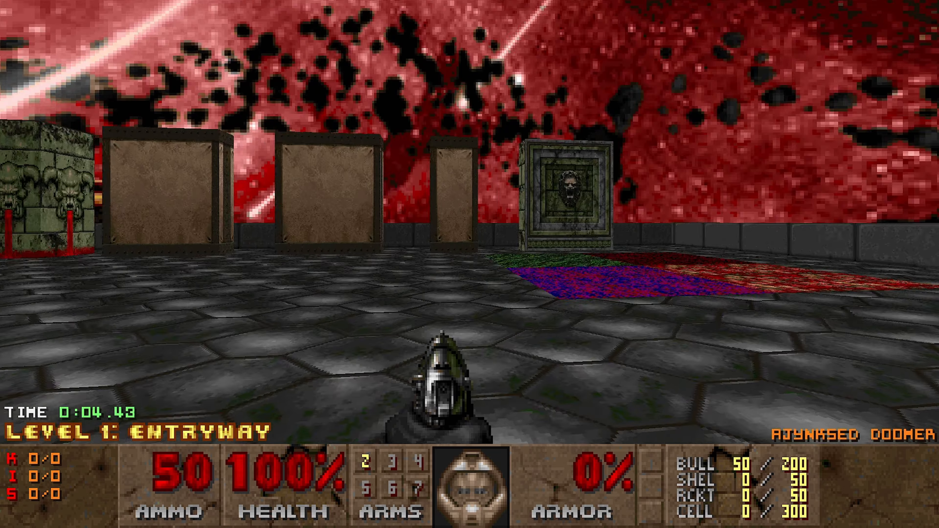
key(a)
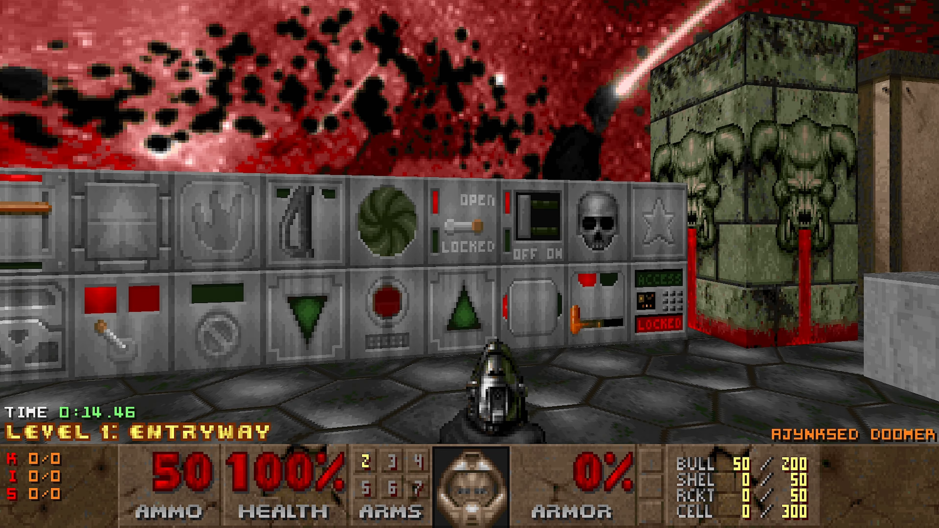
key(s)
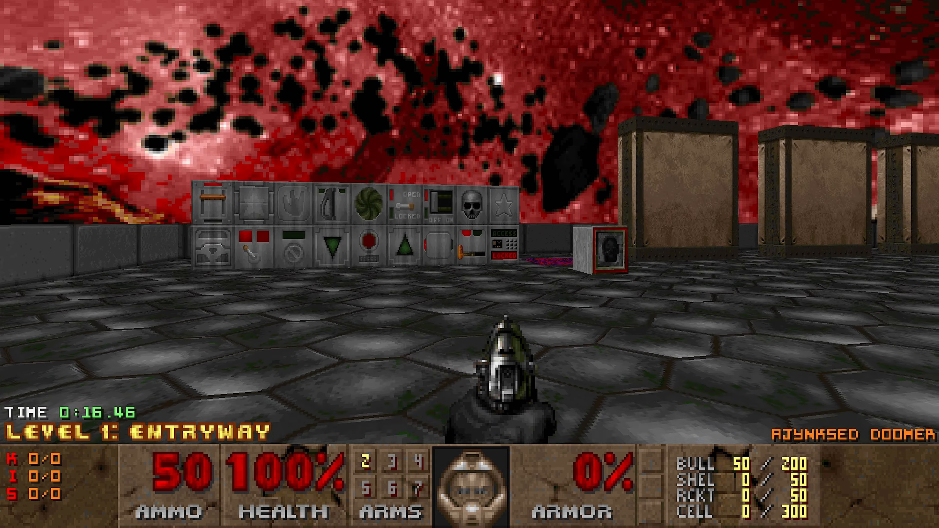
key(d)
key(w)
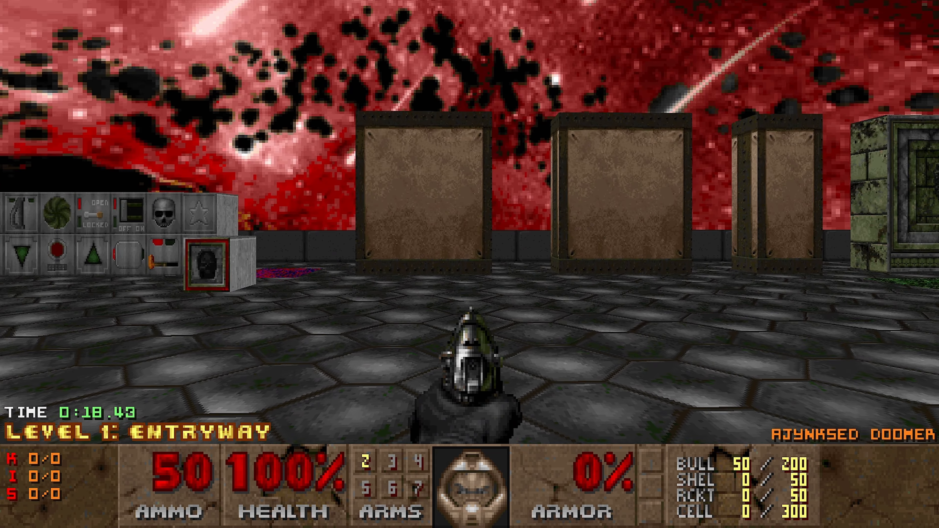
Step: Walk up to the large custom metal panels and back to examine their textures against the sky
key(w)
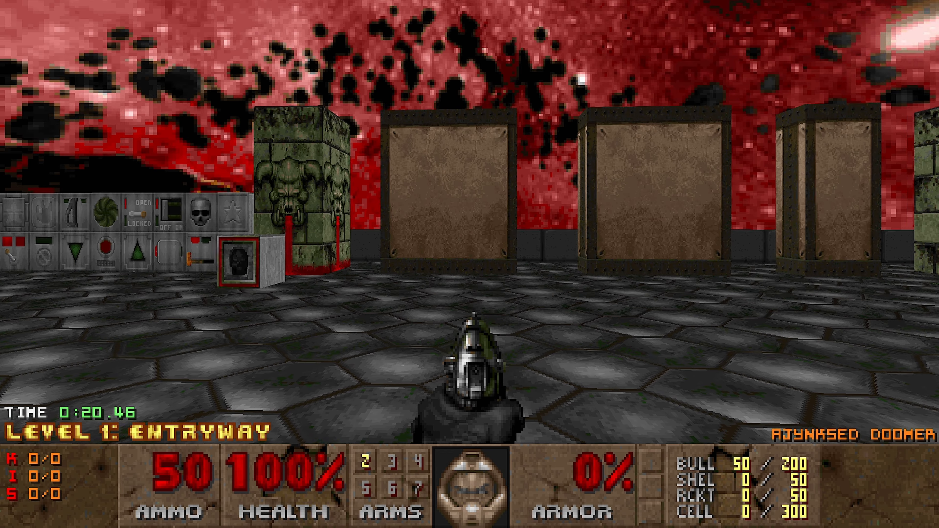
key(w)
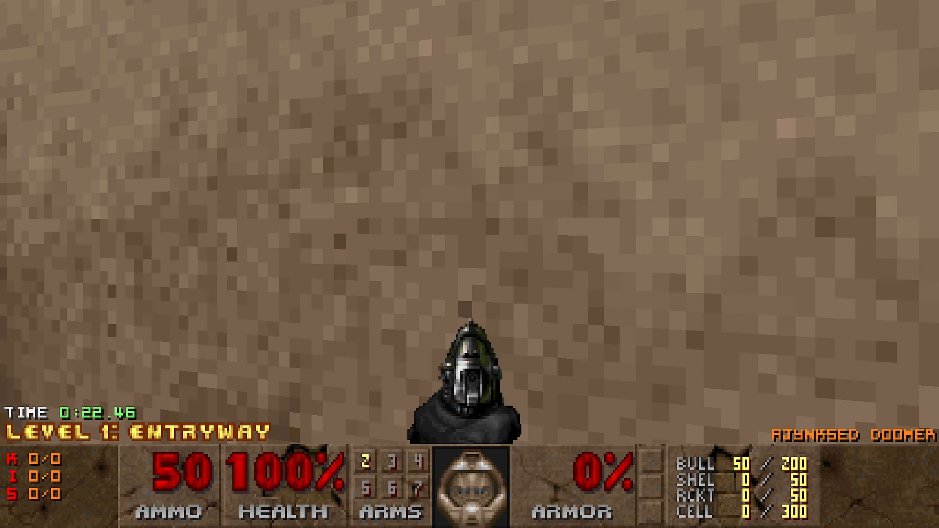
key(s)
key(s)
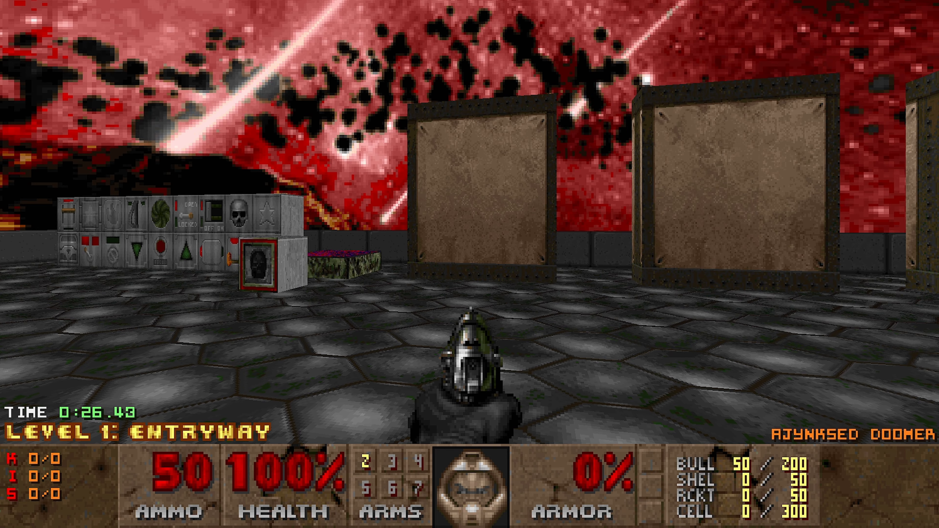
key(a)
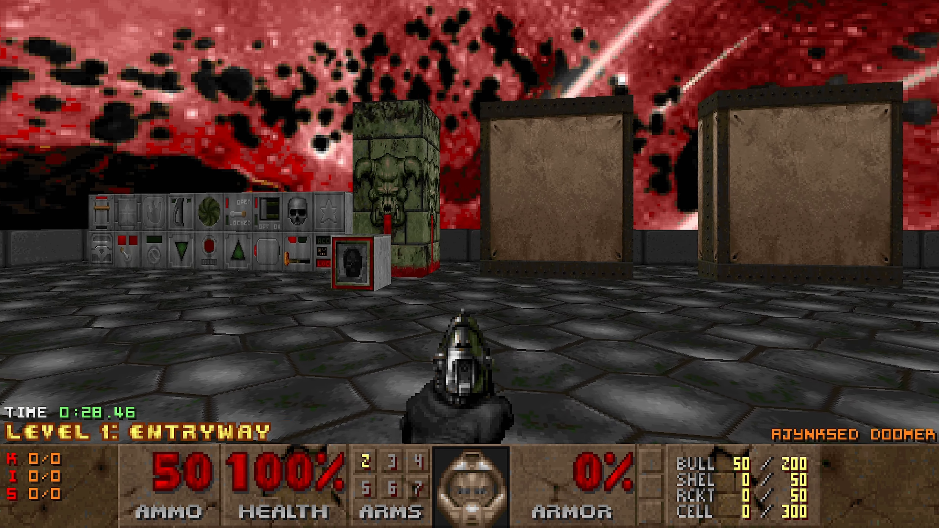
Step: Quit the running game and launch SLADE
key(Escape)
key(Up)
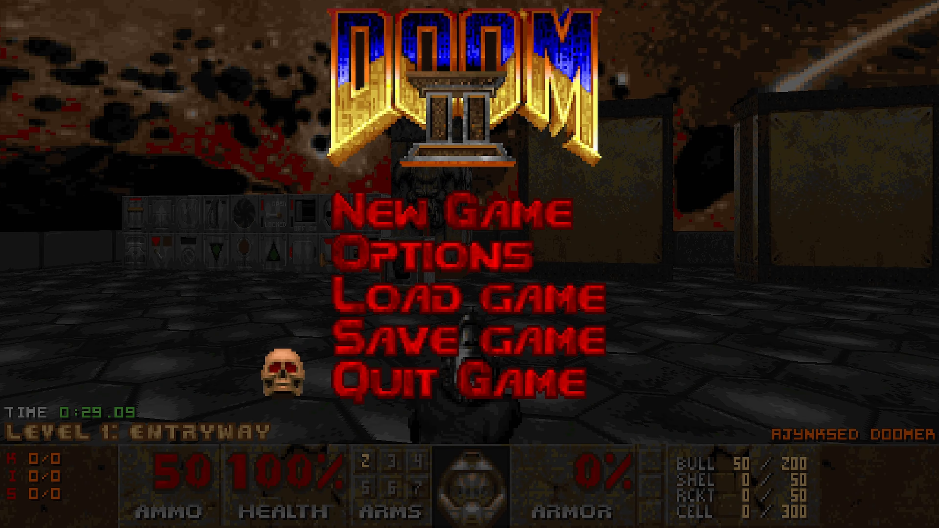
key(Return)
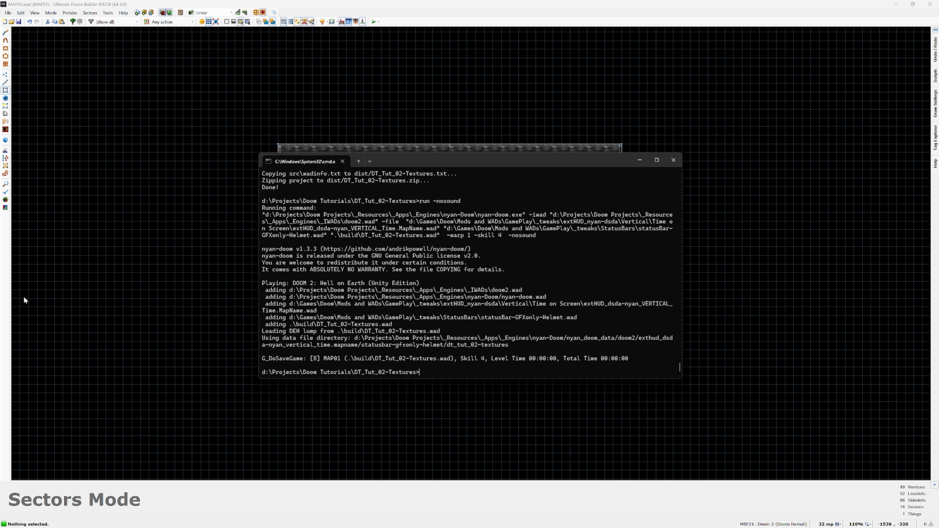
key(super)
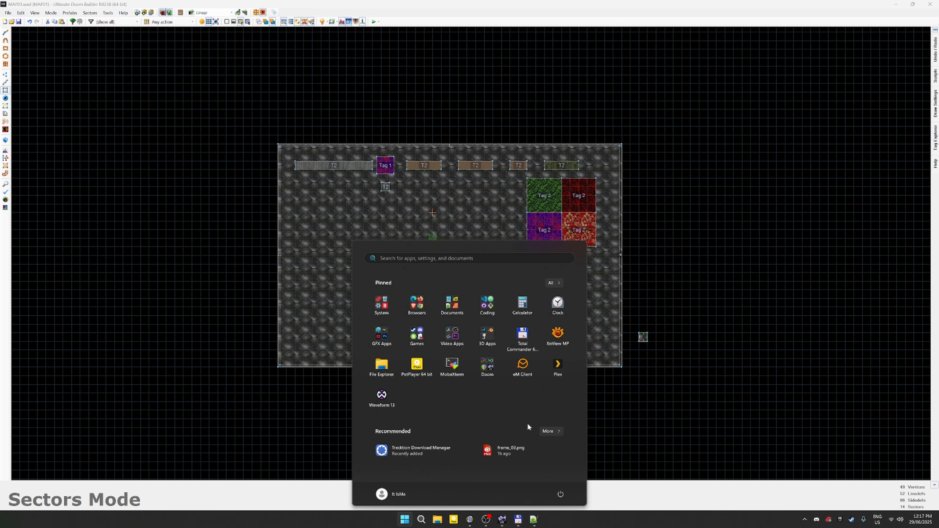
click(491, 370)
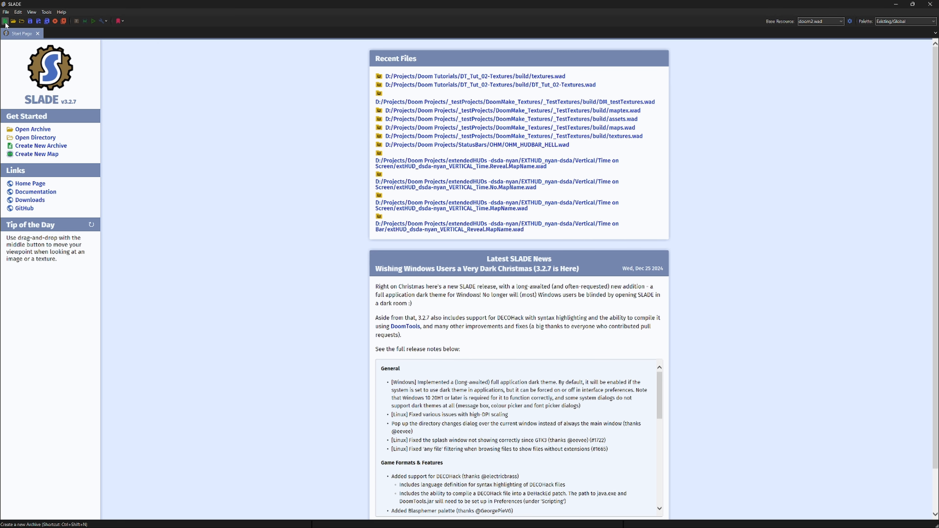
Step: Create a new Doom WAD archive and import c_skn2.png, c_sw2_OF.png and c_sw2_ON.png from the project's src/convert/texture1 folder
click(5, 21)
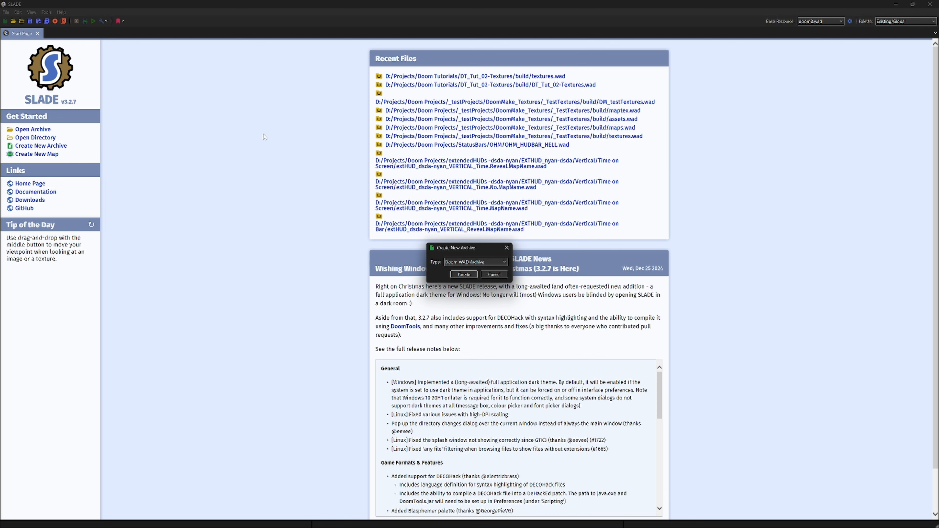
click(464, 274)
right_click(114, 141)
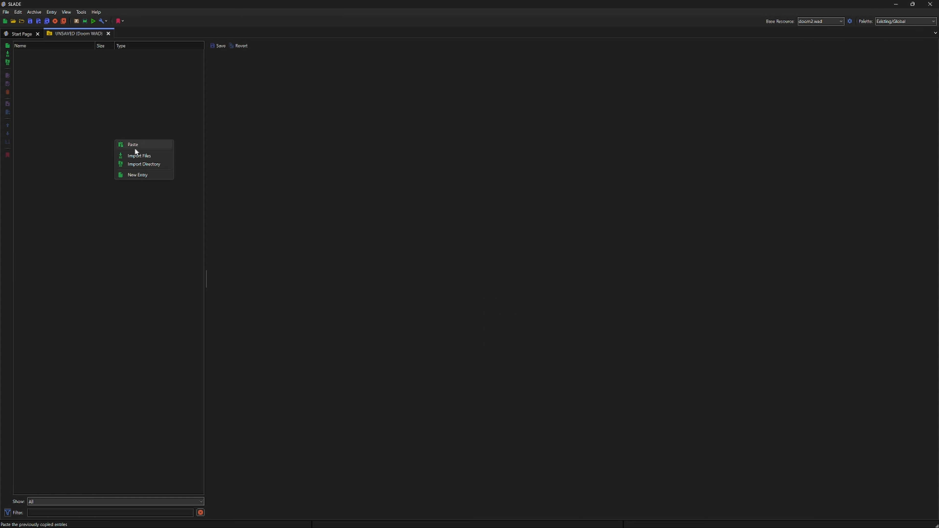
click(138, 154)
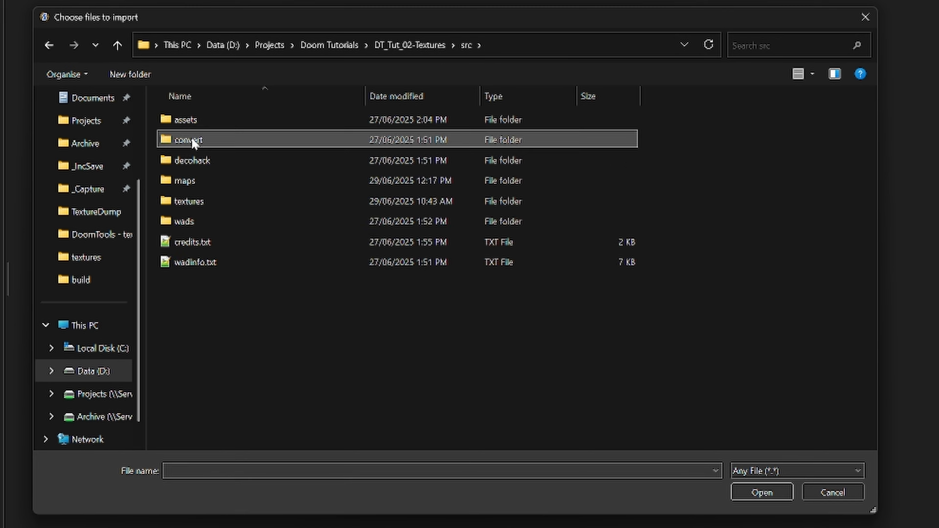
double_click(193, 141)
double_click(189, 244)
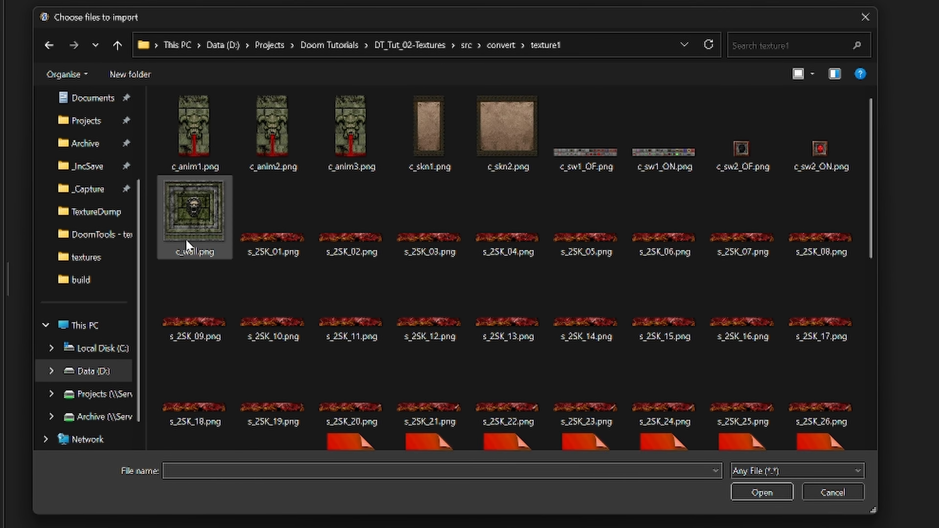
click(514, 126)
ctrl+click(747, 152)
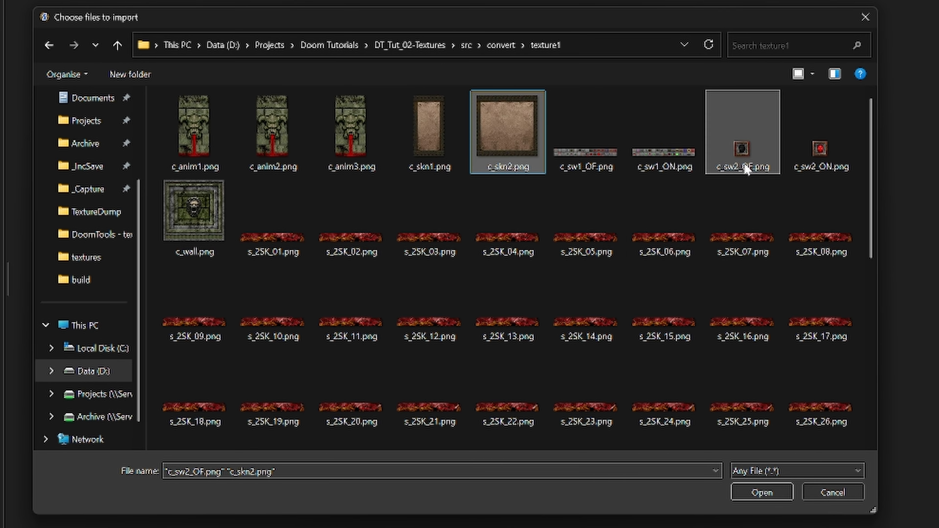
ctrl+click(810, 163)
click(761, 493)
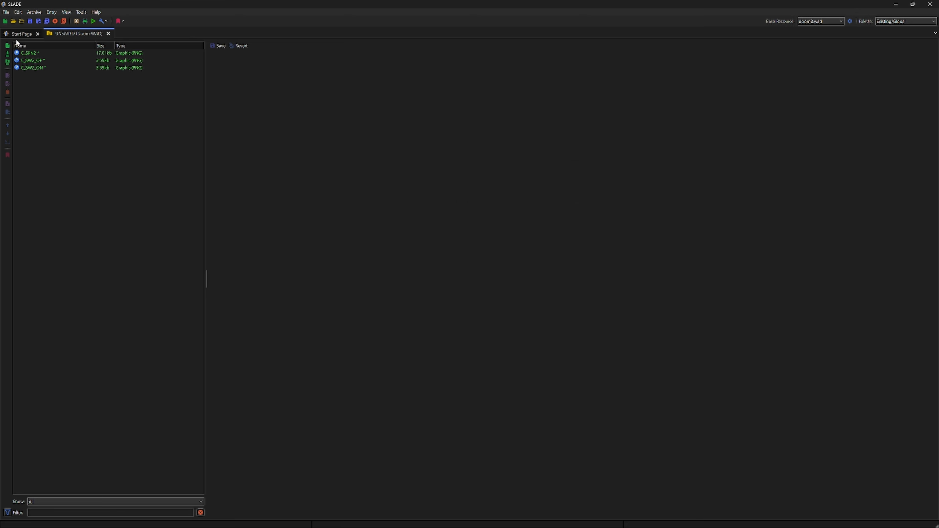
Step: Select the three imported graphics, view the available graphics conversion commands, and close the archive without saving
click(32, 53)
shift+click(35, 67)
right_click(35, 66)
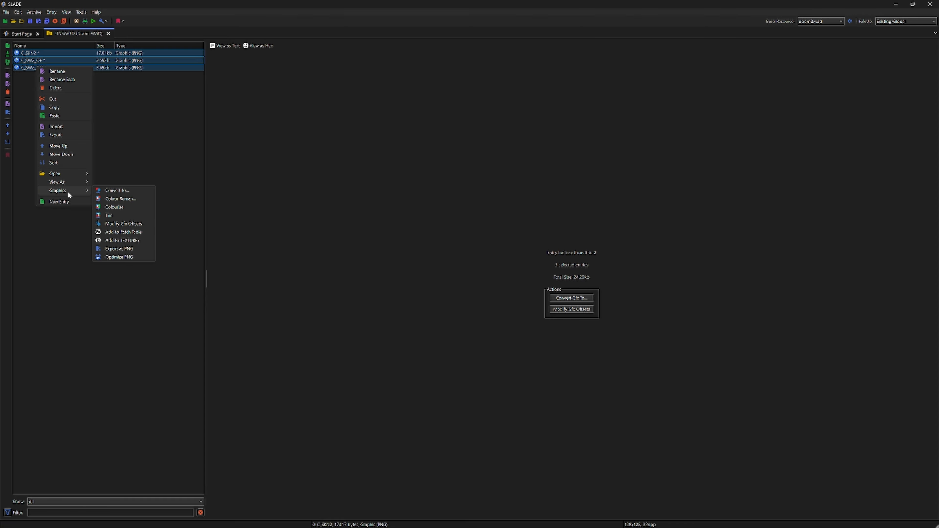
click(109, 32)
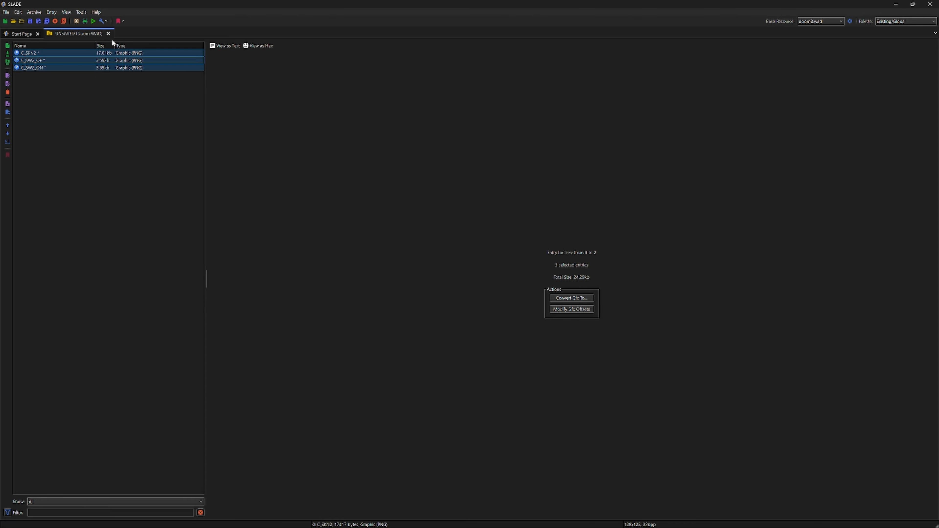
click(107, 33)
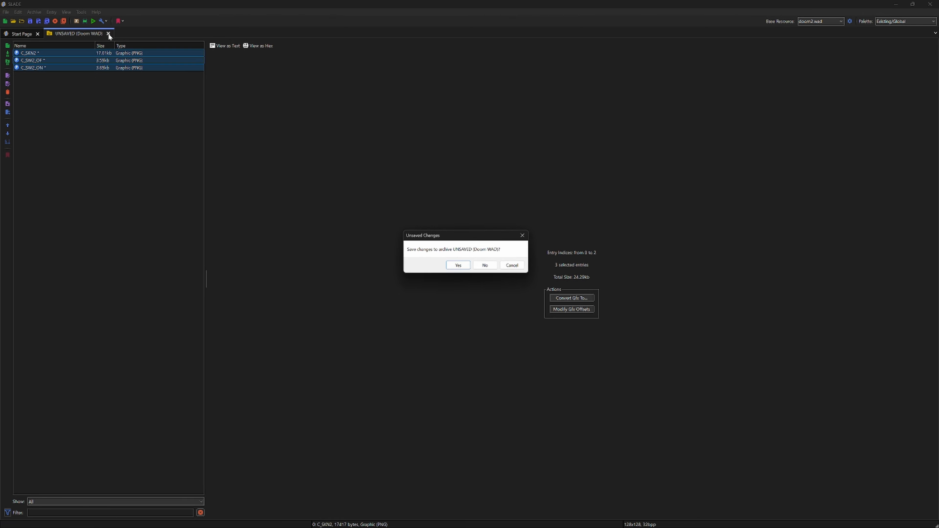
click(493, 269)
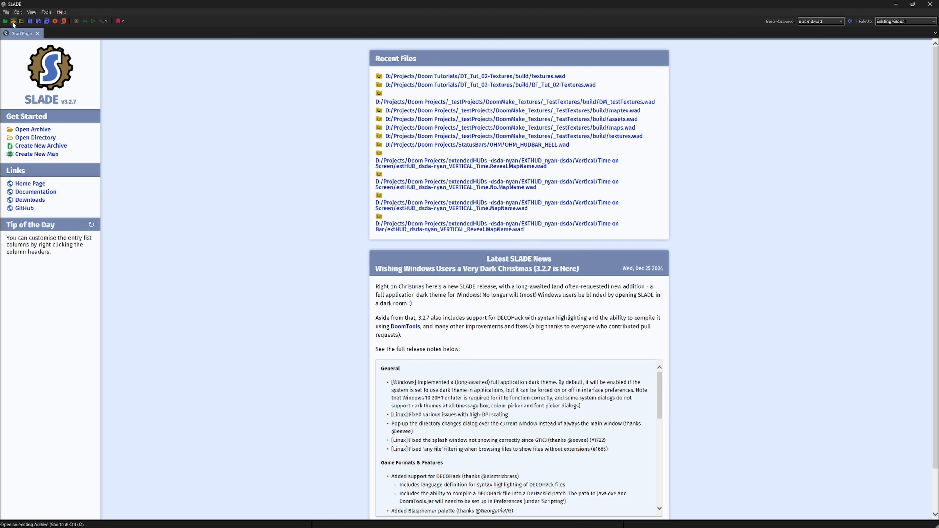
Step: Open the project's build/textures.wad and look through its animated sky frames starting from S_2SK_02
click(469, 76)
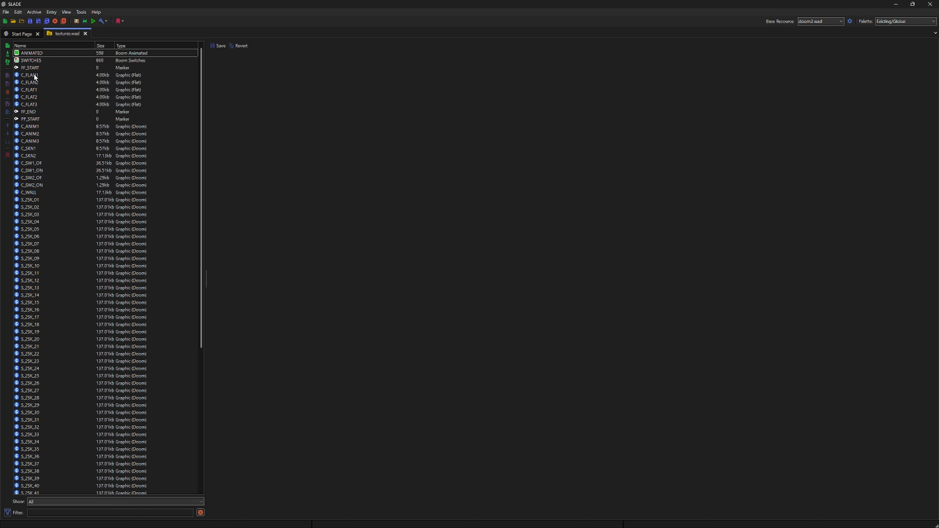
click(36, 203)
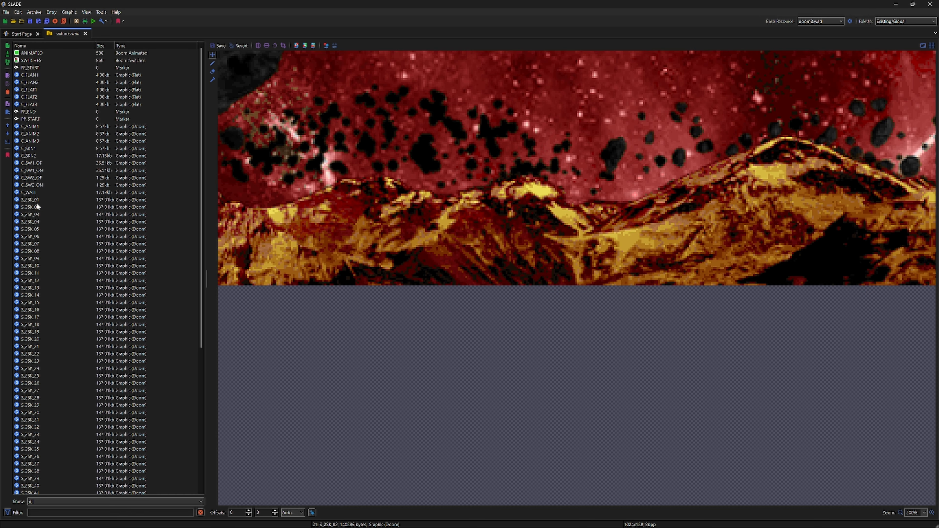
key(Down)
key(Down)
key(Down)
key(Down)
key(Down)
key(Down)
key(Down)
key(Down)
key(Down)
key(Down)
key(Down)
key(Down)
key(Down)
key(Down)
key(Down)
key(Down)
key(Down)
key(Down)
key(Down)
key(Down)
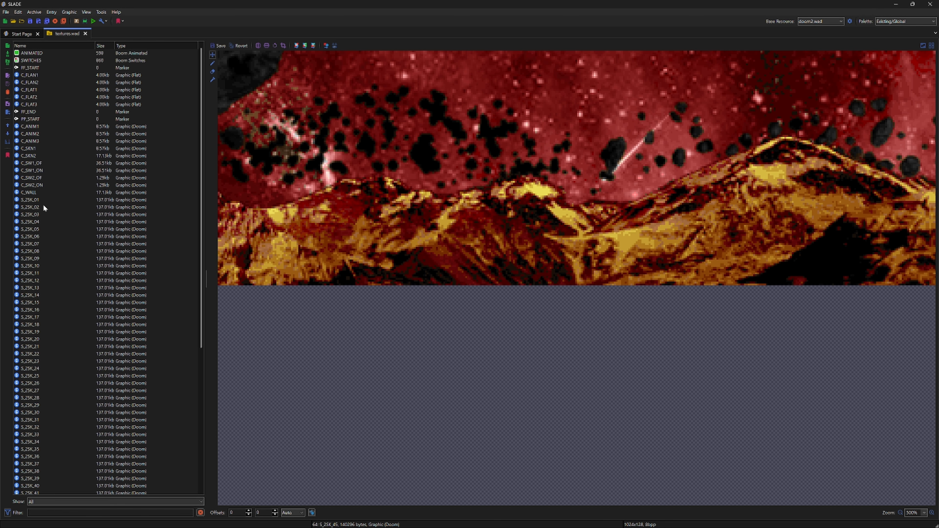
scroll(43, 204, down, 8)
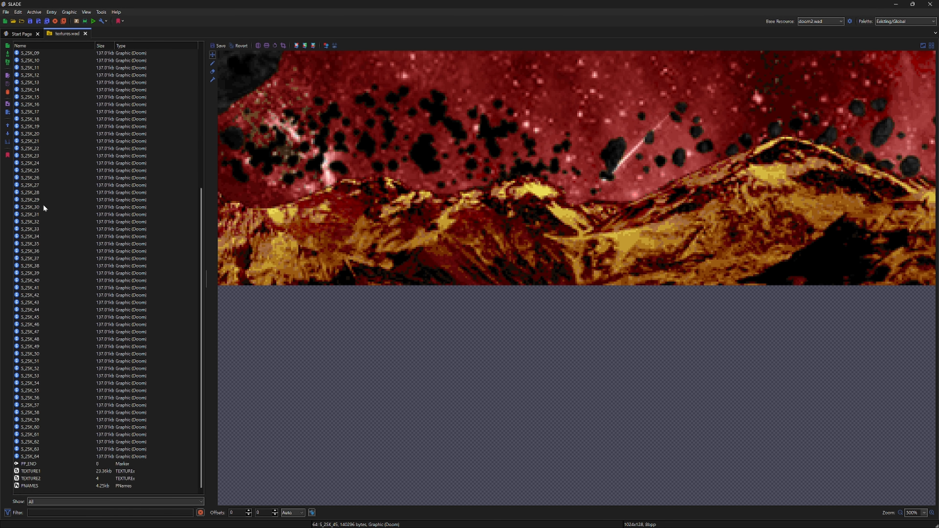
Step: Open the TEXTURE1 entry in the texture editor and browse its existing texture definitions and their patches
click(18, 472)
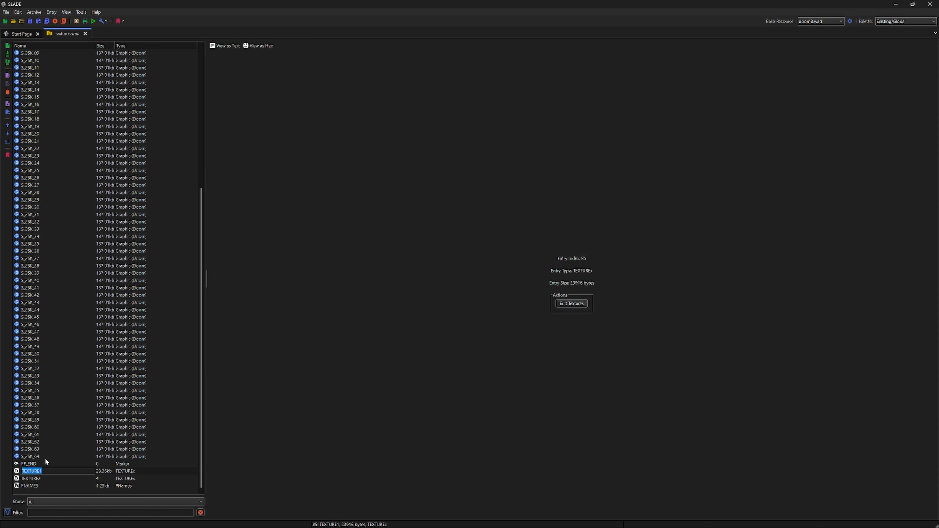
double_click(17, 472)
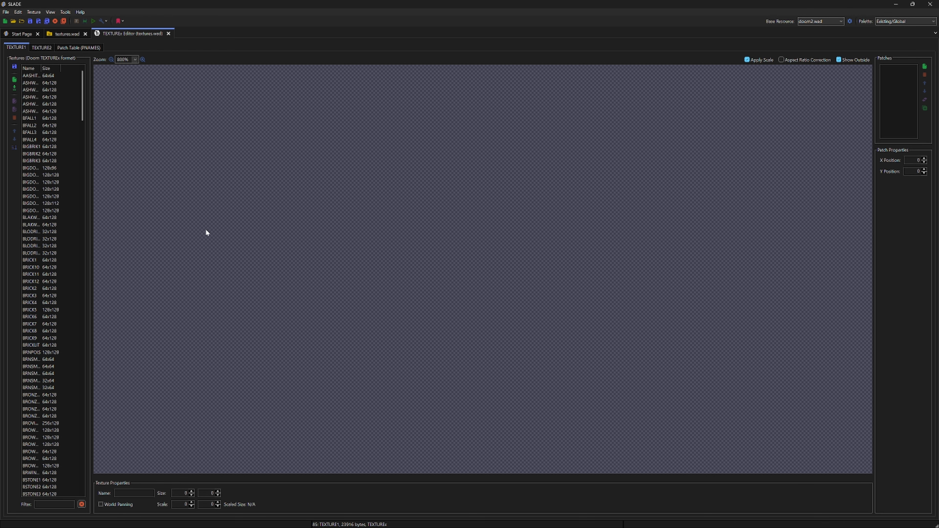
click(29, 132)
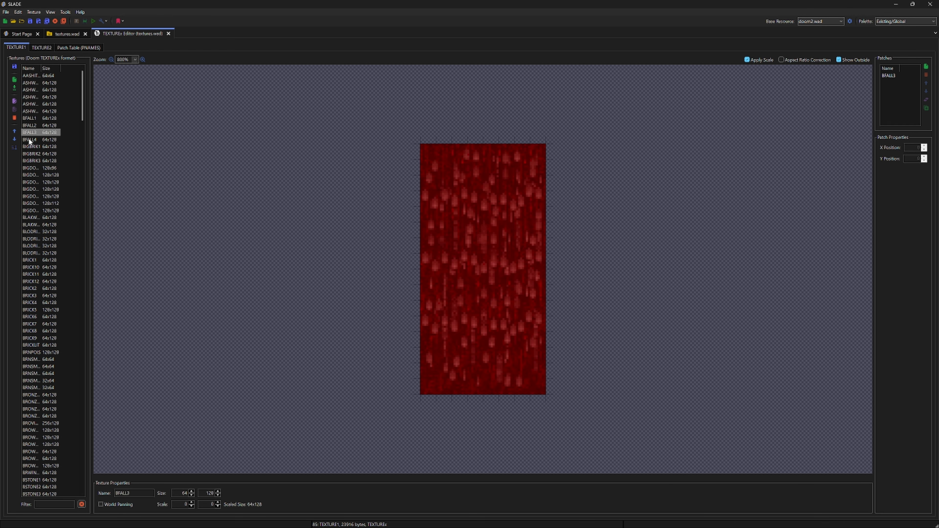
click(44, 168)
key(Down)
key(Down)
key(Down)
key(Down)
key(Down)
key(Down)
key(Down)
key(Down)
key(Down)
key(Down)
key(Down)
key(Down)
key(Down)
key(Down)
key(Down)
key(Down)
key(Down)
key(Down)
key(Down)
key(Down)
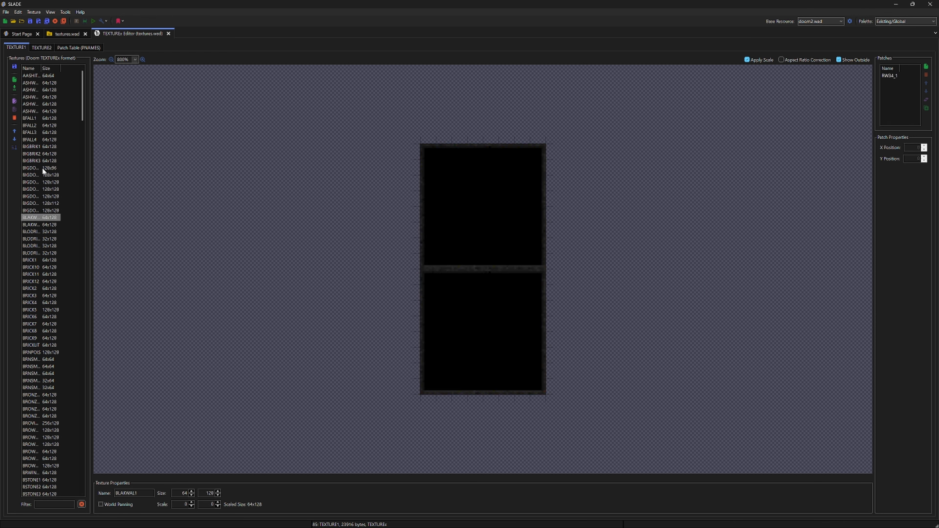
key(Down)
key(Down)
key(Down)
key(Down)
key(Down)
key(Down)
key(Down)
key(Down)
key(Down)
key(Down)
key(Down)
key(Down)
key(Down)
key(Down)
key(Down)
key(Down)
key(Down)
key(Down)
key(Down)
key(Down)
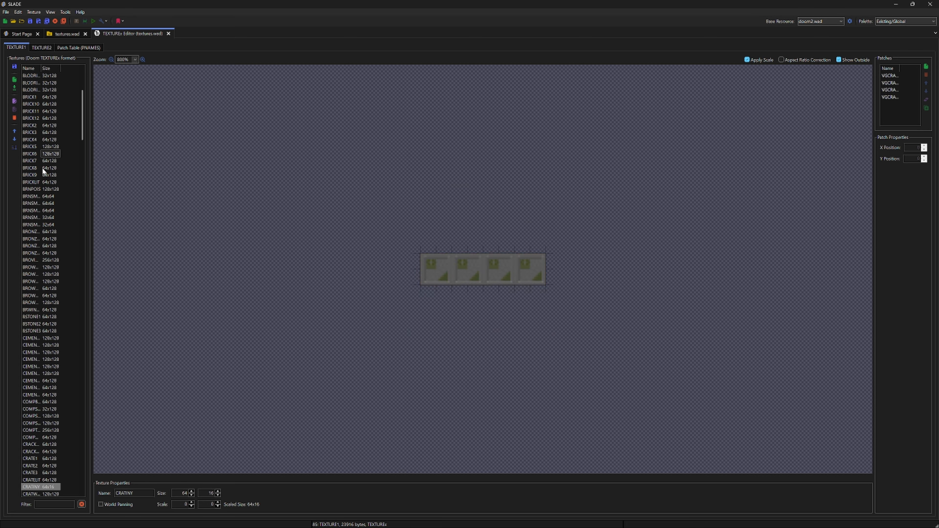
key(Down)
key(Down)
key(Down)
key(Down)
key(Down)
key(Down)
key(Down)
key(Down)
key(Down)
key(Down)
key(Down)
key(Down)
key(Down)
key(Down)
key(Down)
key(Down)
key(Down)
key(Down)
key(Down)
key(Down)
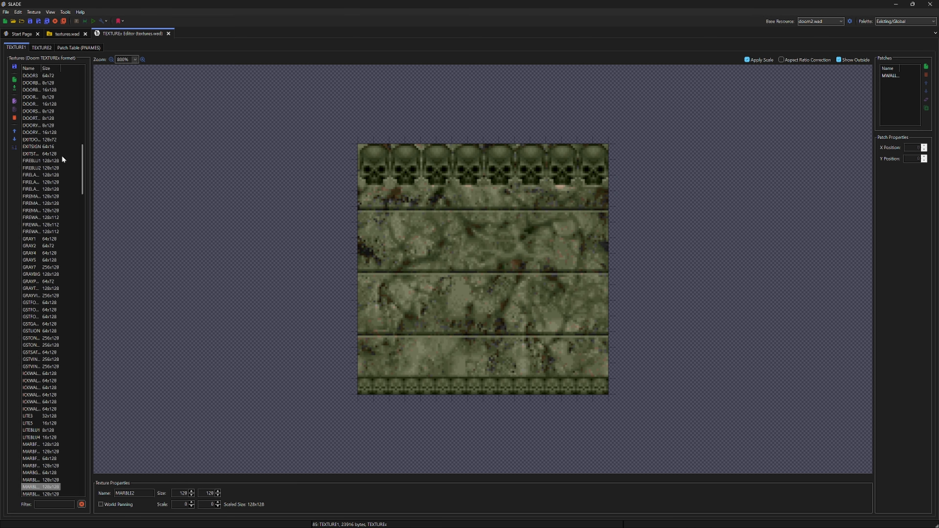
scroll(61, 156, up, 6)
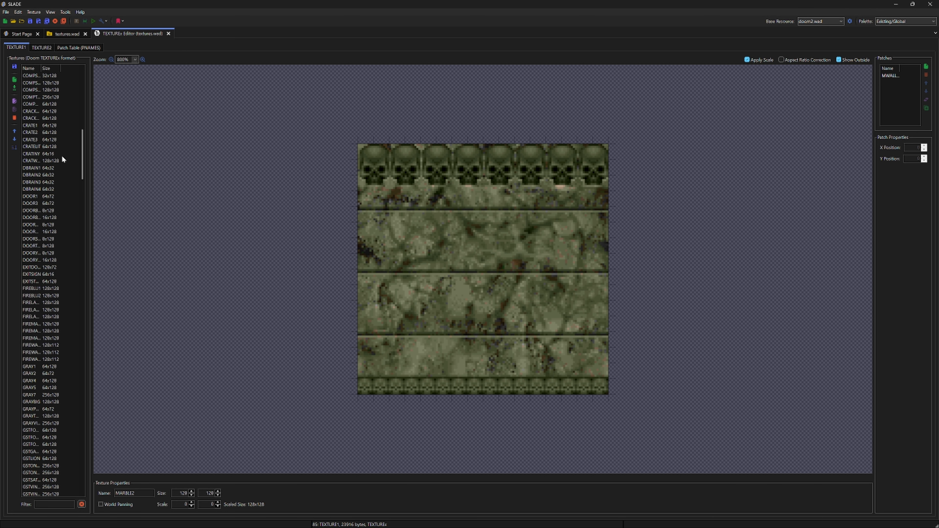
scroll(61, 156, up, 15)
ctrl+scroll(115, 144, up, 3)
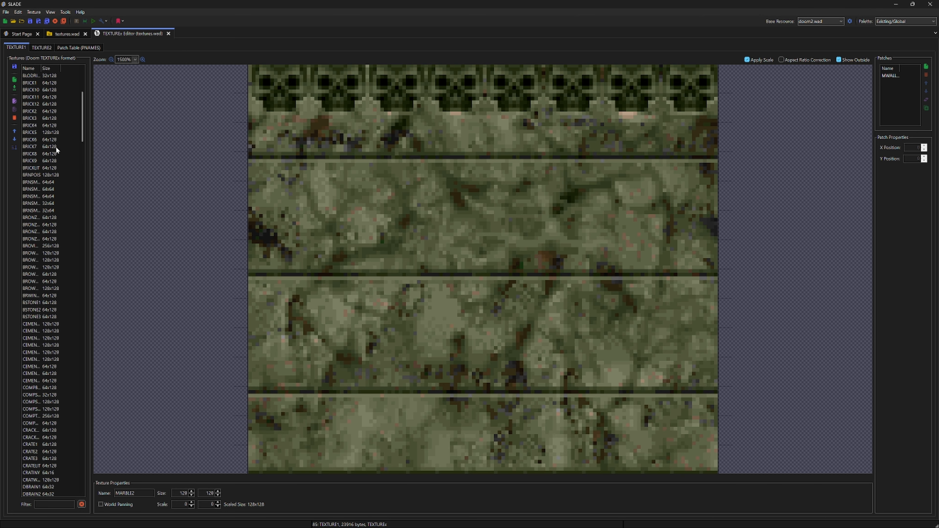
Step: Start a new texture based on a patch, filter the patches by "c_", and choose C_SKN2
click(14, 80)
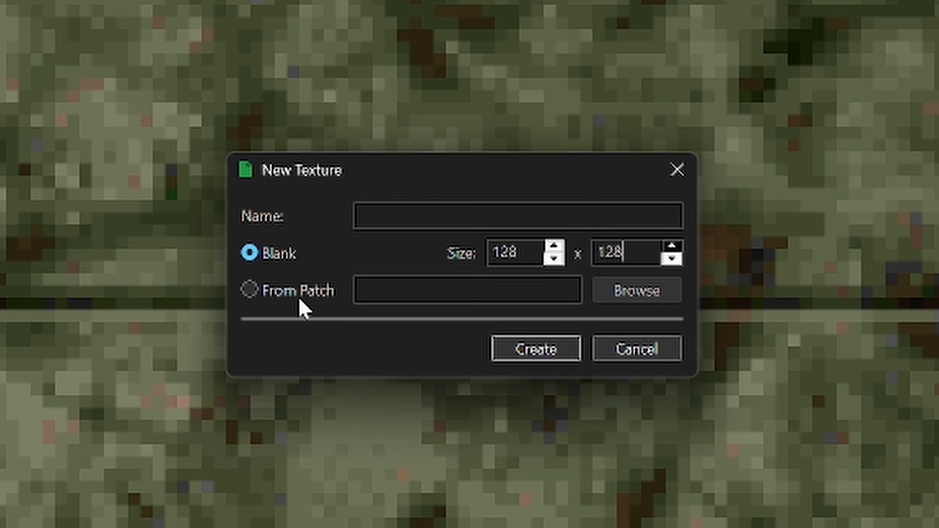
click(311, 294)
click(656, 297)
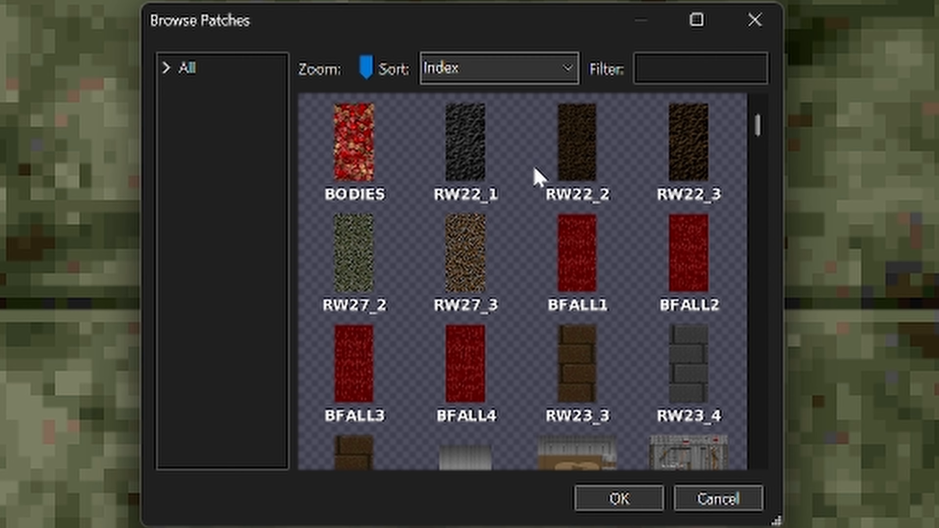
scroll(585, 231, down, 1)
scroll(585, 232, up, 1)
click(651, 68)
text(c_)
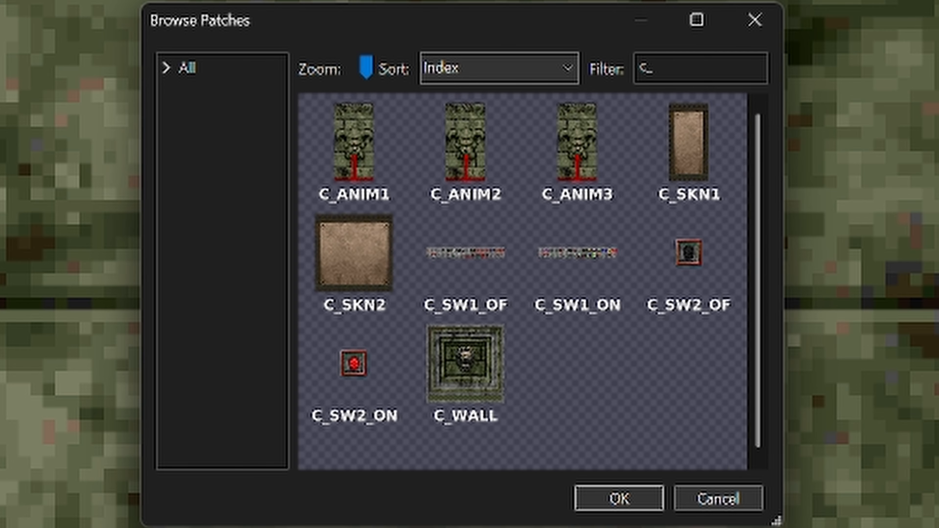
click(358, 280)
double_click(358, 280)
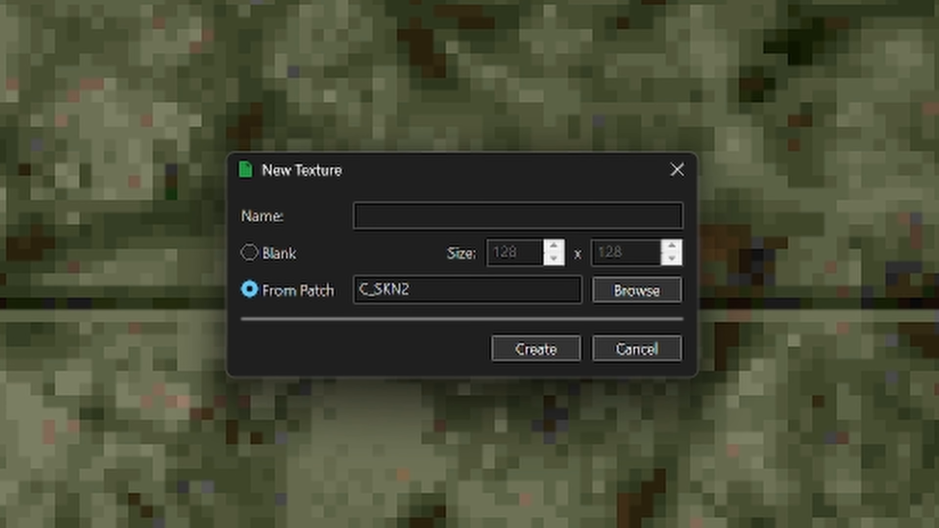
Step: Name the new texture C_SW3_OF and create it from the chosen patch
text(C_SW3_OF)
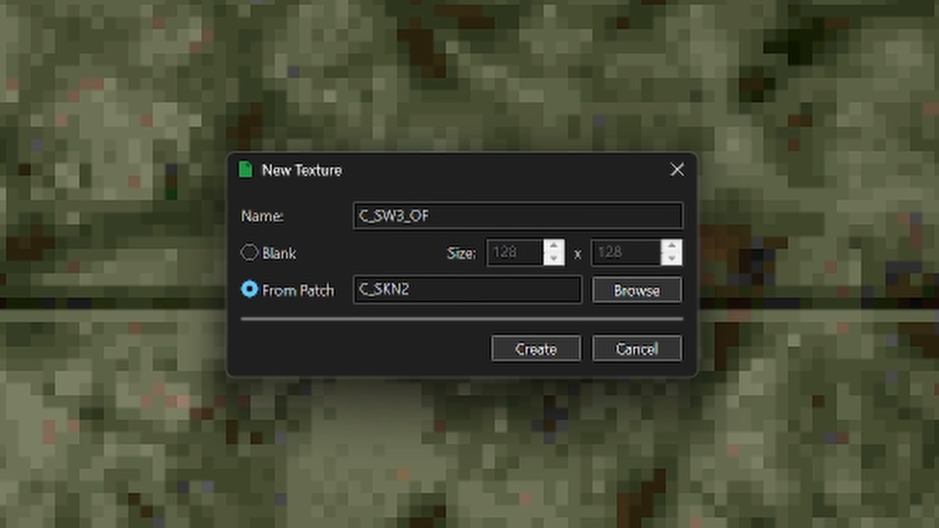
click(541, 361)
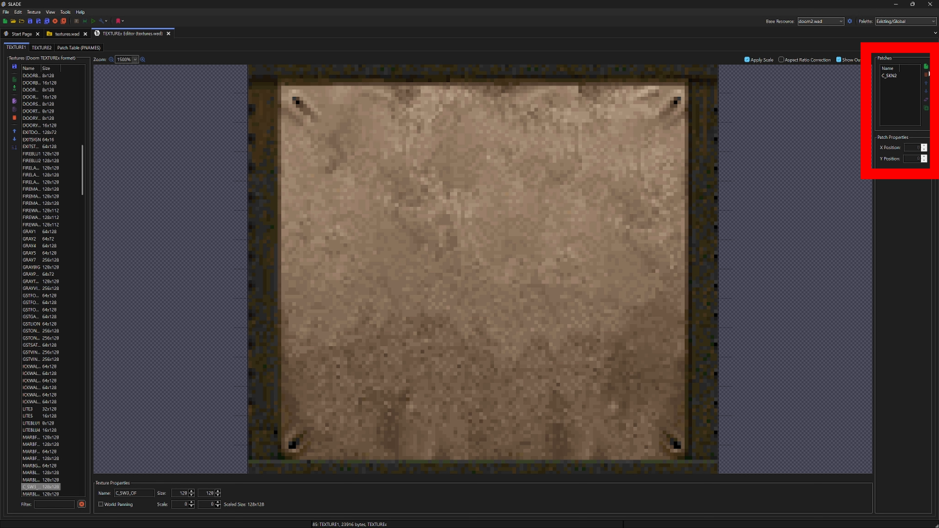
Step: Add the C_SW2_OF patch to the texture and move it roughly to the middle of the skin panel
click(926, 66)
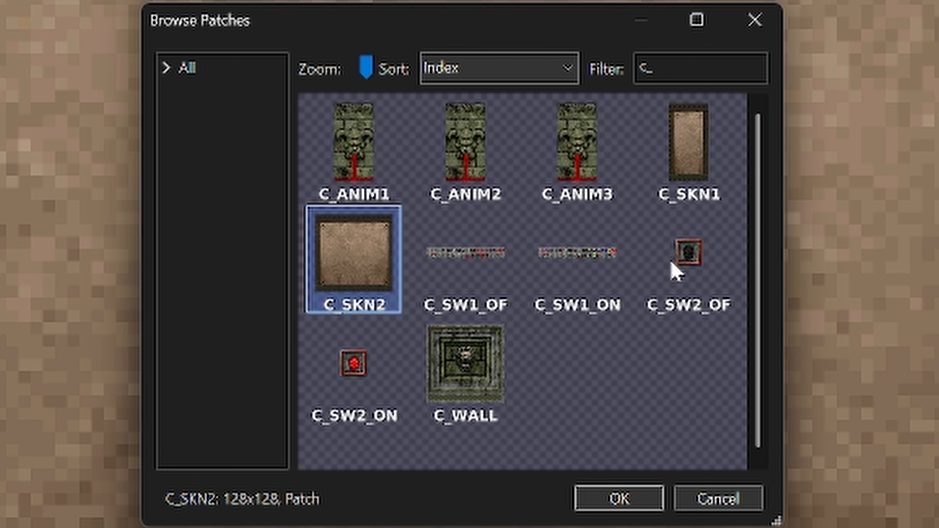
click(701, 268)
double_click(701, 268)
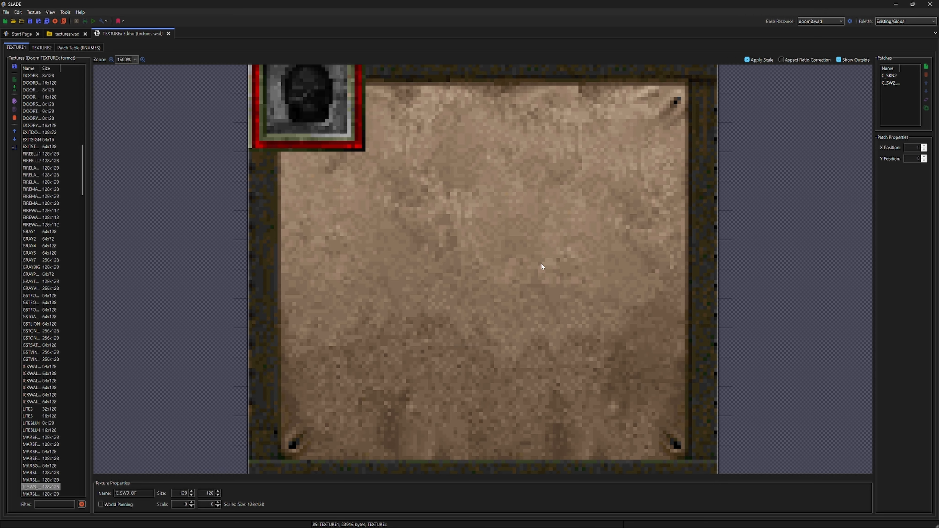
drag(316, 99, 477, 290)
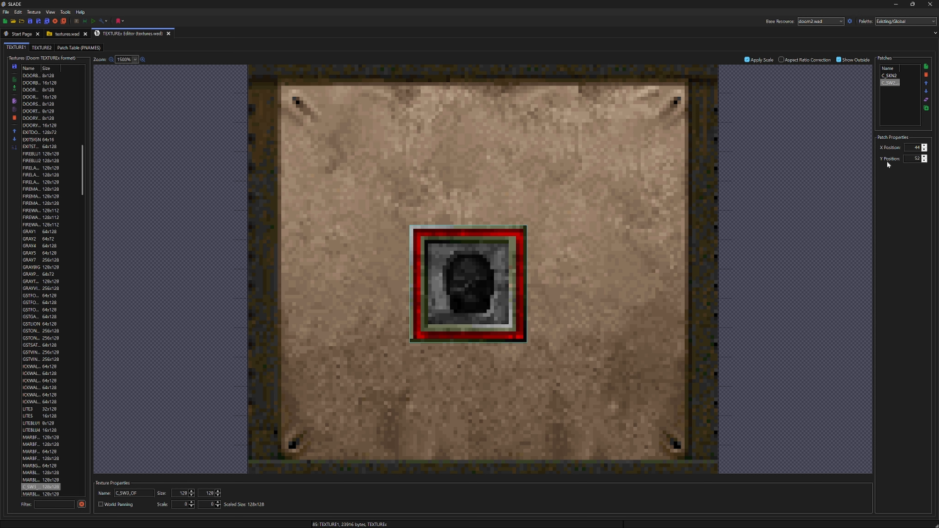
Step: Centre the skull switch patch by setting its X position to 48 and Y position to 48, and deselect it
double_click(917, 147)
text(38)
key(Tab)
text(3)
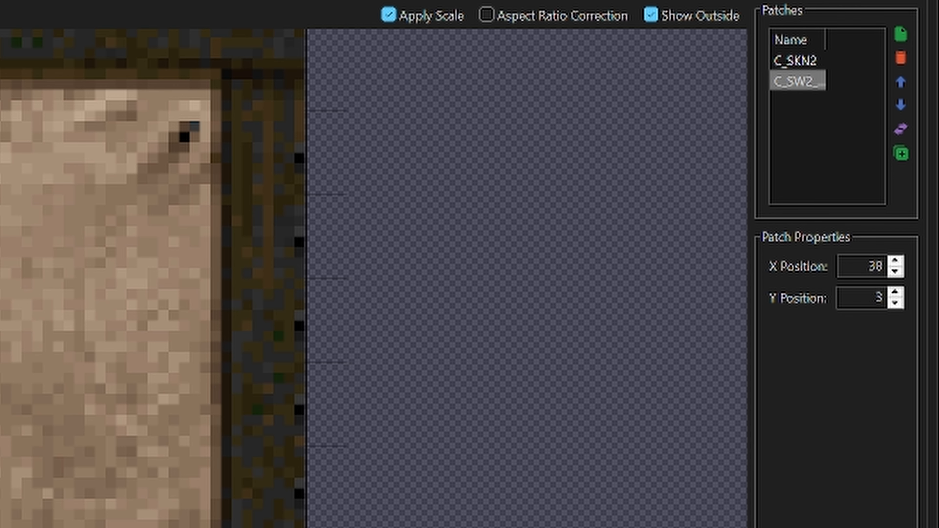
key(BackSpace)
text(49)
key(BackSpace)
text(8)
key(shift+Tab)
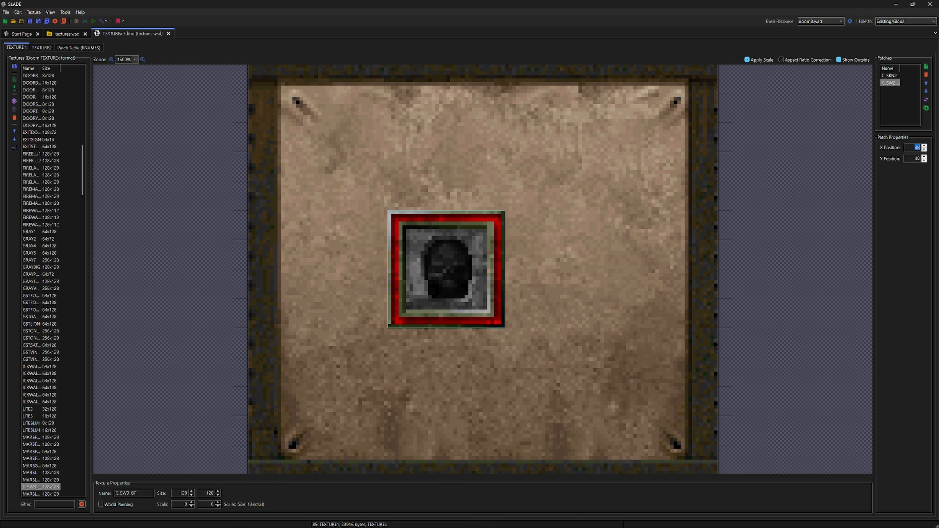
text(48)
key(Tab)
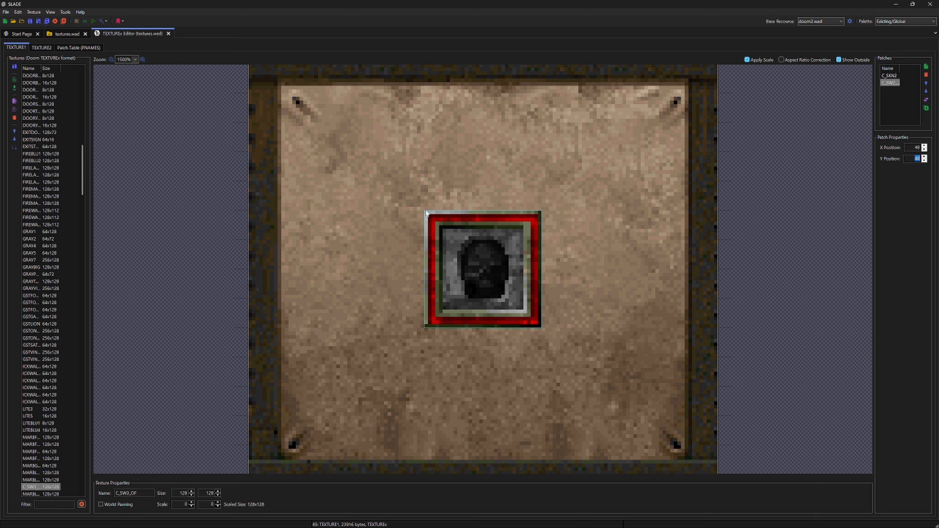
scroll(606, 281, down, 3)
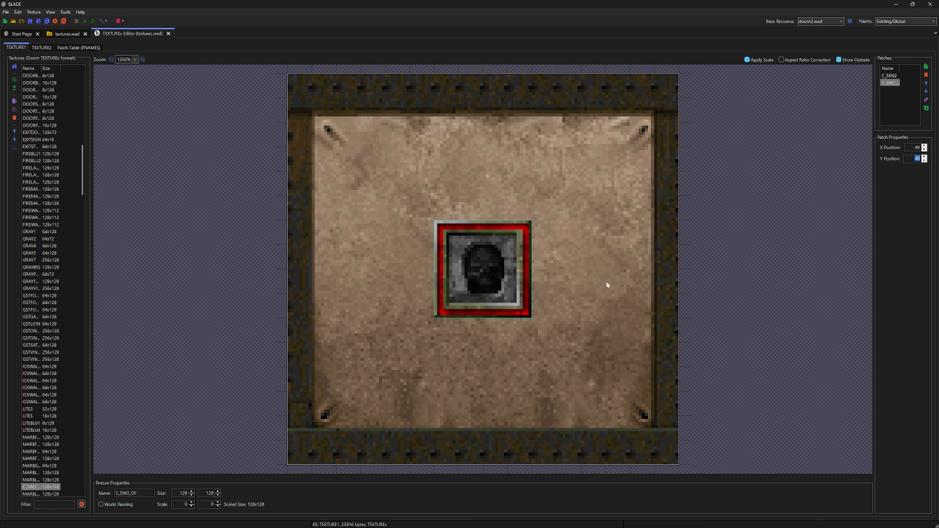
scroll(606, 281, down, 1)
click(667, 291)
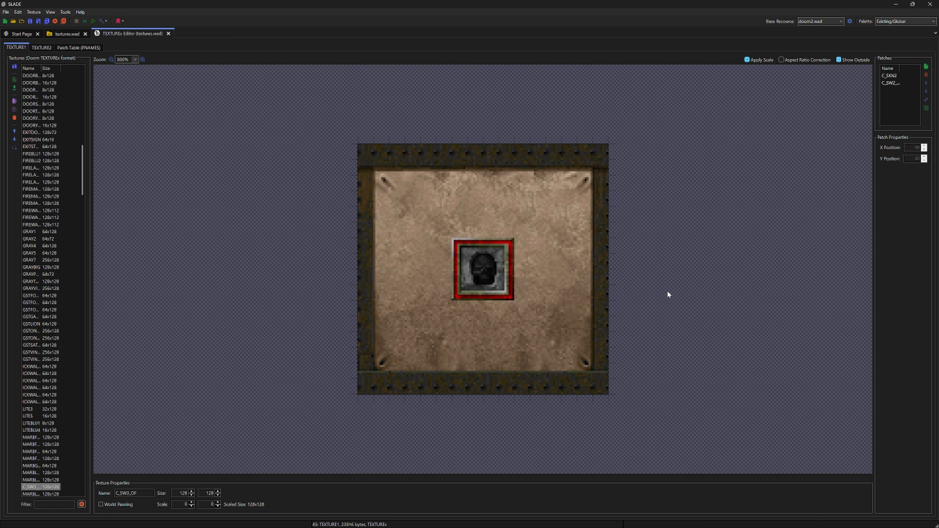
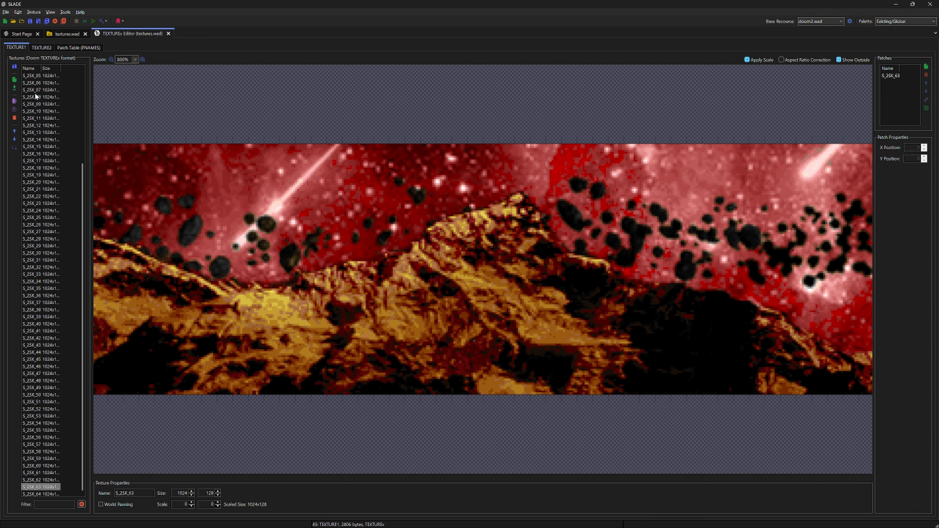
Step: Switch to Ultimate Doom Builder, set the map view to wireframe, and start a test run of the map
key(alt+Tab)
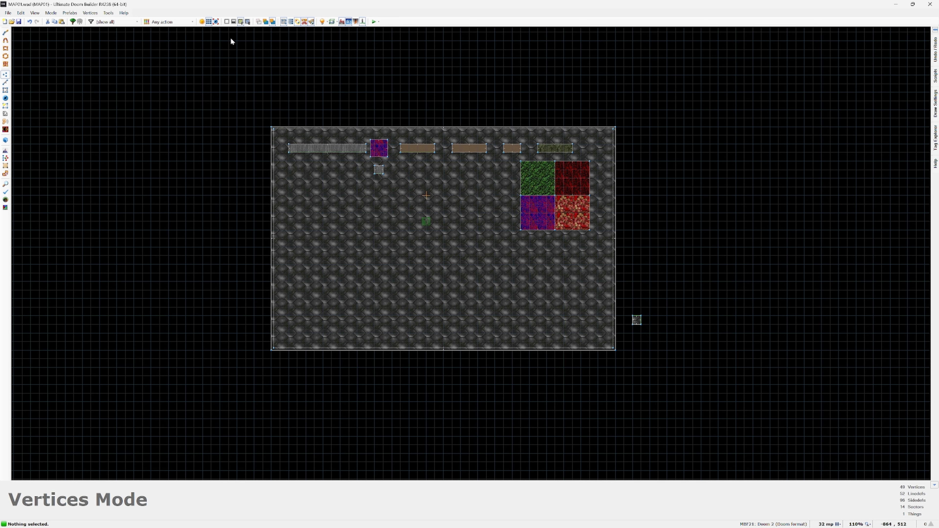
click(227, 22)
click(374, 21)
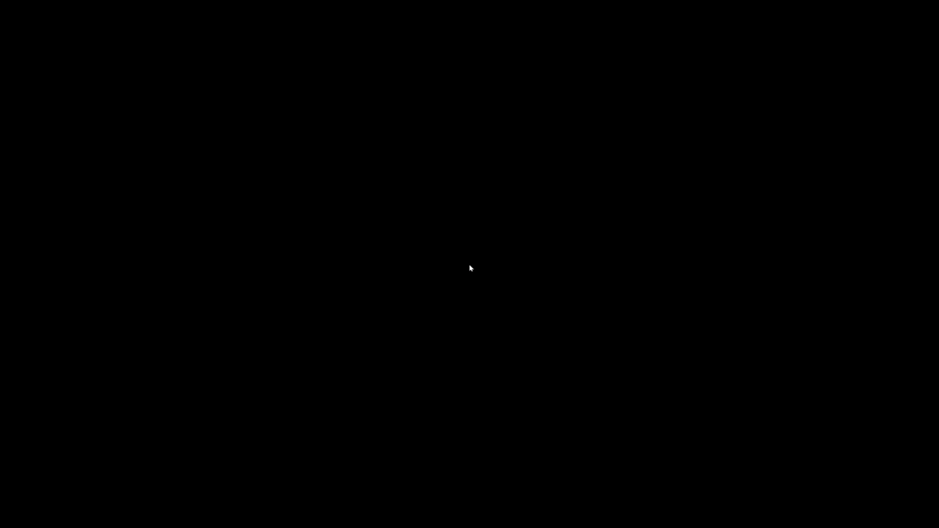
key(Return)
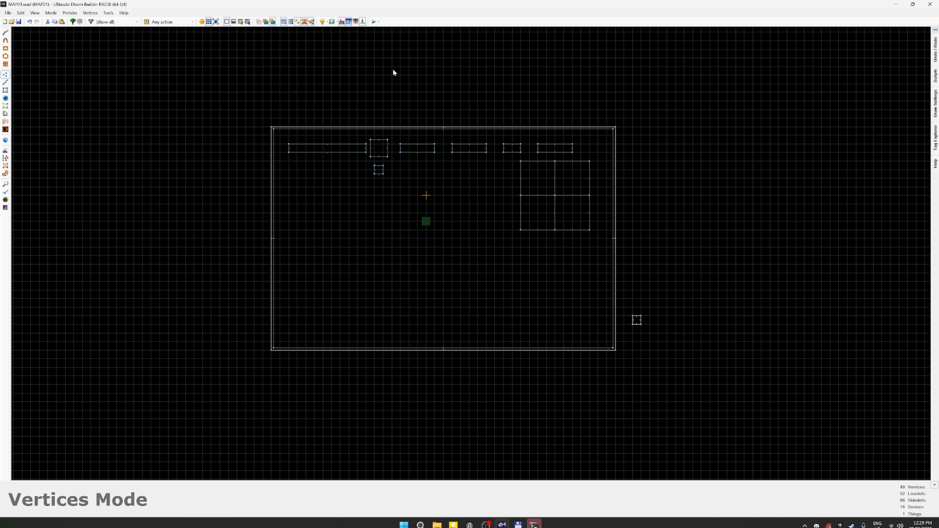
Step: Switch to the command prompt in the DT_Tut_02-Textures project folder and launch the built WAD with the run command
key(alt+Tab)
key(alt+Tab)
key(alt+Tab)
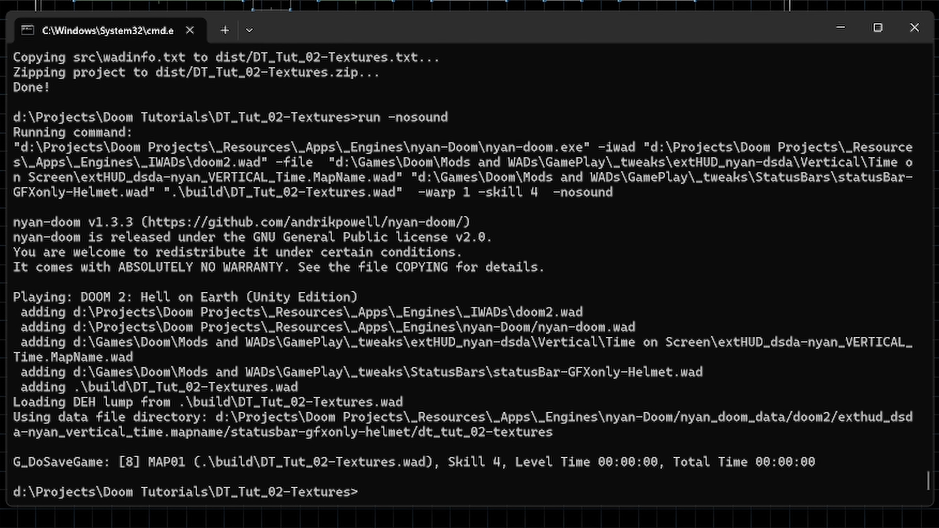
text(doommake)
key(Up)
key(Up)
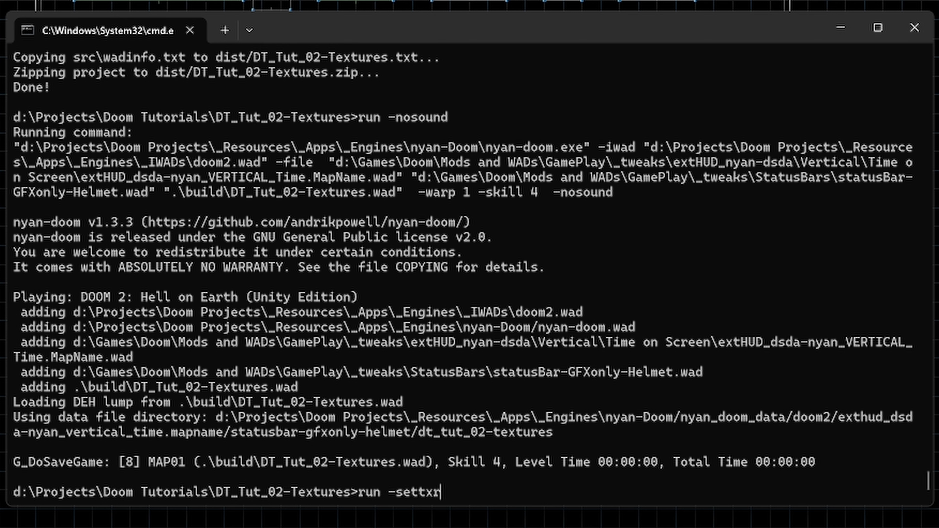
key(Down)
key(Up)
key(BackSpace)
text(a)
key(Return)
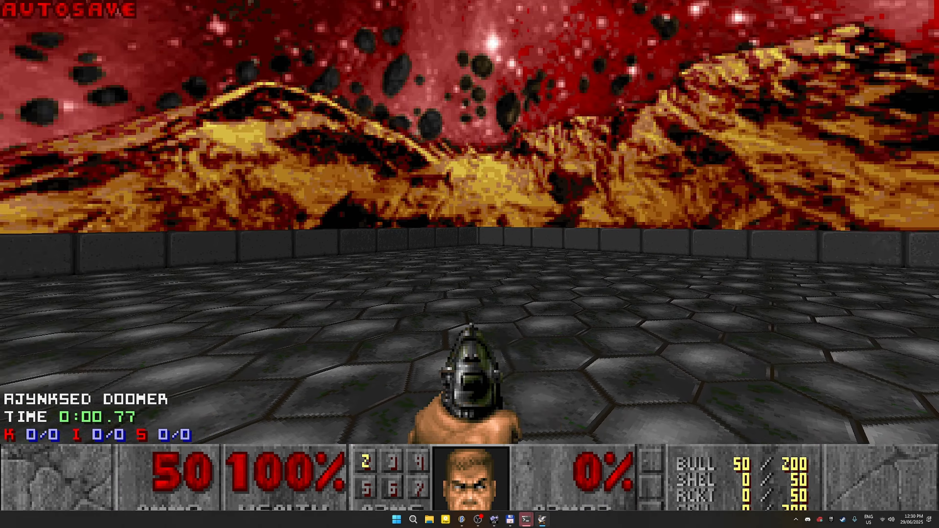
Step: Walk around the test map, activate the skull switch on the skin panel, and examine the custom wall, floor and sky textures
key(w)
key(space)
key(s)
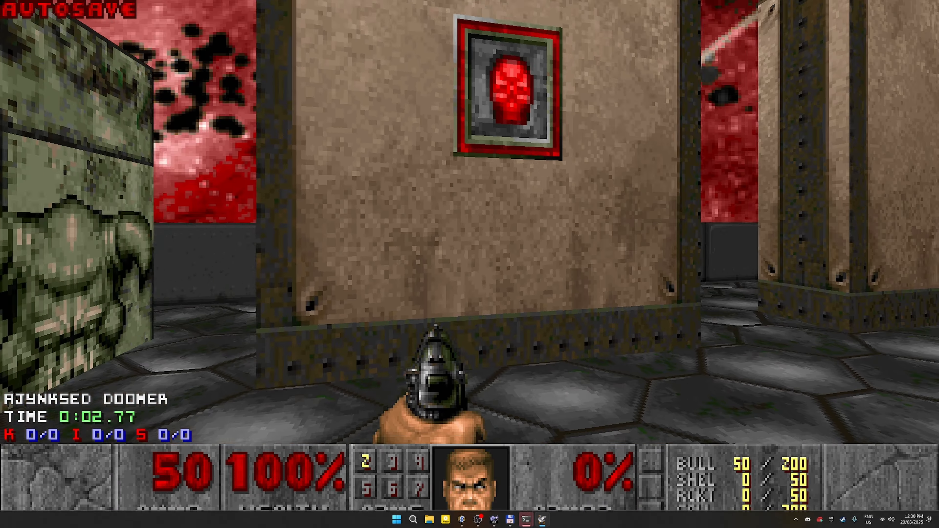
key(s)
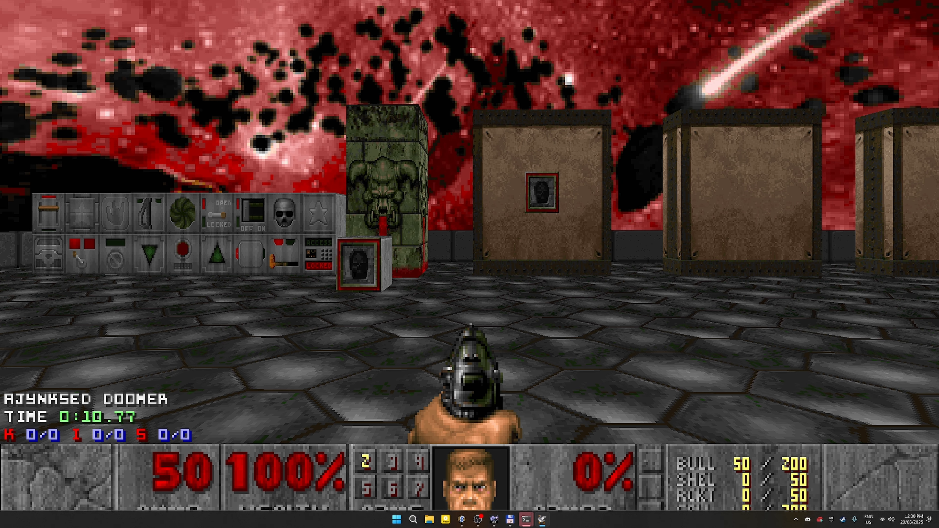
key(w)
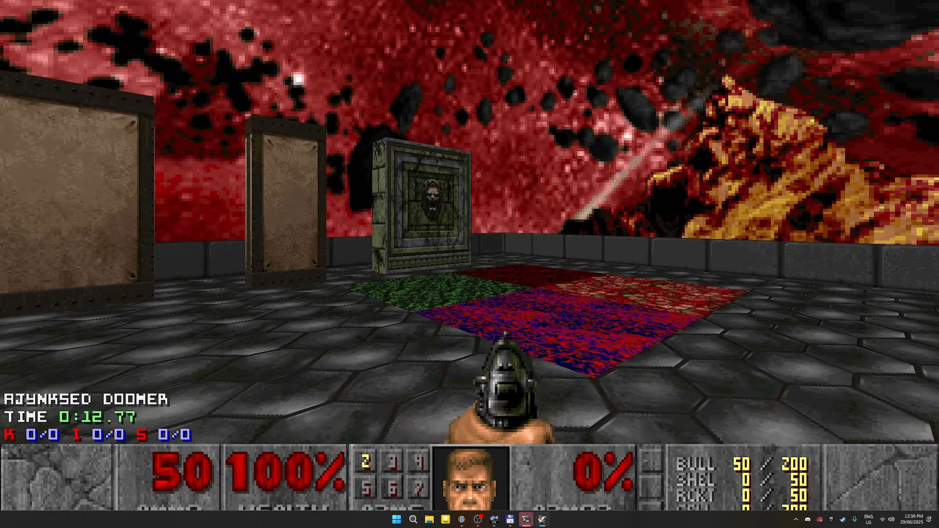
key(w)
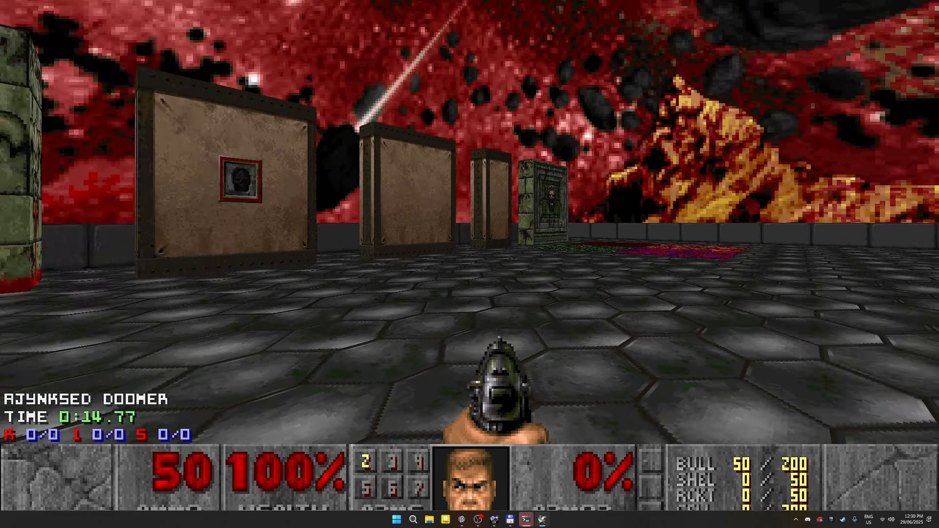
key(d)
key(s)
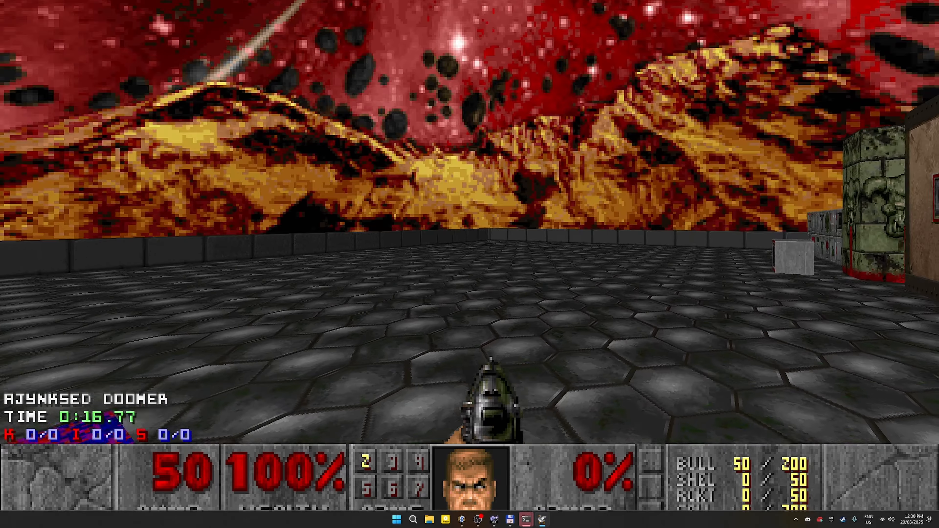
key(w)
key(a)
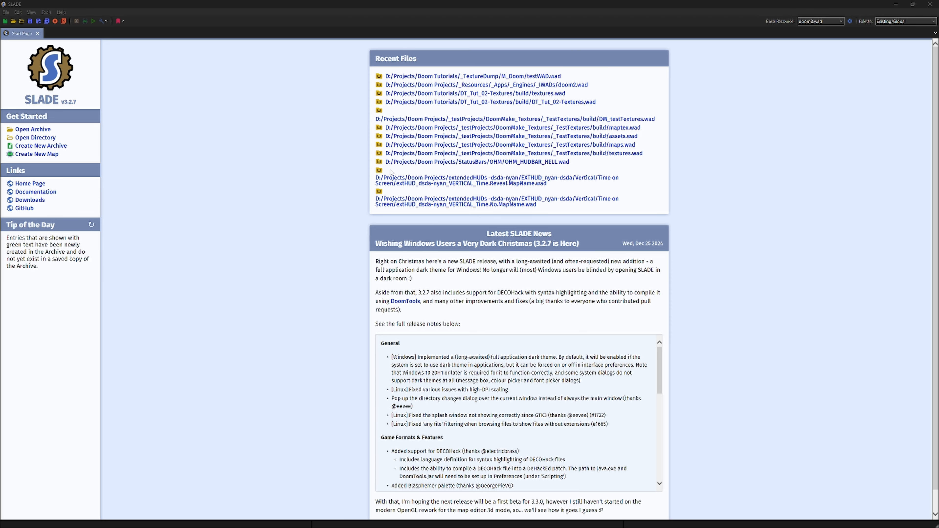
Step: Open doom2.wad in SLADE from the recent files, filter its entries by "M_D", and display the M_DOOM graphic
click(578, 85)
click(81, 512)
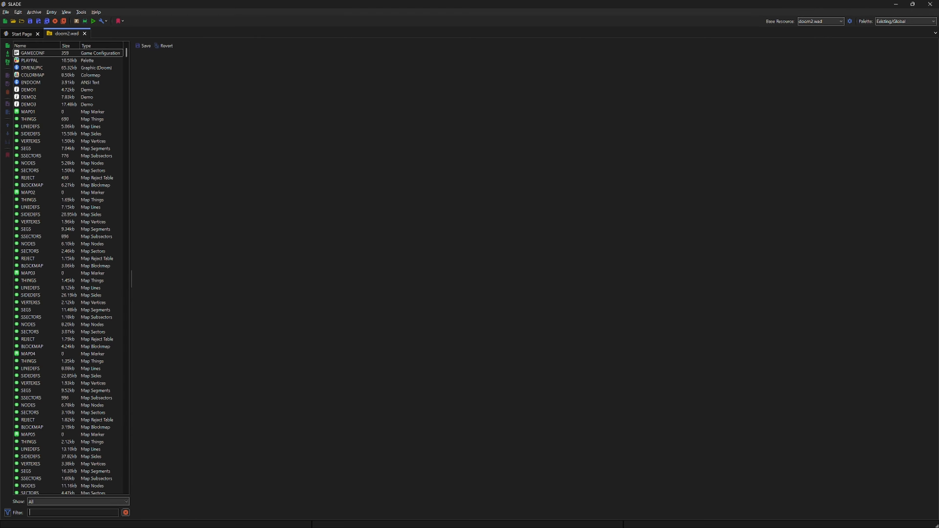
text(M_D)
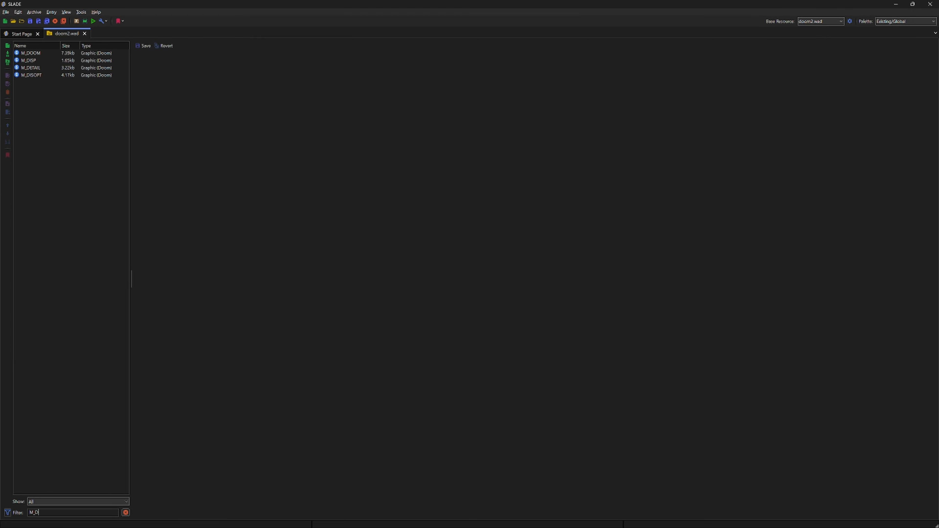
click(35, 54)
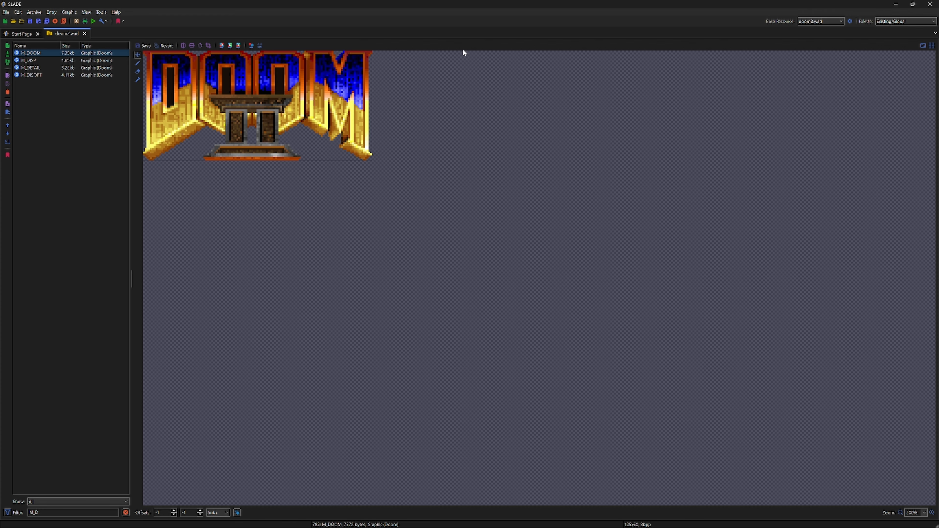
Step: Restore the SLADE window to its smaller size and move the Total Commander window away from behind it
click(913, 5)
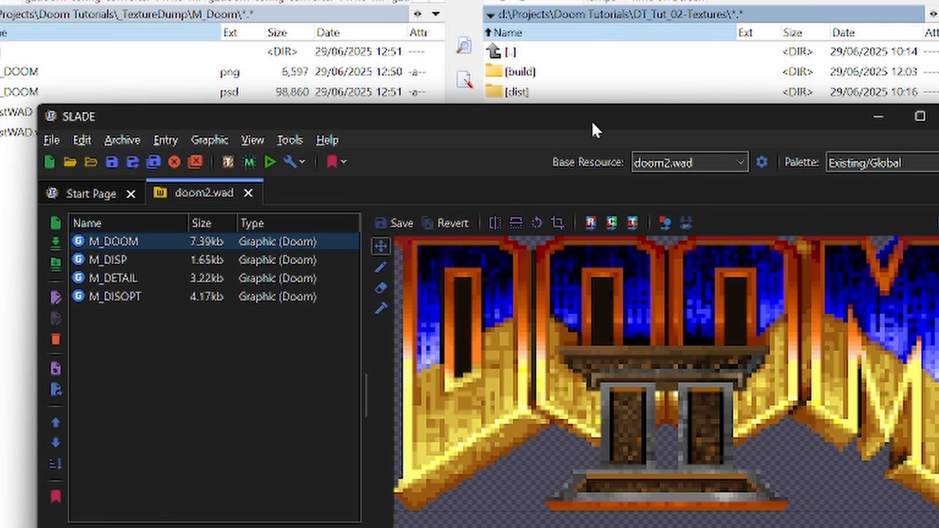
drag(592, 121, 547, 38)
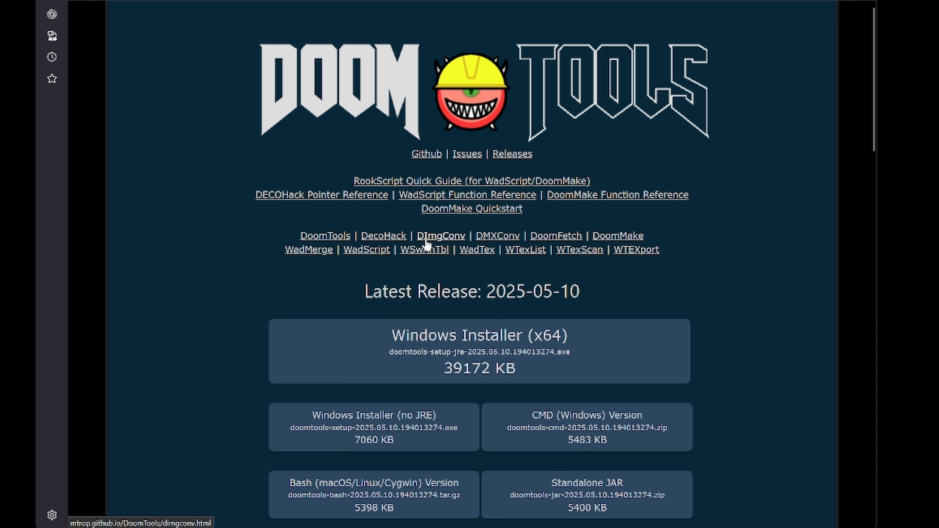
Step: Open the DImgConv help page from the DoomTools site and read its switches through to the MetaInfo Files section
click(442, 239)
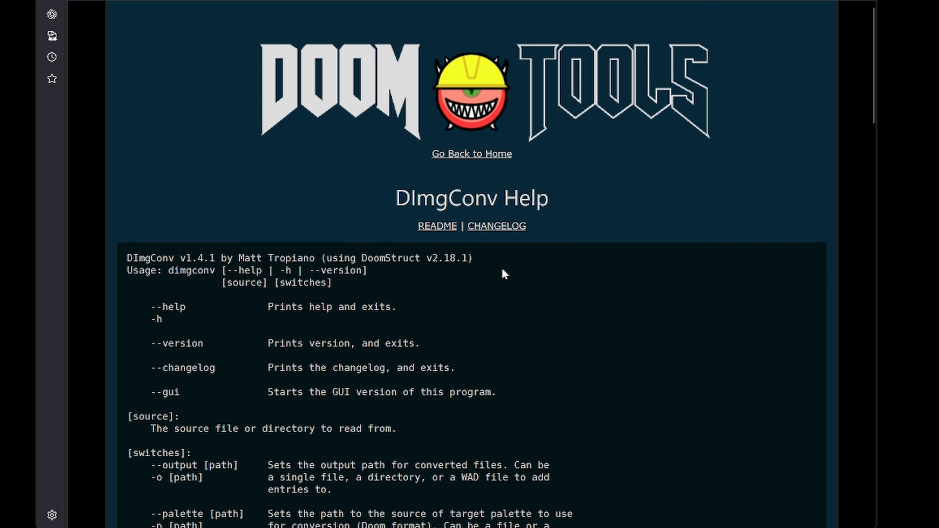
scroll(501, 268, down, 5)
scroll(466, 220, down, 20)
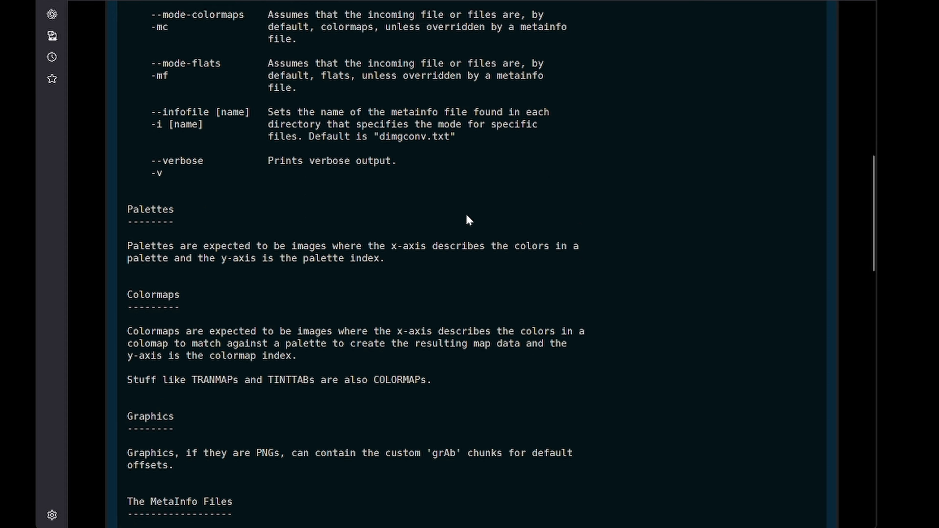
scroll(466, 218, down, 3)
scroll(467, 219, up, 18)
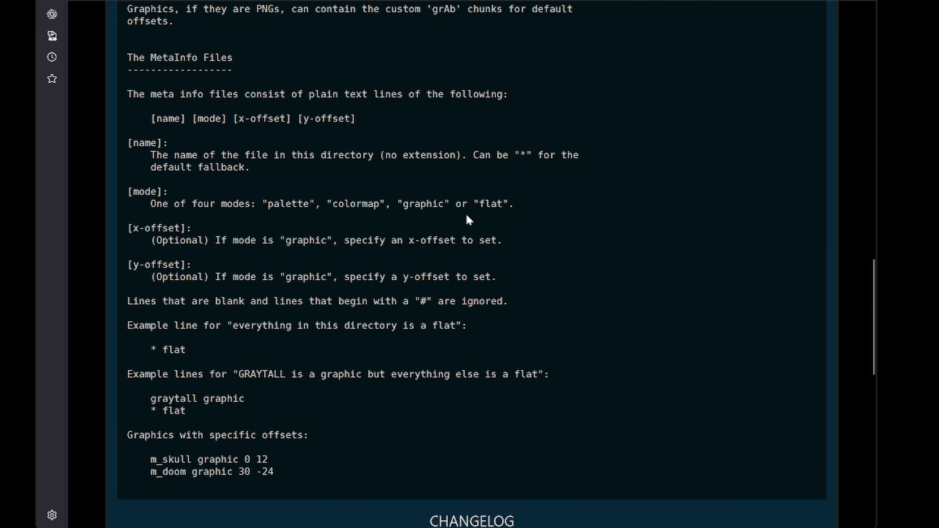
scroll(468, 219, up, 7)
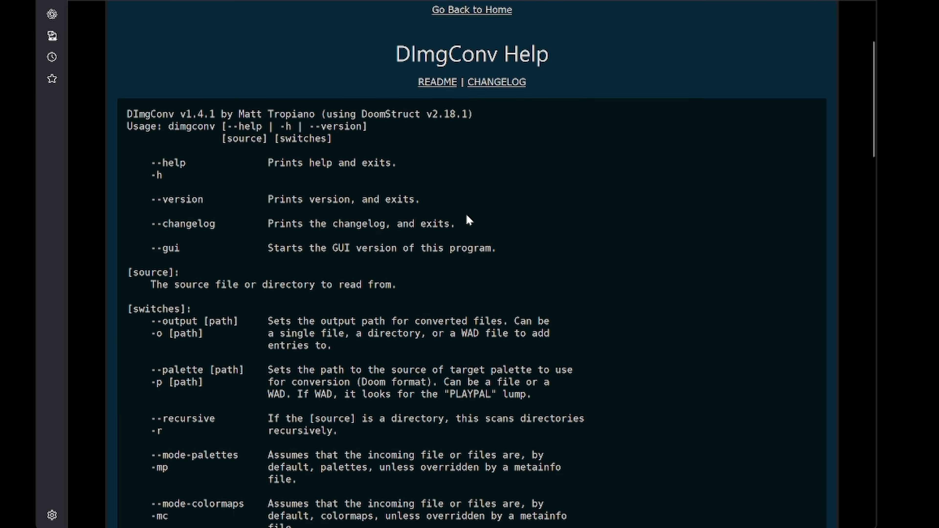
scroll(468, 219, down, 4)
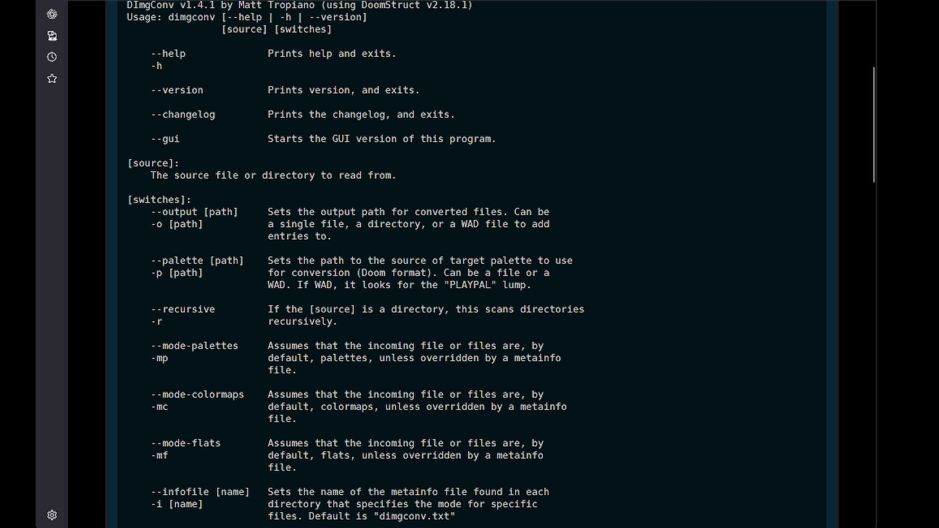
scroll(467, 220, down, 18)
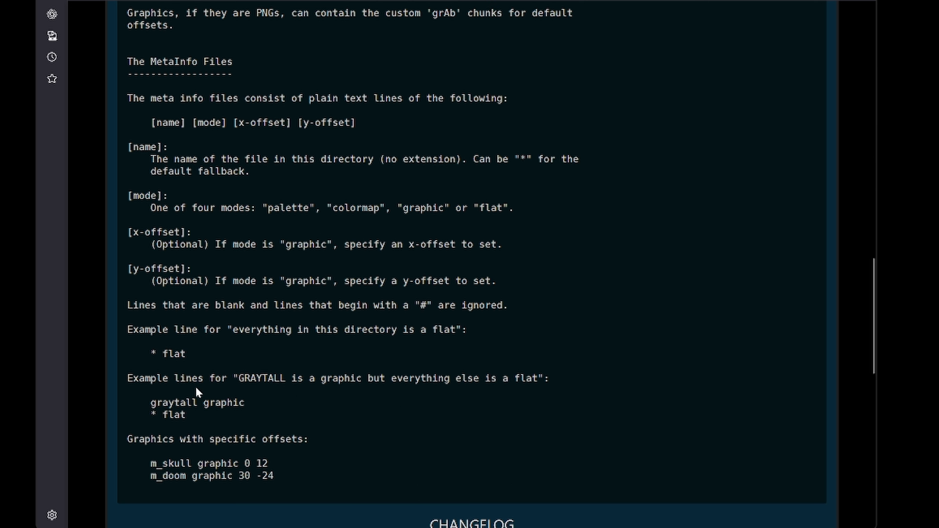
Step: Examine the MetaInfo Files section, highlighting its heading and the x-offset and y-offset fields of the line format
drag(126, 62, 236, 62)
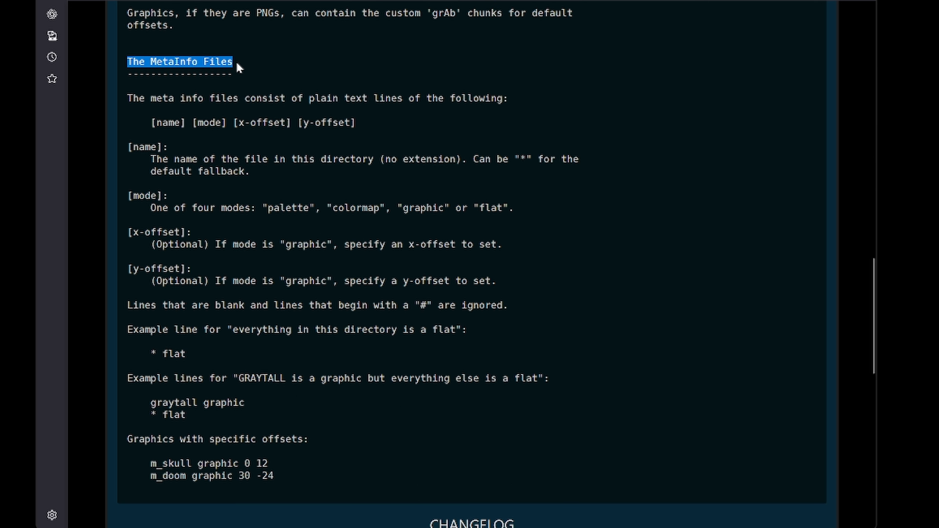
click(285, 173)
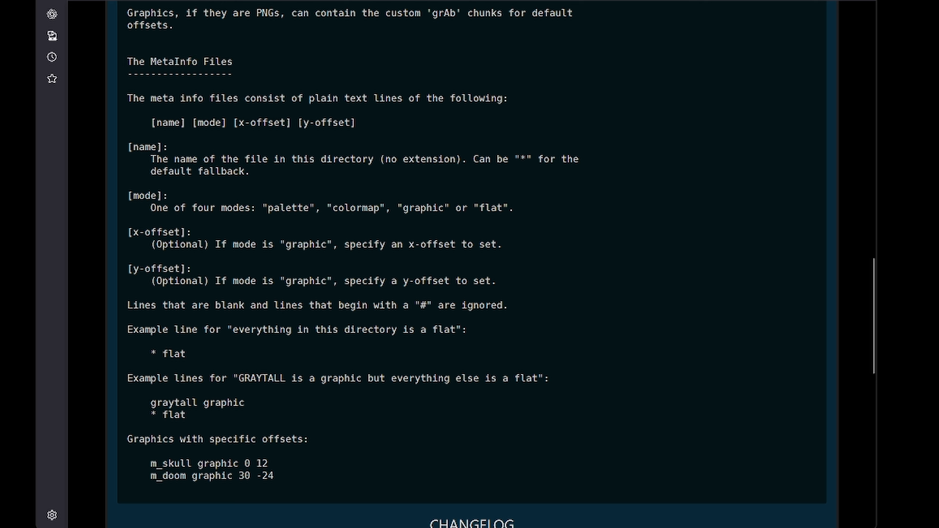
drag(238, 123, 359, 122)
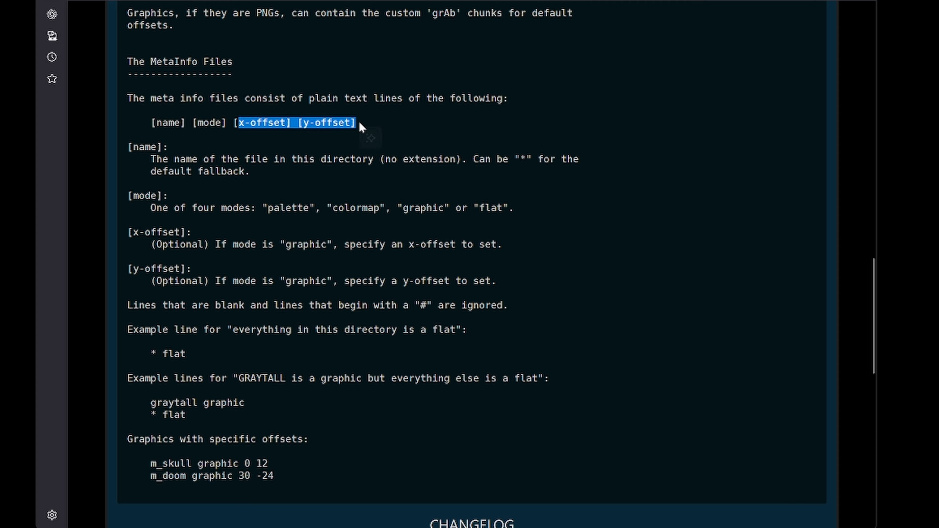
click(387, 142)
scroll(387, 139, up, 2)
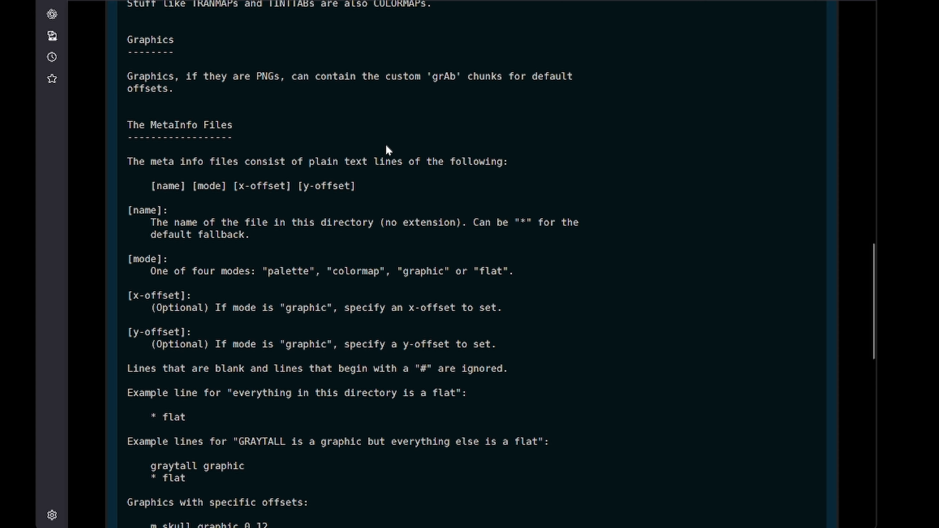
scroll(386, 149, down, 2)
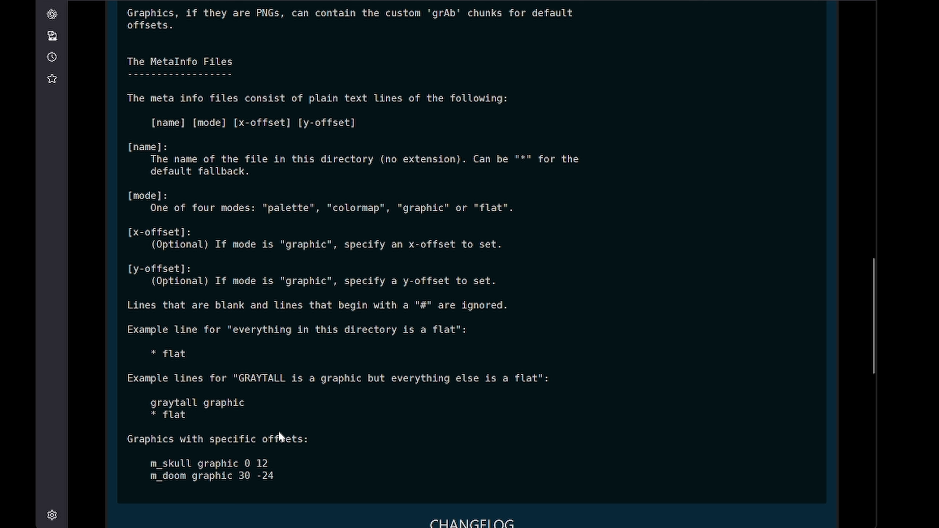
Step: Examine the "m_doom graphic 30 -24" example line, highlighting its name and offset values, and skim the help page again
drag(274, 475, 151, 476)
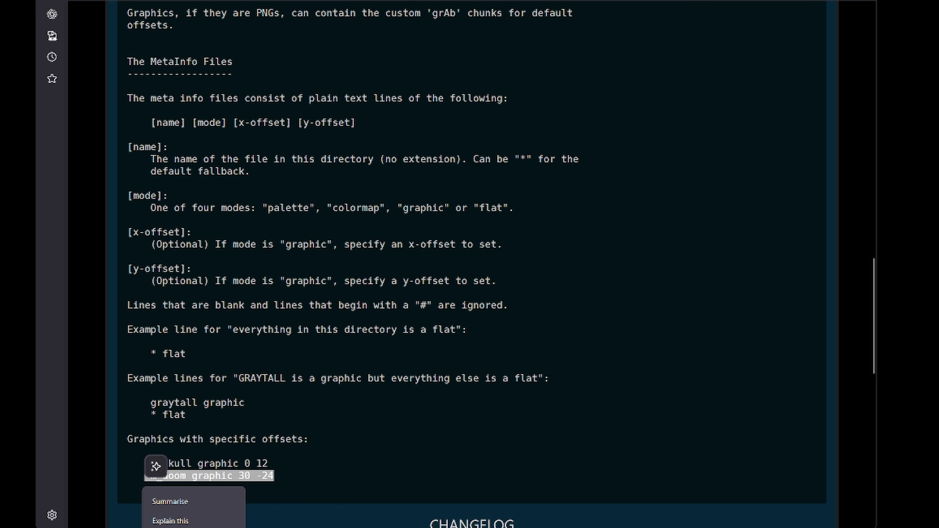
click(193, 496)
double_click(170, 475)
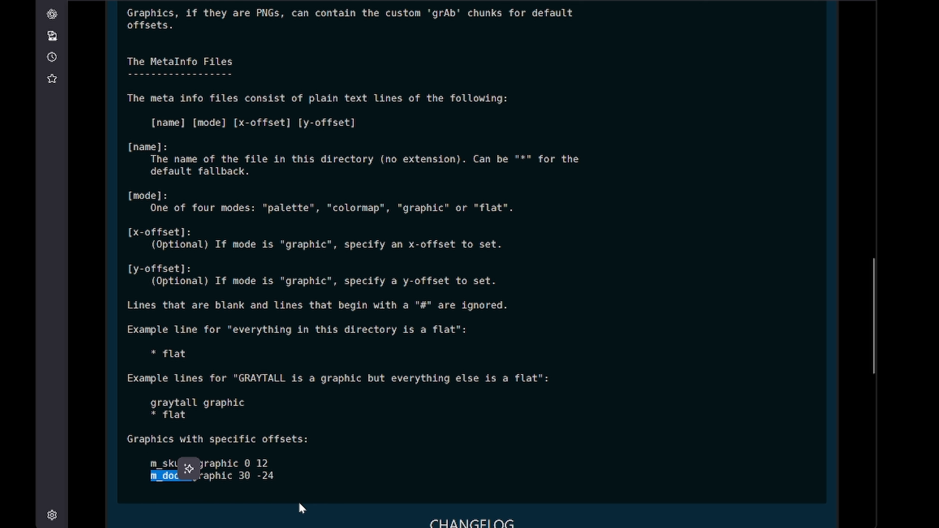
triple_click(429, 472)
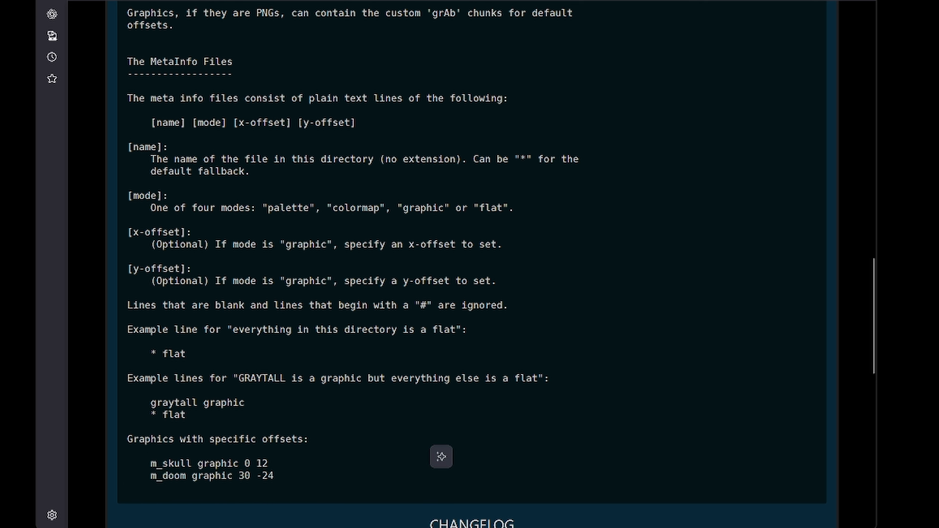
double_click(219, 489)
drag(244, 477, 268, 476)
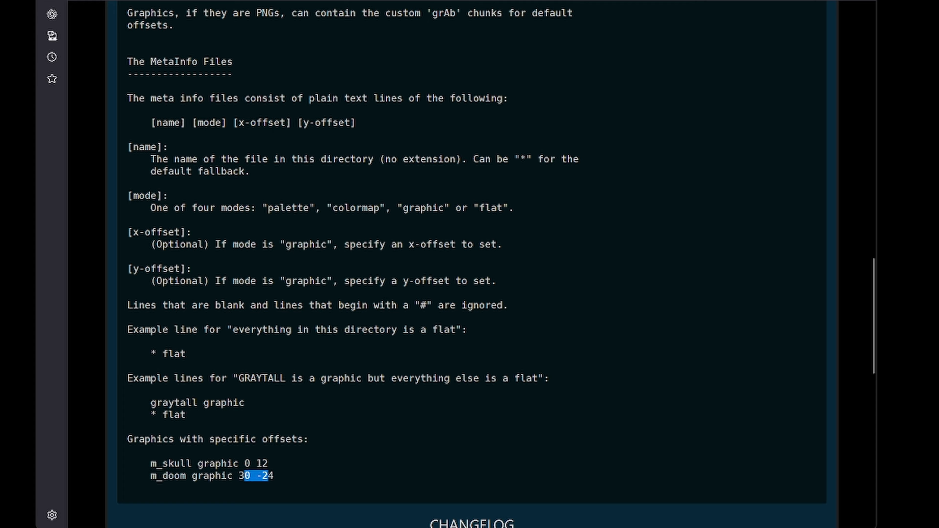
click(309, 484)
scroll(489, 293, up, 20)
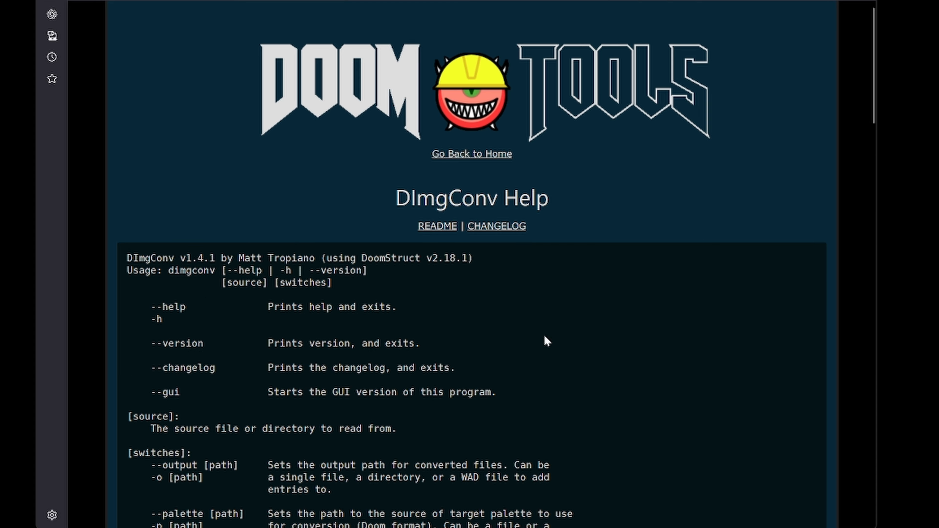
scroll(545, 334, down, 15)
Step: Switch to Total Commander, open the M_Doom folder inside _TextureDump, and select M_DOOM.png
key(alt+Tab)
key(Tab)
key(Tab)
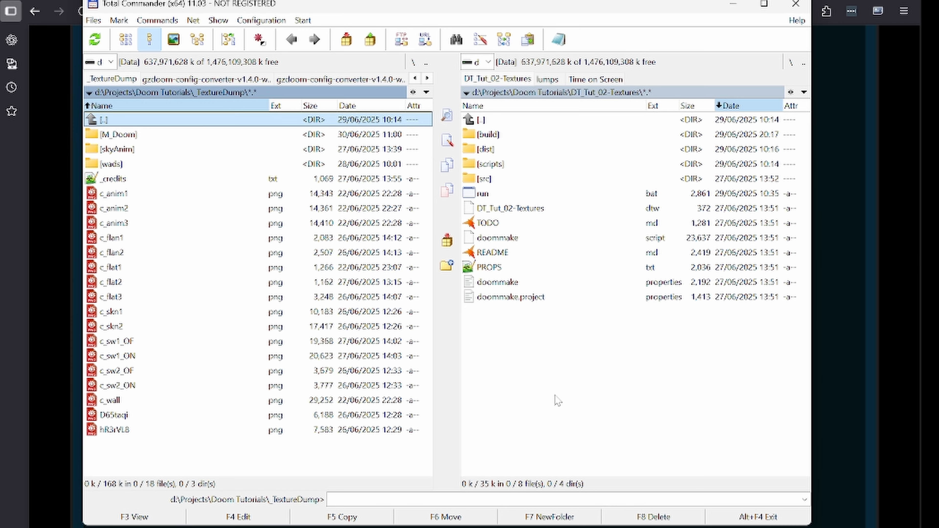
key(Down)
key(Return)
key(Down)
key(Down)
key(Down)
key(Up)
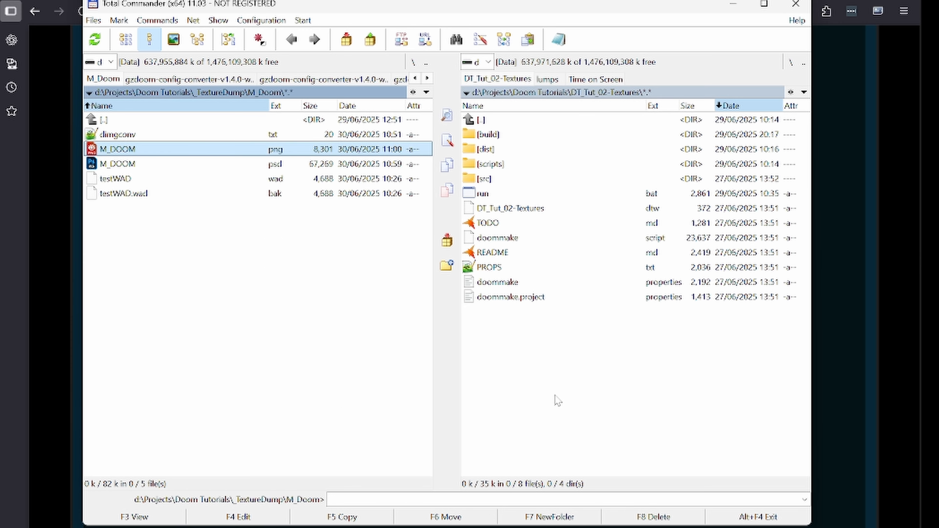
Step: Open M_DOOM.png in the image viewer, look at the graphic up close, and close it again
key(Return)
scroll(635, 375, up, 5)
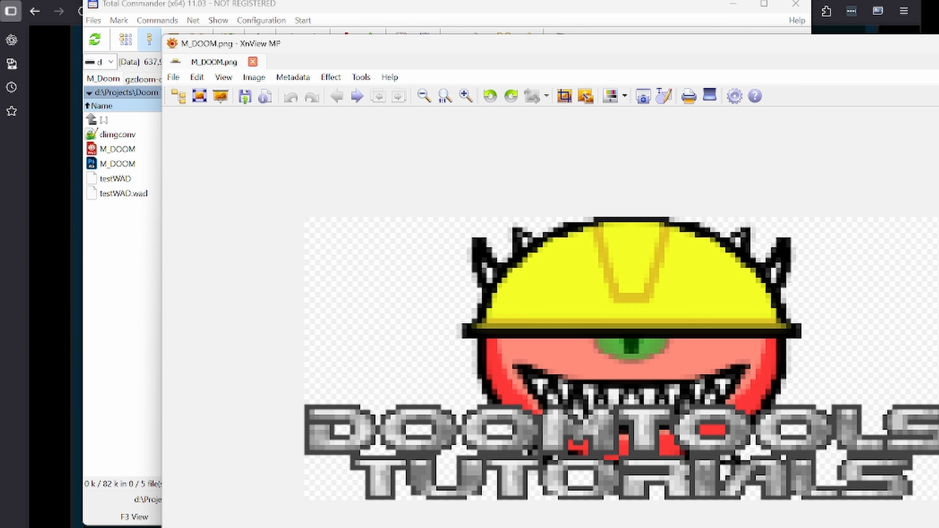
key(Escape)
Step: Open the src\convert folder of the DT_Tut_02-Textures project in the other file pane
key(Tab)
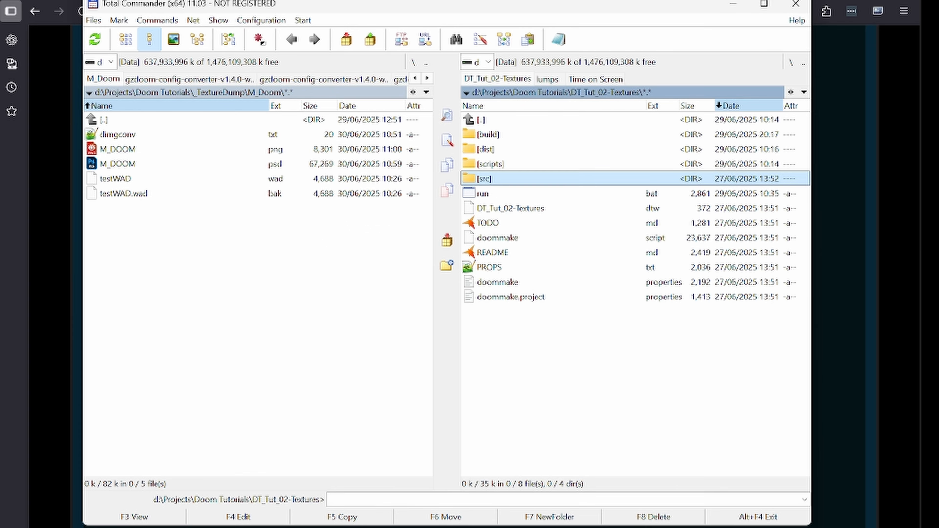
key(Return)
key(Down)
key(Down)
key(Down)
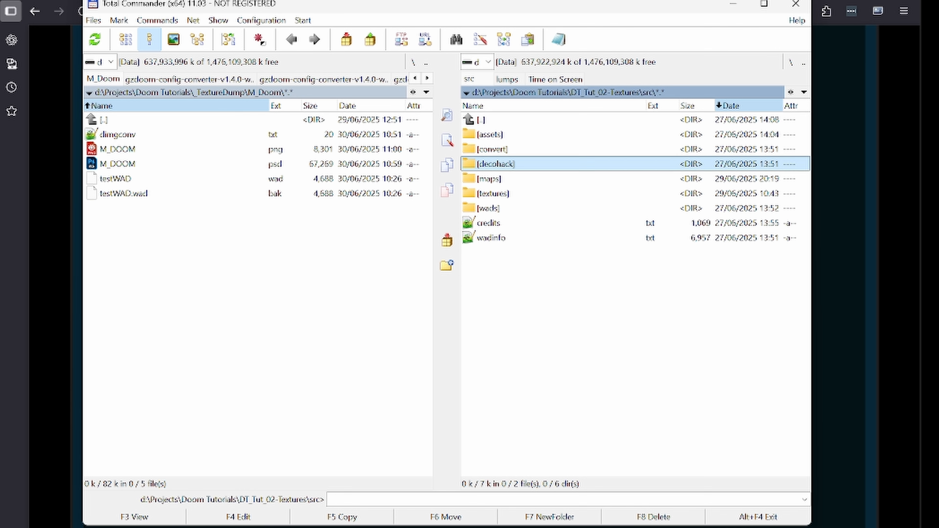
key(Down)
key(Up)
key(Up)
key(Return)
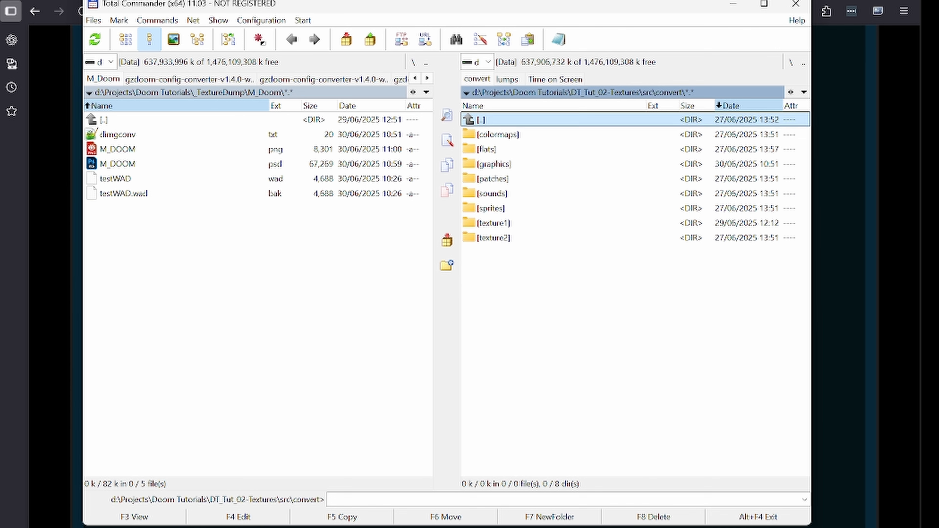
Step: Copy M_DOOM.png from the M_Doom folder into the project's src\convert\graphics folder
key(Down)
key(Down)
key(Down)
key(Return)
key(Tab)
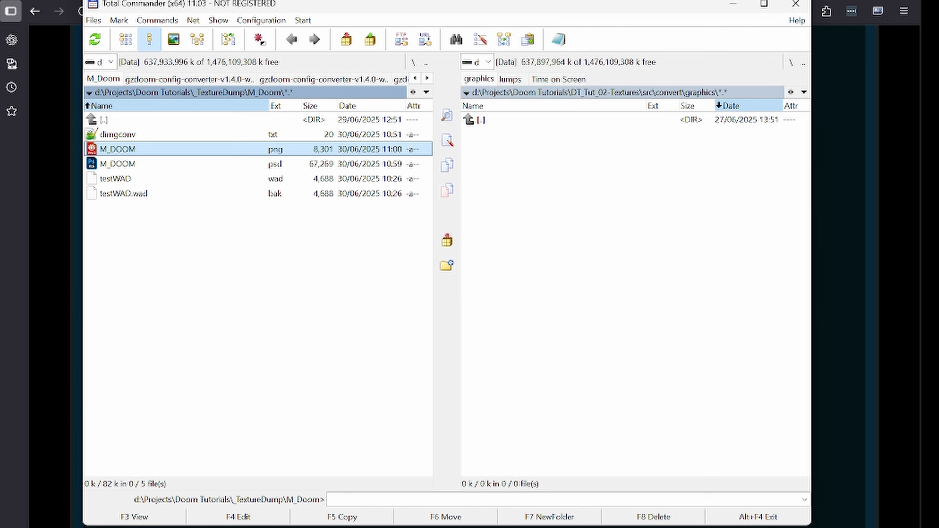
key(F5)
key(Return)
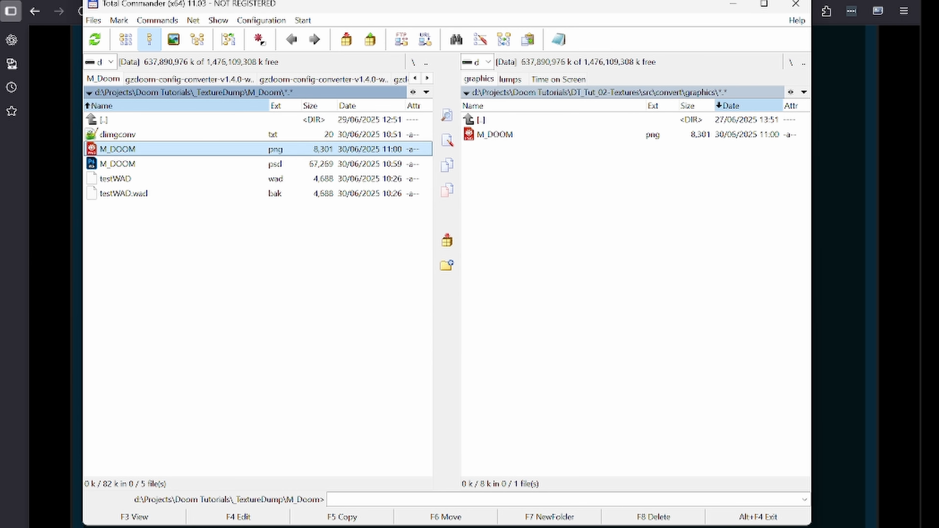
key(Tab)
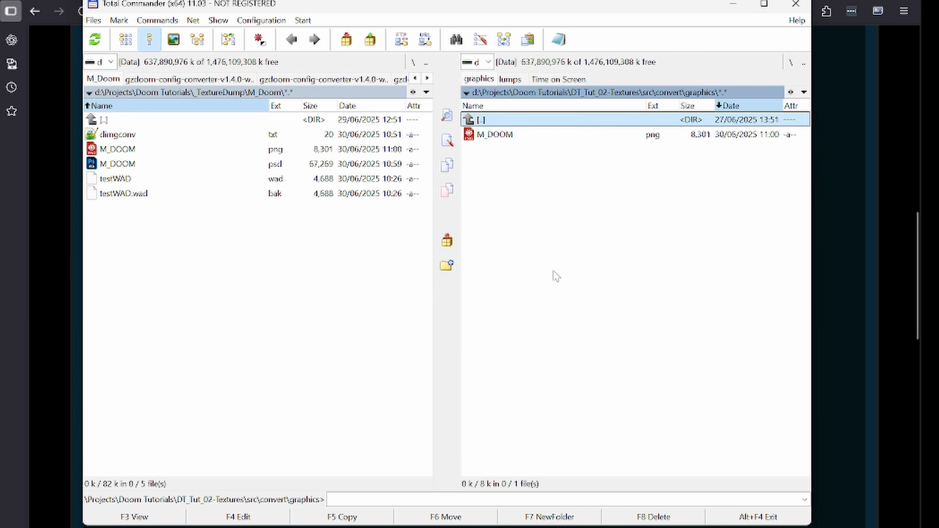
Step: Switch to the Command Prompt at the DT_Tut_02-Textures project and build it with doommake
key(alt+Tab)
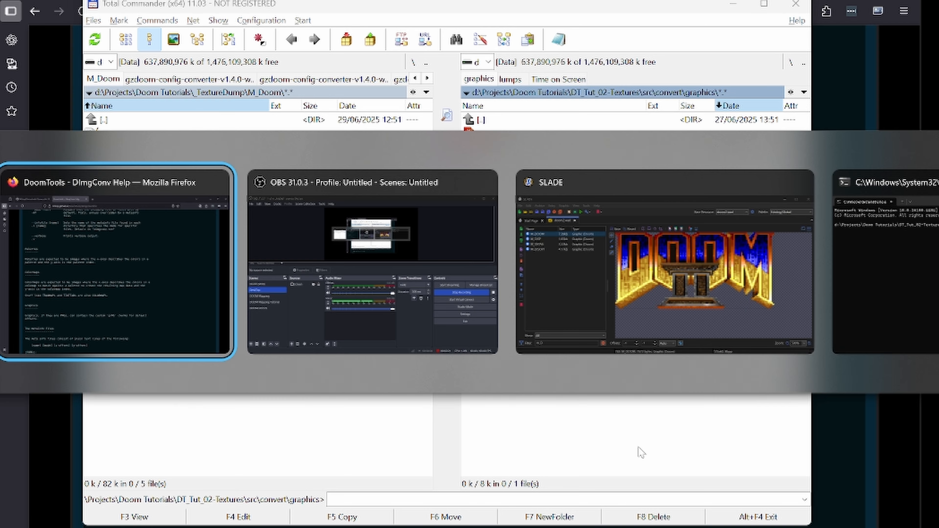
key(alt+Tab)
key(alt+Tab)
key(alt+Tab)
text(doo)
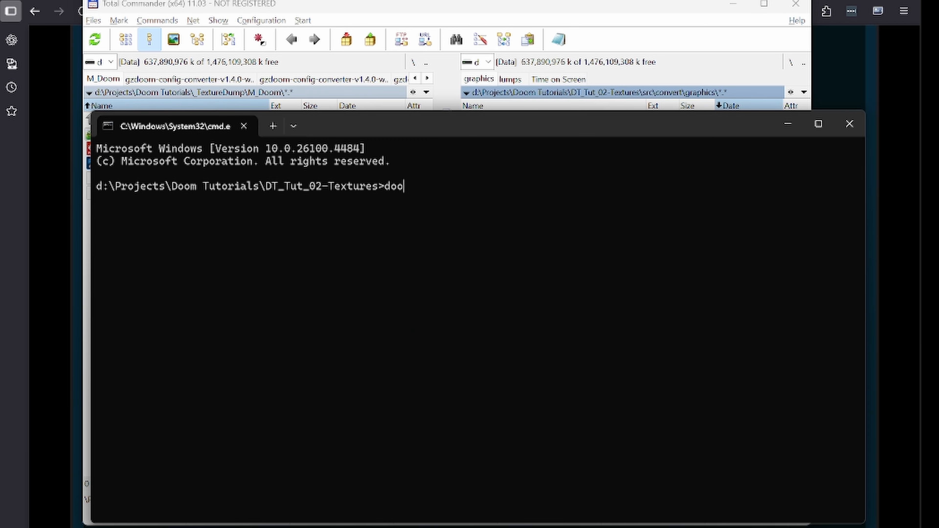
text(mmake)
key(Return)
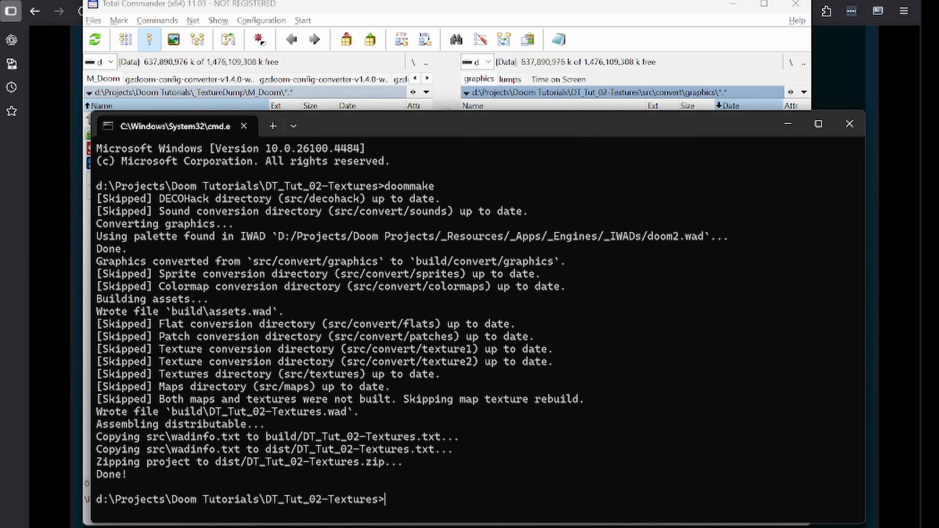
Step: Launch the built project in the game with the command "run -nosound -menu"
text(run -nosound -)
key(BackSpace)
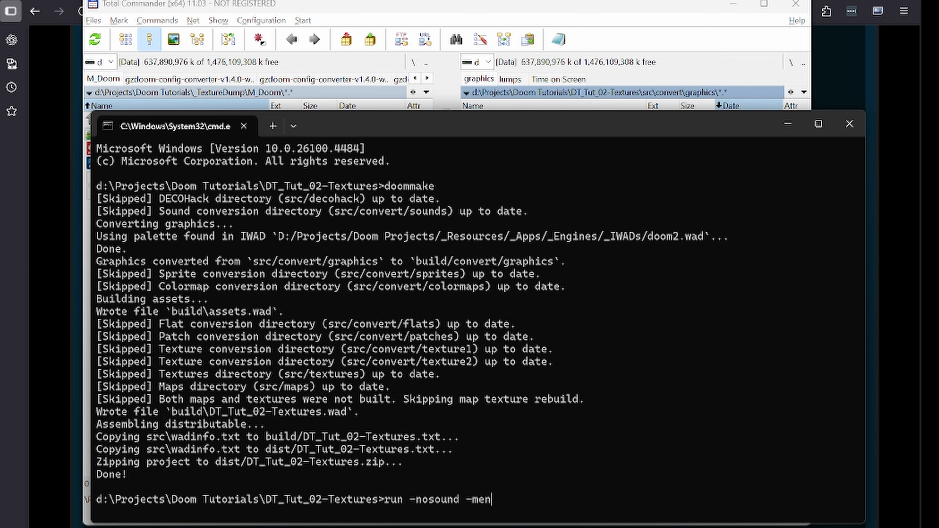
text(u)
key(Return)
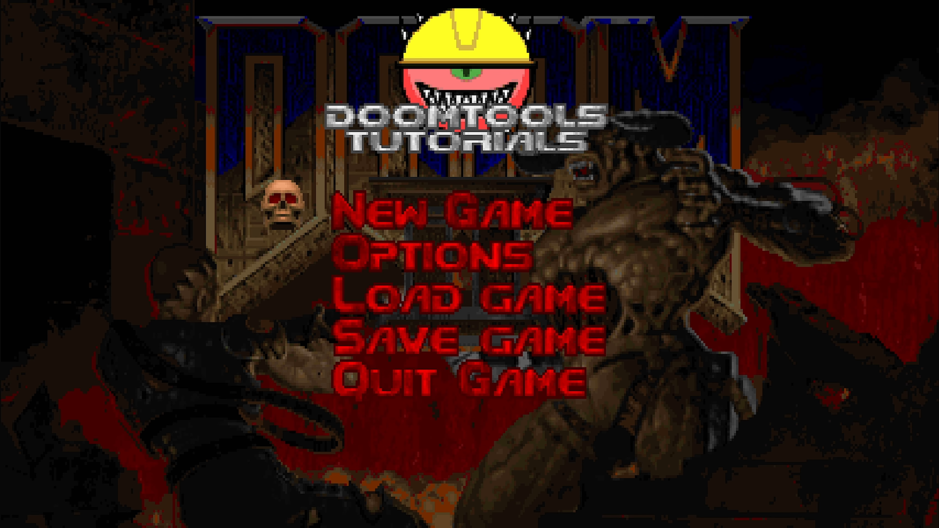
Step: Check the custom title graphic on the game's main menu and quit the game
key(Escape)
key(Escape)
key(Up)
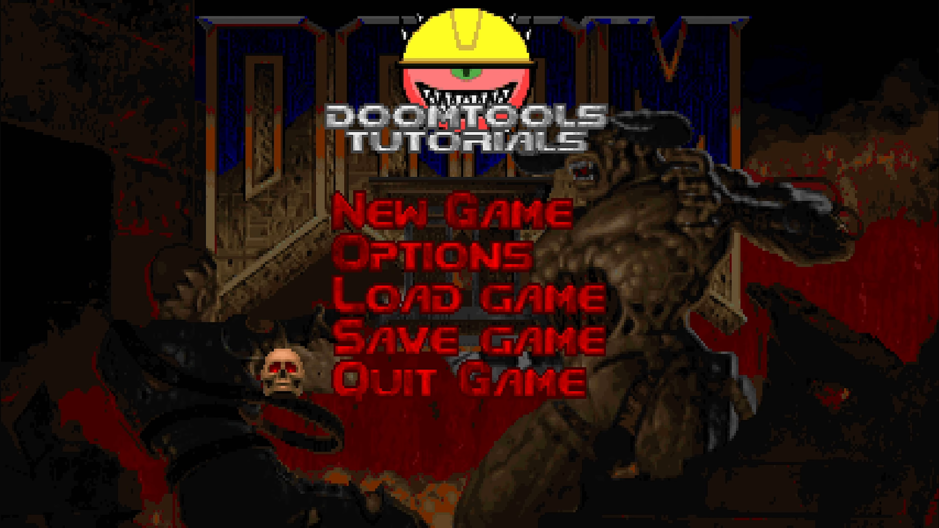
key(Return)
Step: In Total Commander, create a text file named dimgconv.txt in the project's graphics folder and open it for editing
key(alt+Tab)
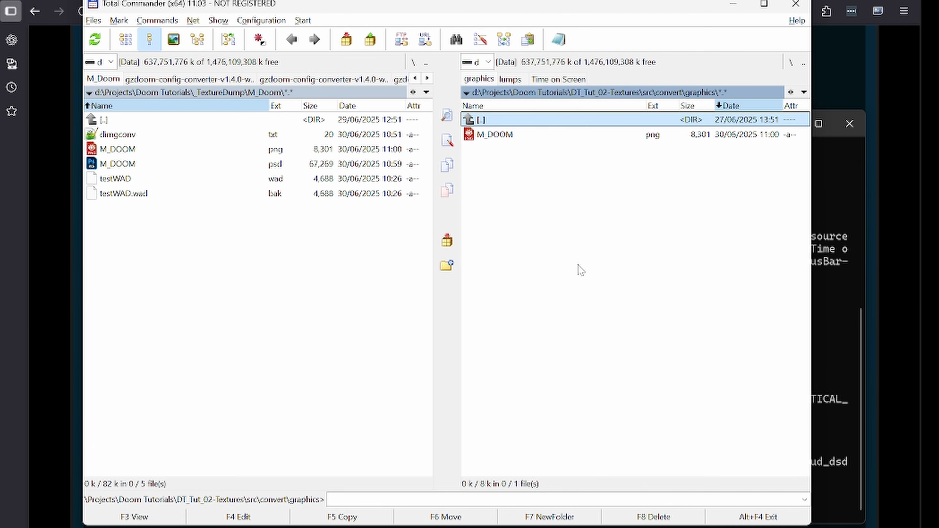
right_click(578, 265)
click(806, 527)
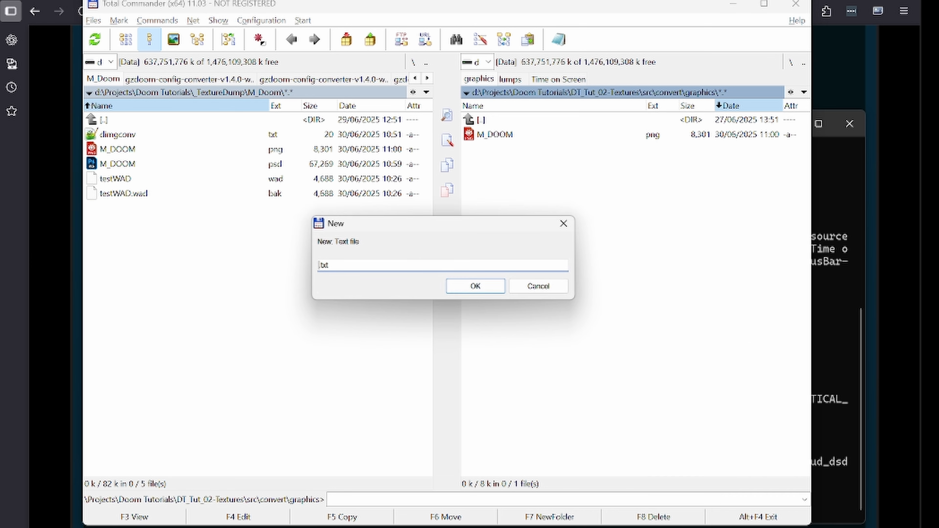
text(d)
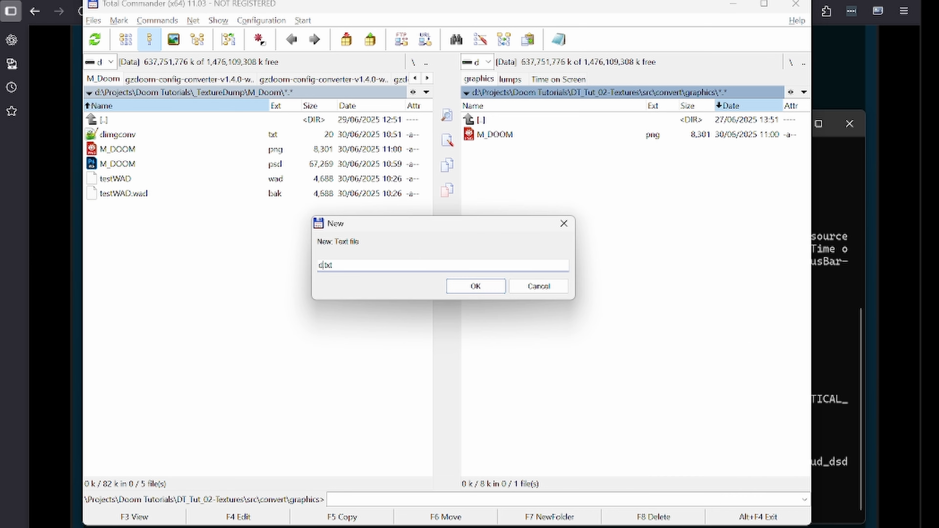
text(imgconv)
key(Return)
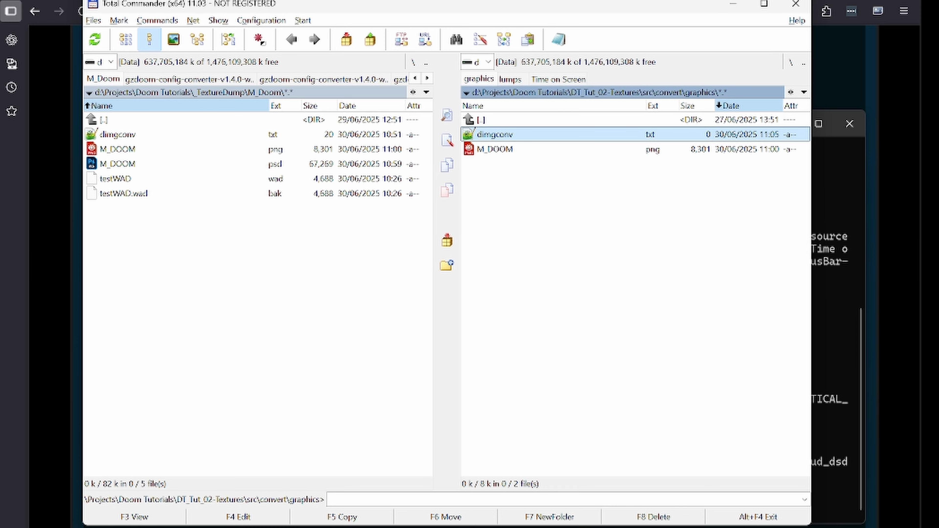
key(F4)
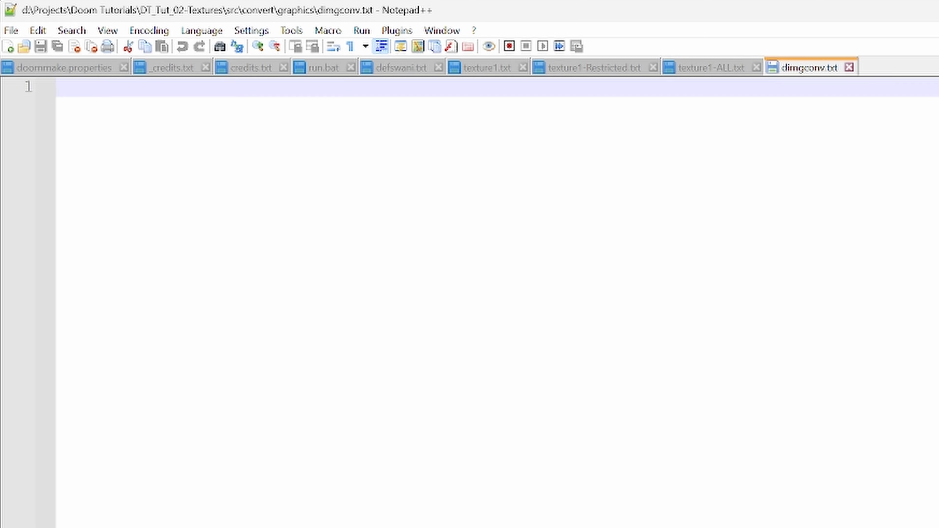
Step: Switch to the DImgConv help page in Firefox and copy the example line "m_doom graphic 30 -24"
key(alt+Tab)
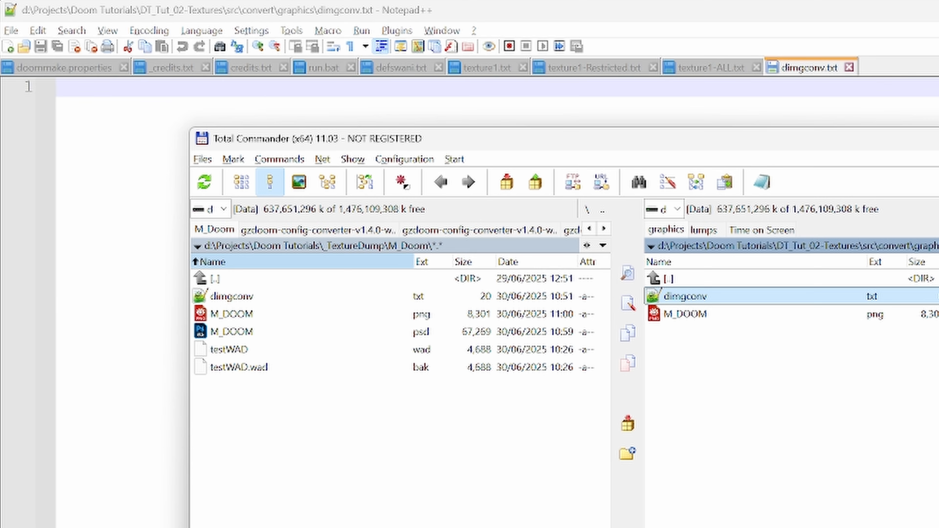
key(alt+Tab)
key(alt+Tab)
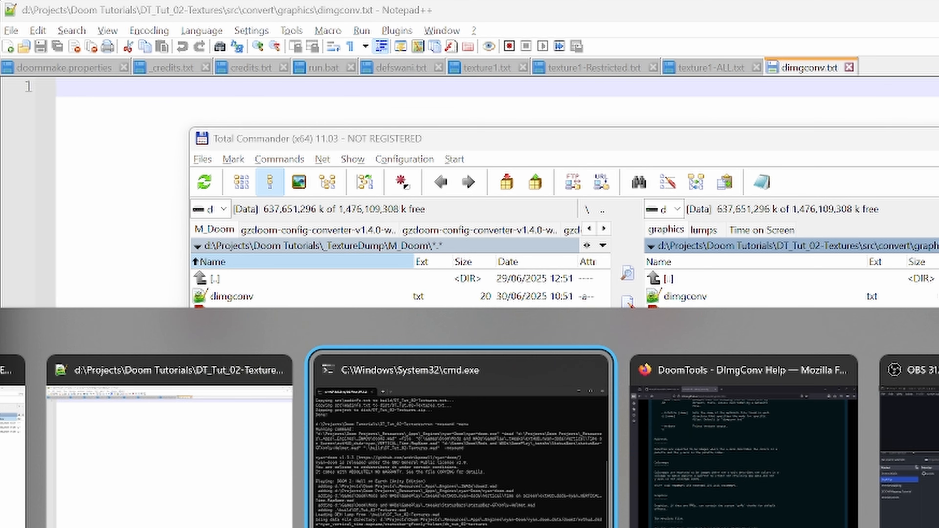
key(alt+Tab)
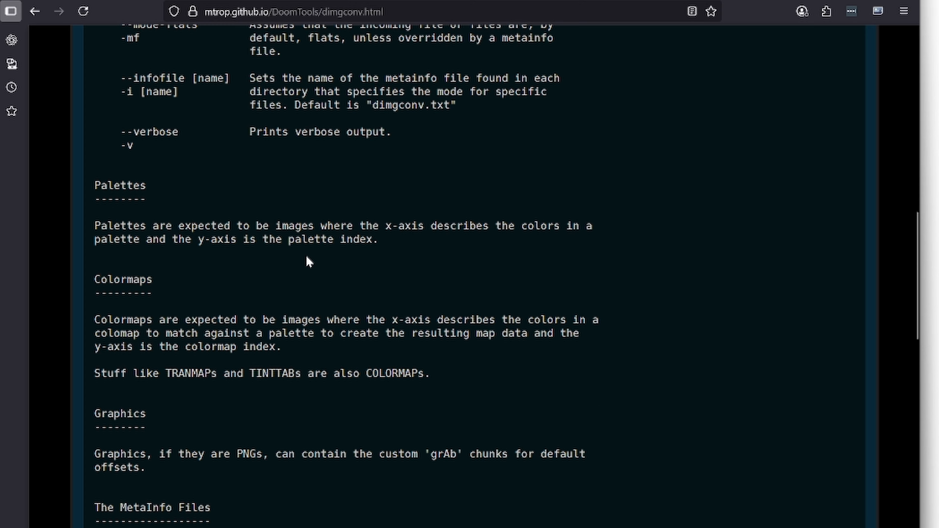
scroll(307, 260, up, 2)
scroll(309, 259, down, 6)
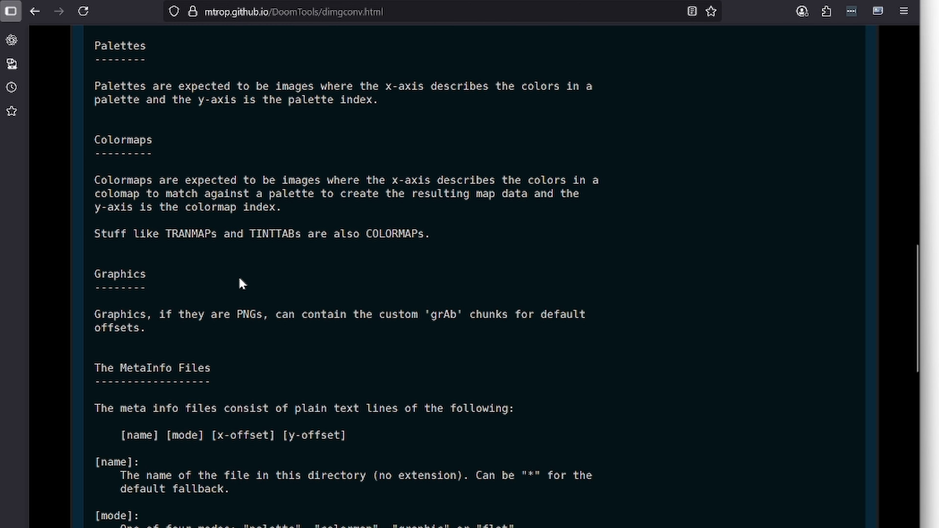
scroll(242, 275, down, 12)
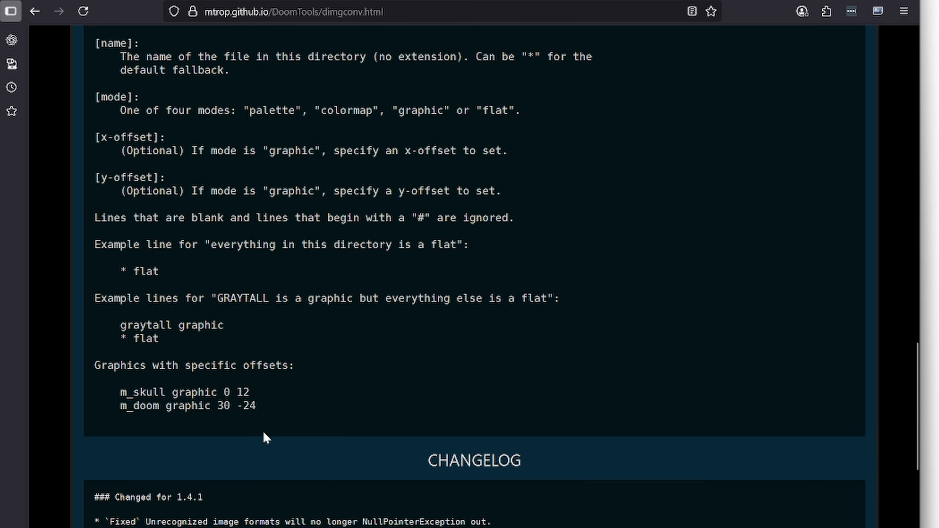
drag(256, 406, 120, 405)
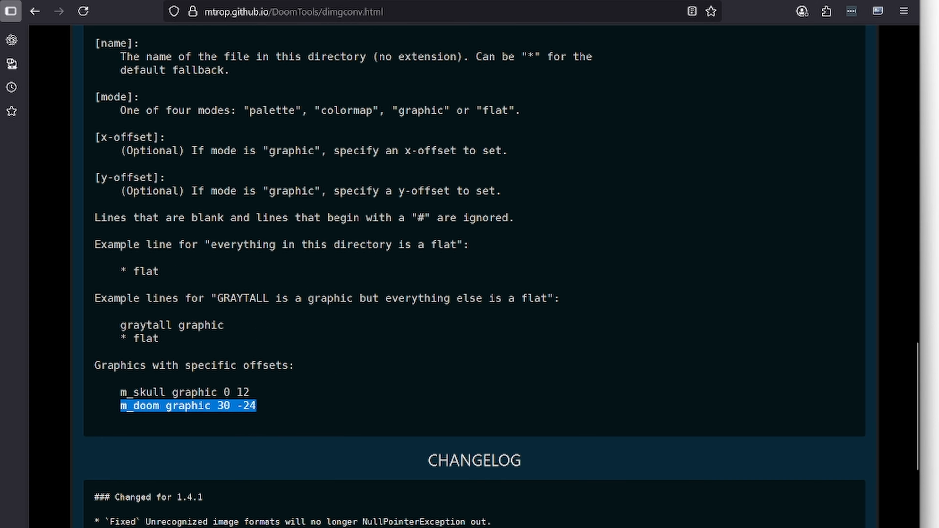
right_click(133, 412)
click(159, 421)
Step: Paste the copied line into dimgconv.txt in Notepad++, change its name to M_DOOM, and save the file
key(alt+Tab)
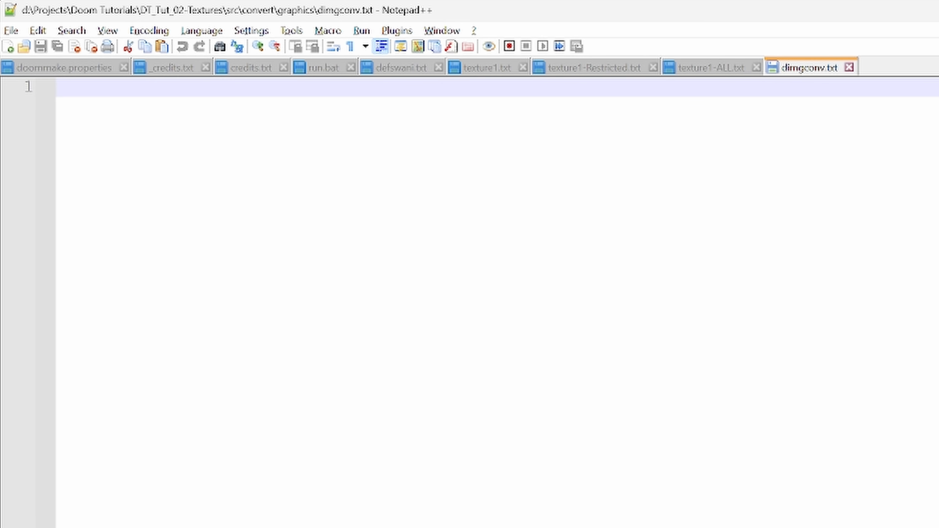
key(ctrl+v)
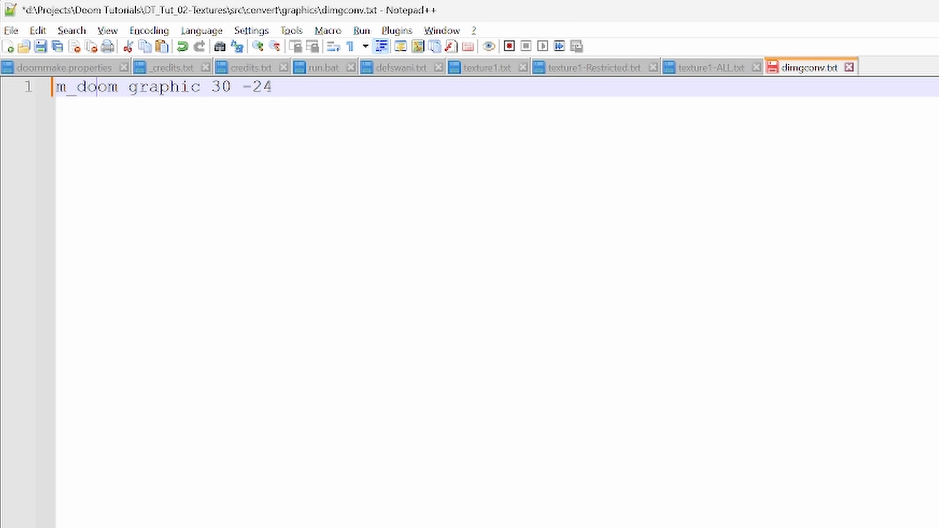
double_click(97, 86)
text(M_DOOM)
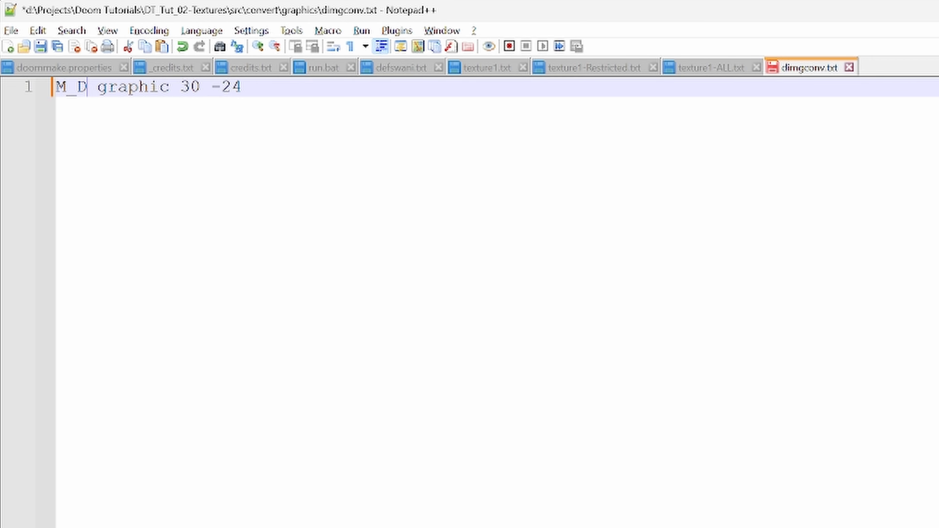
key(Right)
key(Right)
key(Right)
key(Right)
key(Right)
key(Right)
key(Right)
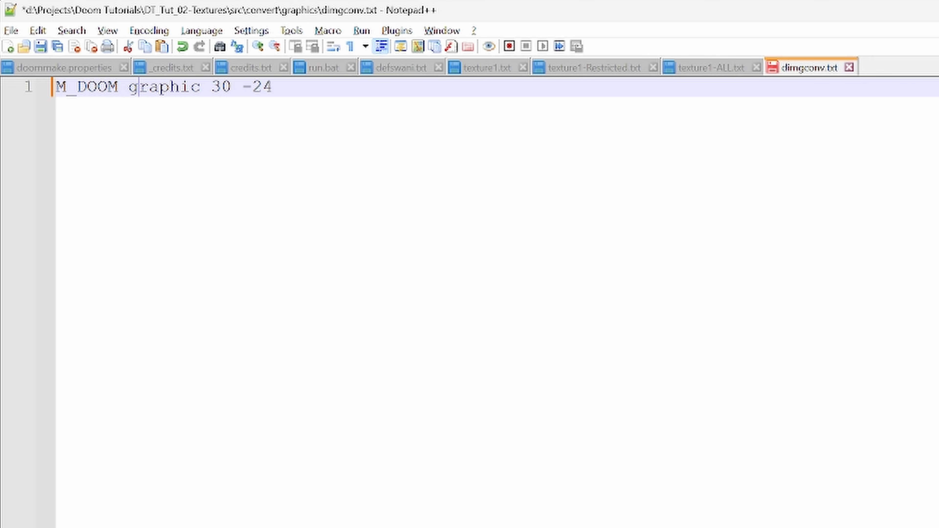
key(Right)
key(Right)
key(ctrl+s)
Step: Switch to the Command Prompt and rebuild the project by running doommake twice
key(alt+Tab)
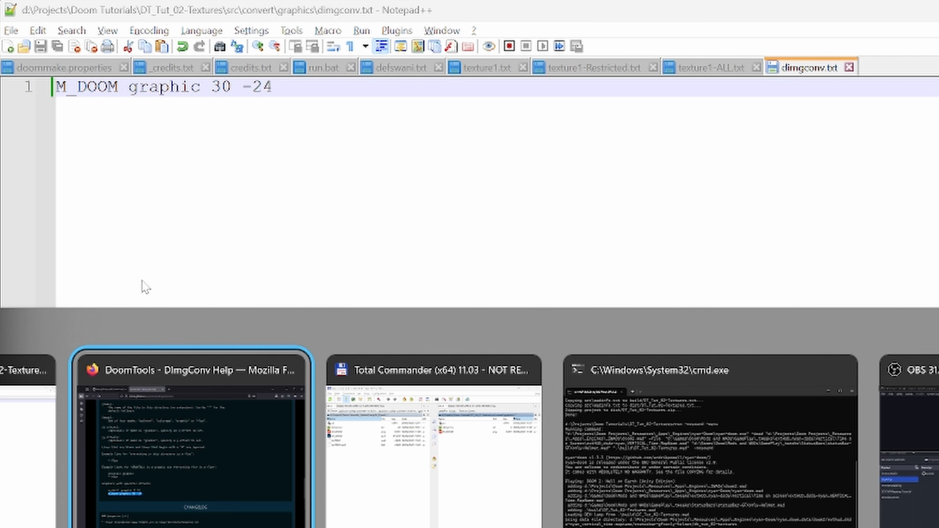
key(alt+Tab)
key(alt+Tab)
key(Up)
key(Up)
key(Return)
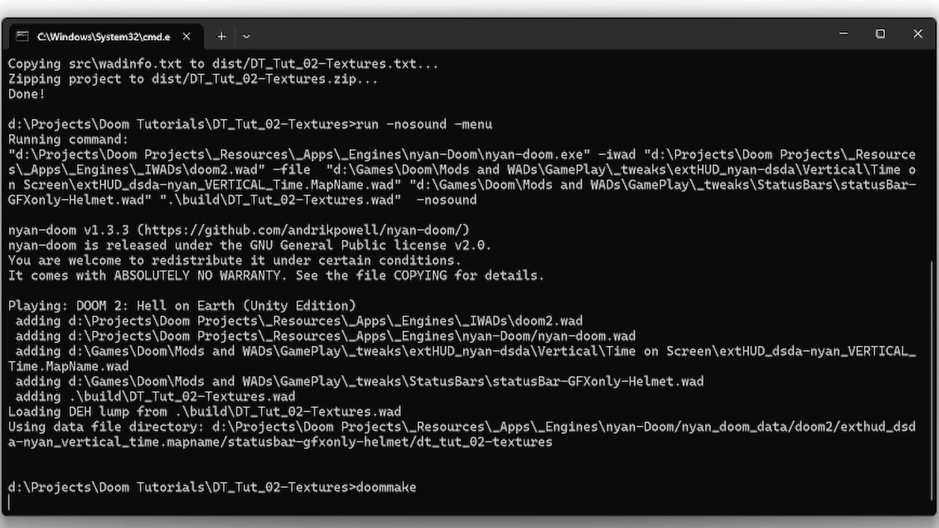
Step: Relaunch the rebuilt project using the earlier "run -nosound -menu" command
key(Up)
key(Up)
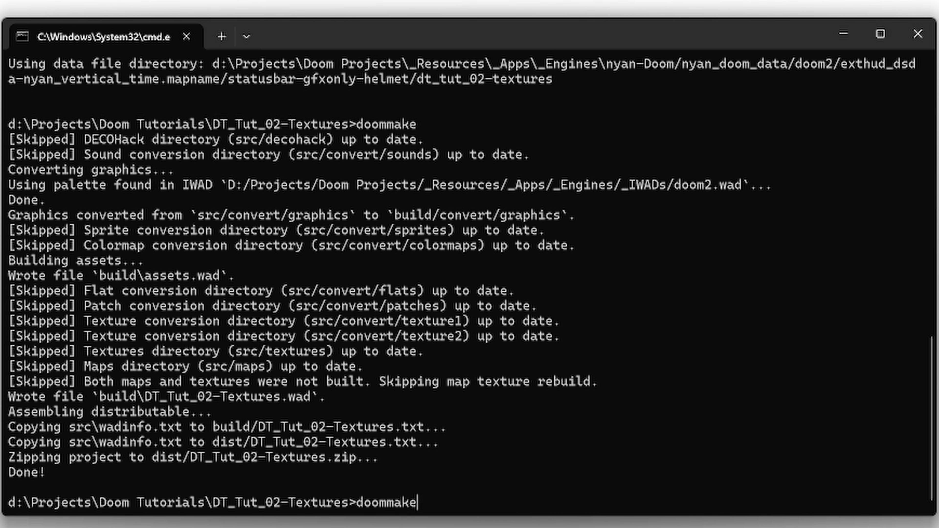
key(Return)
key(Up)
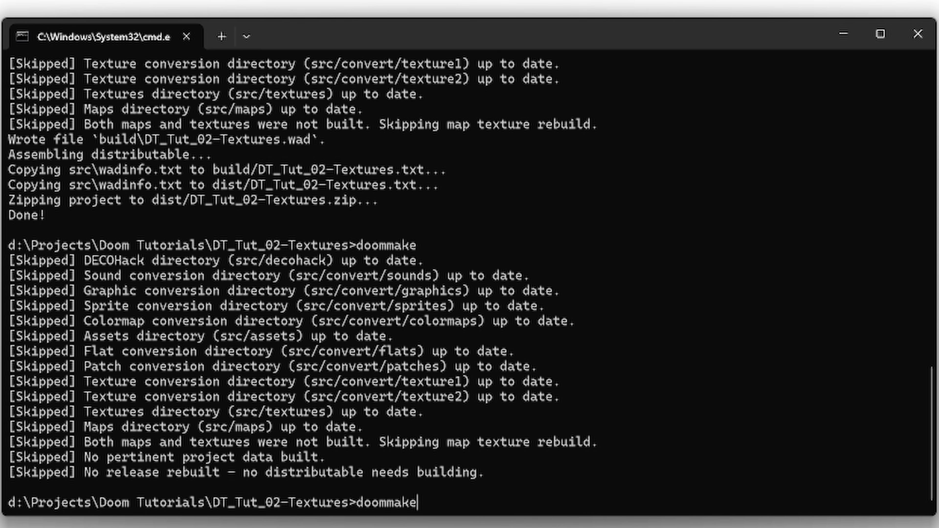
key(Up)
key(Return)
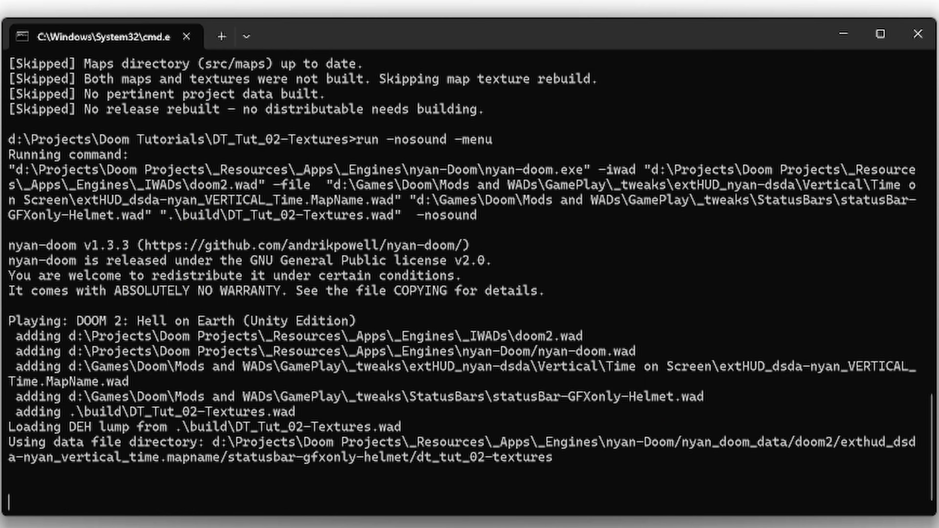
Step: Switch to dimgconv.txt in Notepad++, change the M_DOOM graphic's offsets to 10 and -15, and save the file
key(alt+Tab)
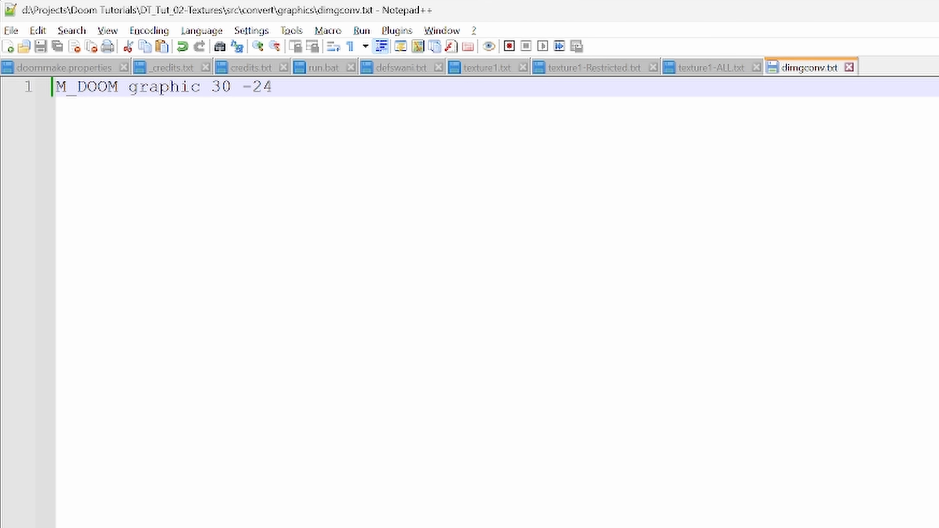
key(Right)
key(Right)
key(Right)
key(Right)
key(Right)
key(Right)
key(BackSpace)
key(BackSpace)
text(15)
key(Left)
key(Left)
key(Left)
key(Left)
key(BackSpace)
key(BackSpace)
text(10)
key(ctrl+s)
Step: Switch to the Command Prompt, rebuild the project with doommake, and test it with "run -nosound -menu"
key(alt+Tab)
key(Up)
key(Up)
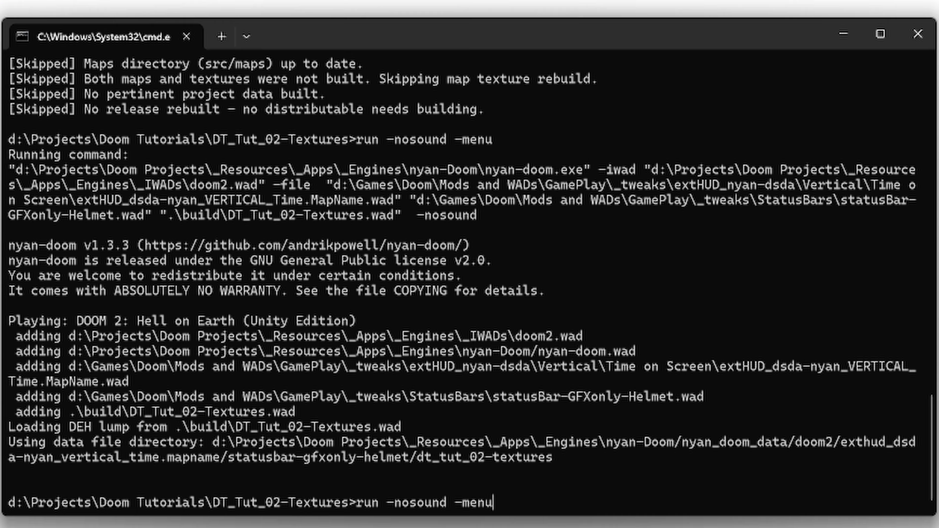
key(Return)
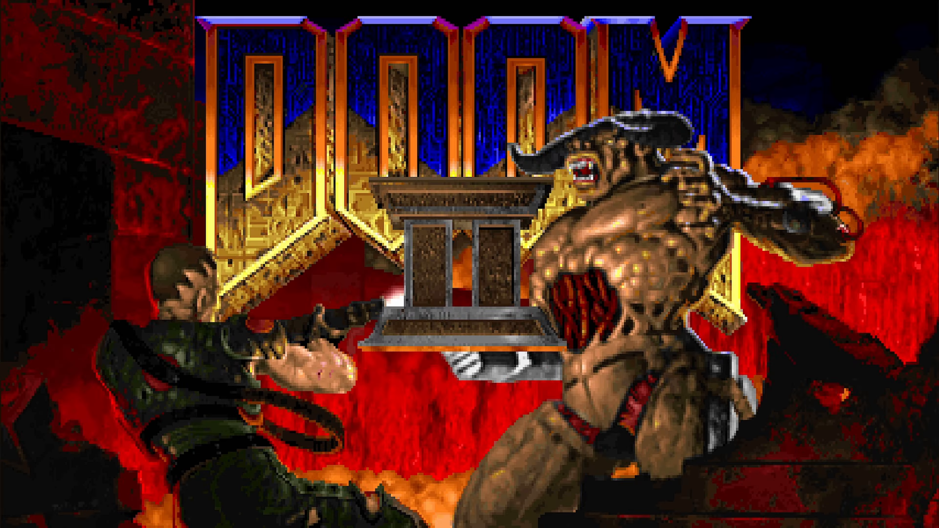
key(Escape)
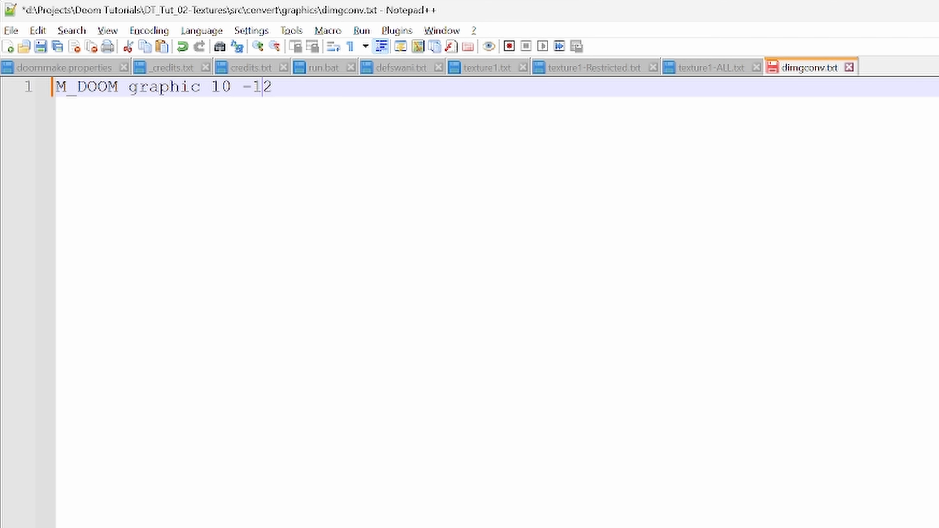
Step: Return to dimgconv.txt in Notepad++, set the first M_DOOM offset to 8, and save the file
key(Left)
key(Left)
key(Left)
key(BackSpace)
key(BackSpace)
text(8)
key(ctrl+s)
Step: Rerun doommake in the Command Prompt and relaunch the game with "run -nosound -menu" to check the adjusted graphic
key(alt+Tab)
key(Up)
key(Up)
key(Return)
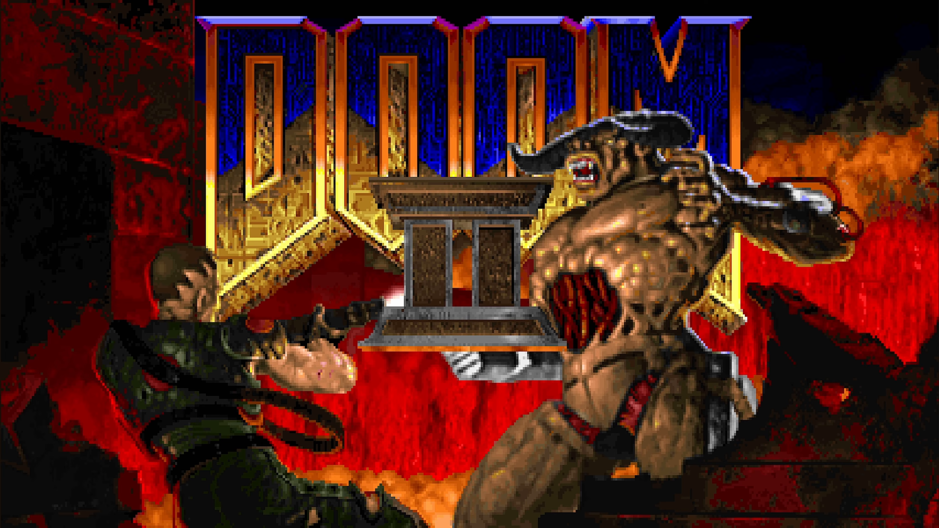
key(Escape)
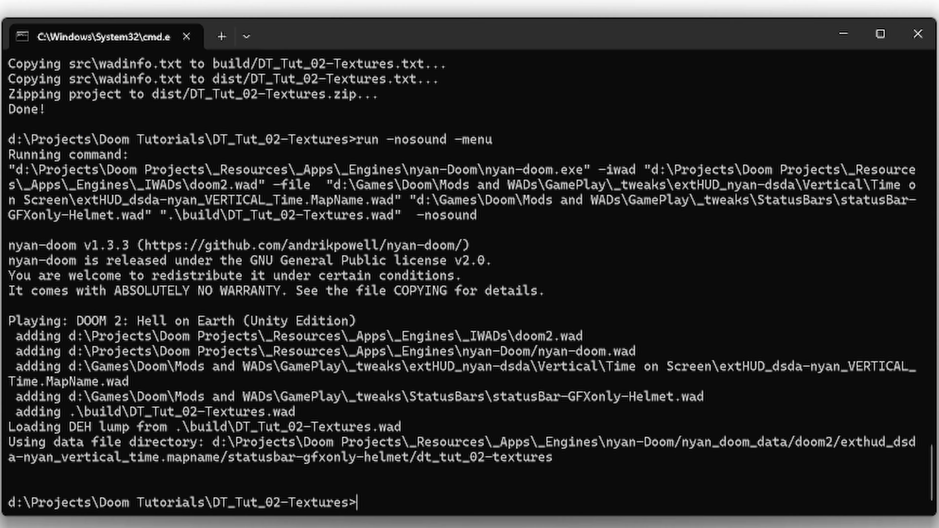
Step: Set the first M_DOOM offset to 5 in dimgconv.txt and test the rebuilt project in the game menu
key(alt+Tab)
key(BackSpace)
text(5 -12)
key(super)
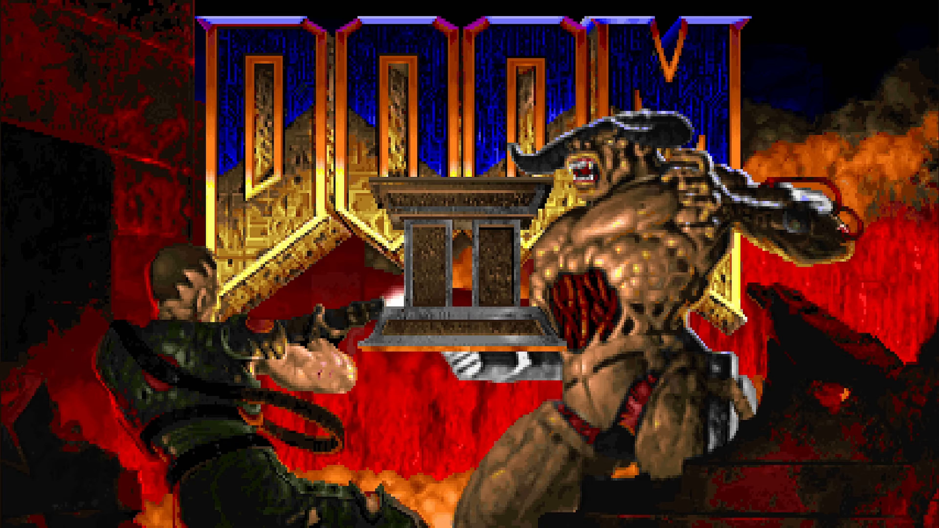
key(Escape)
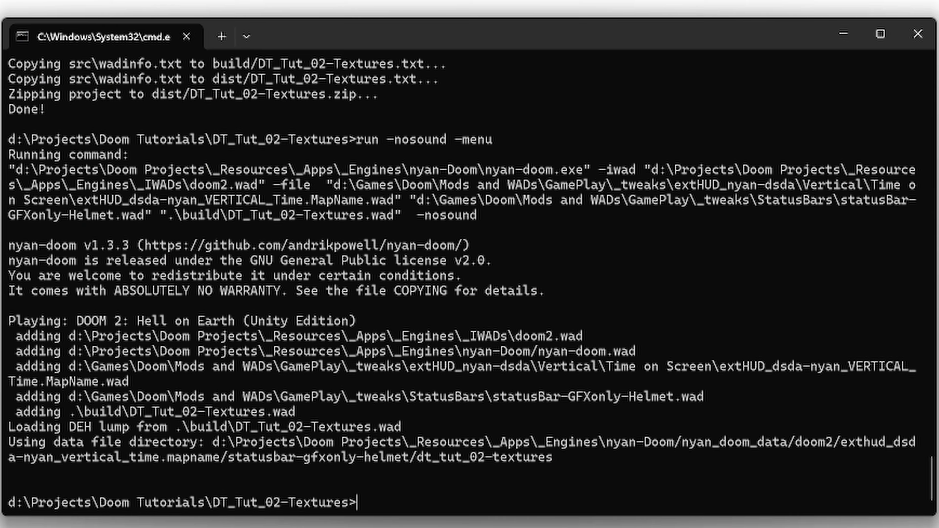
Step: Change the M_DOOM offsets in dimgconv.txt to 4 and -13 and rebuild the project with doommake
key(alt+Tab)
key(BackSpace)
text(3)
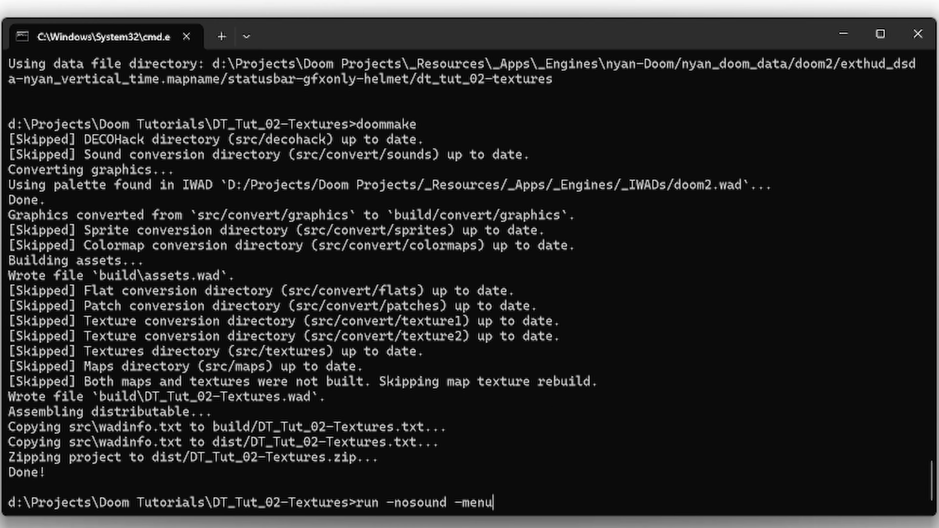
Step: Launch the rebuilt project with "run -nosound -menu", check the title graphic's placement in the main menu, and quit the game
key(Return)
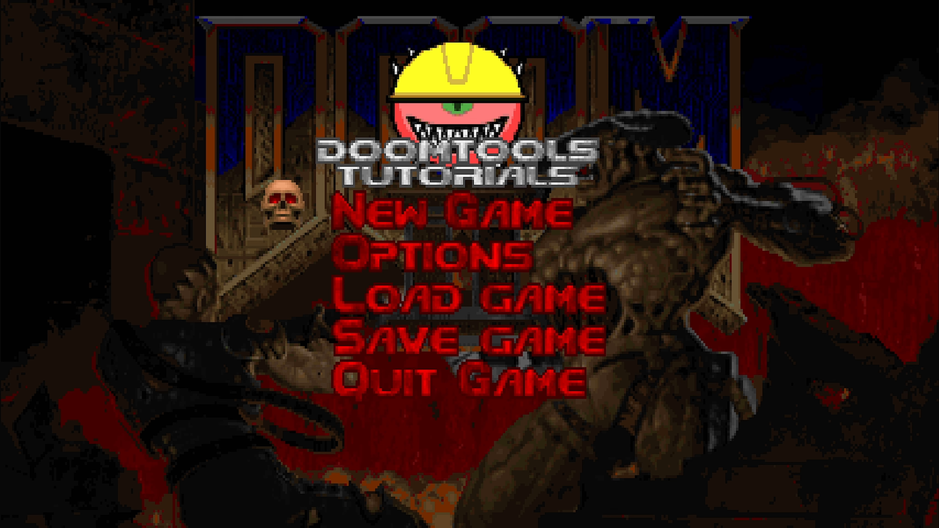
key(Escape)
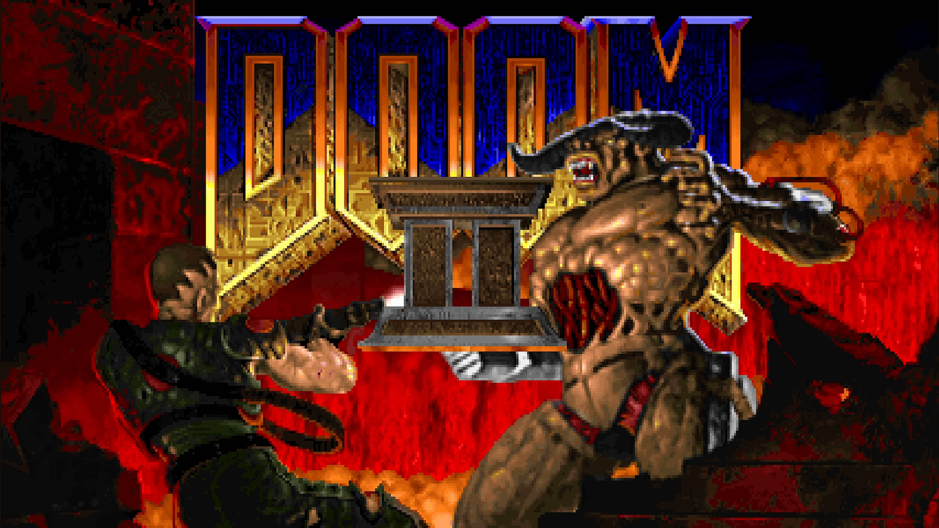
key(Escape)
key(Up)
key(Return)
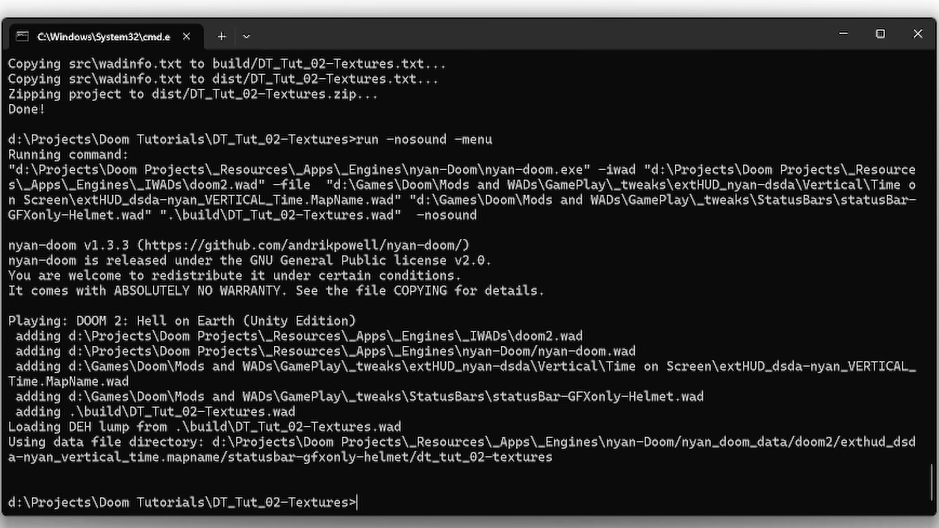
Step: Switch to Total Commander, open dimgconv.txt from src\convert\graphics for editing, and select the M_DOOM name in its line
key(alt+Tab)
key(alt+Tab)
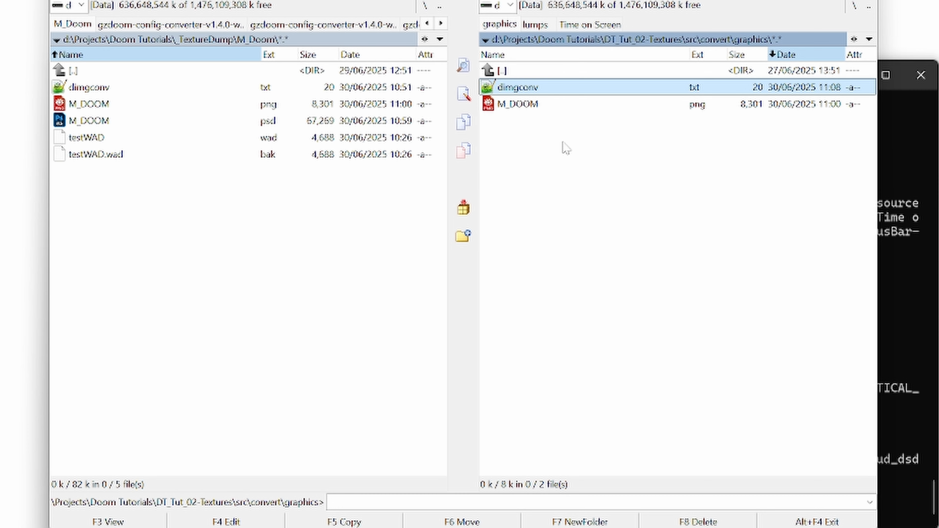
key(F4)
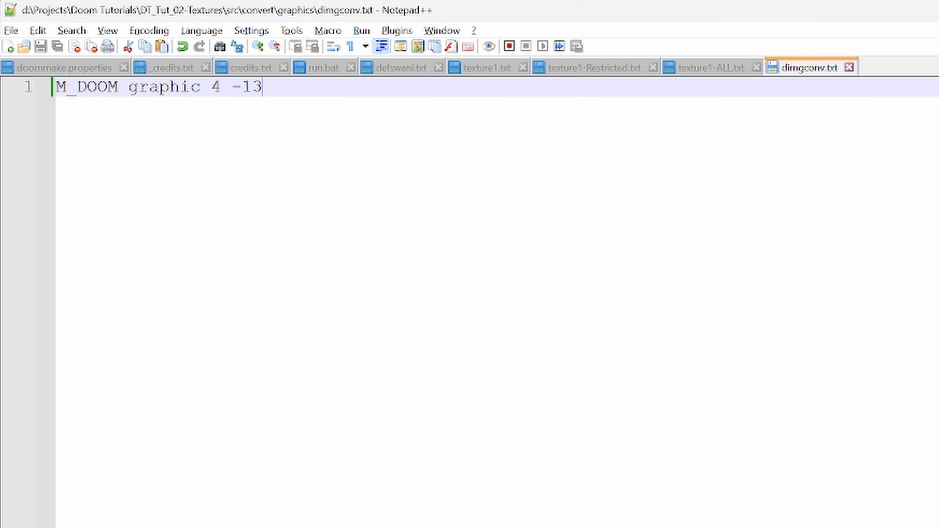
double_click(87, 86)
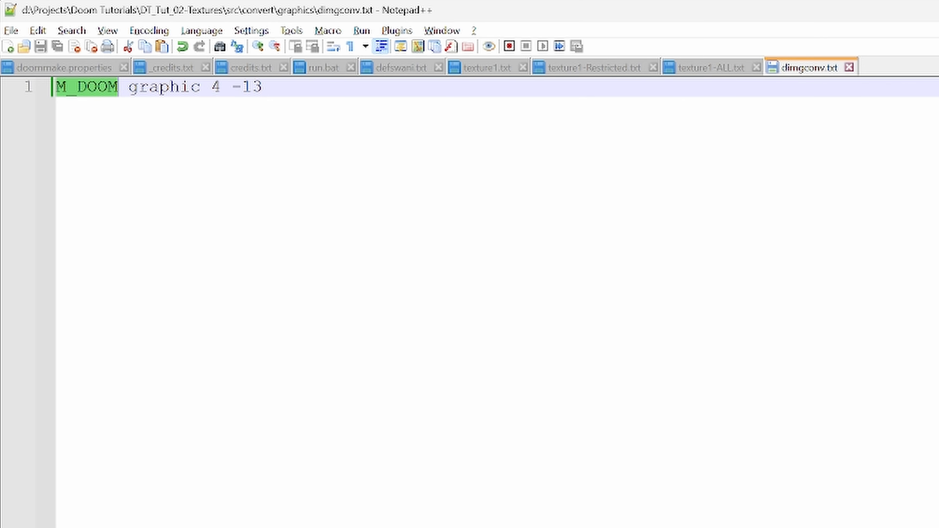
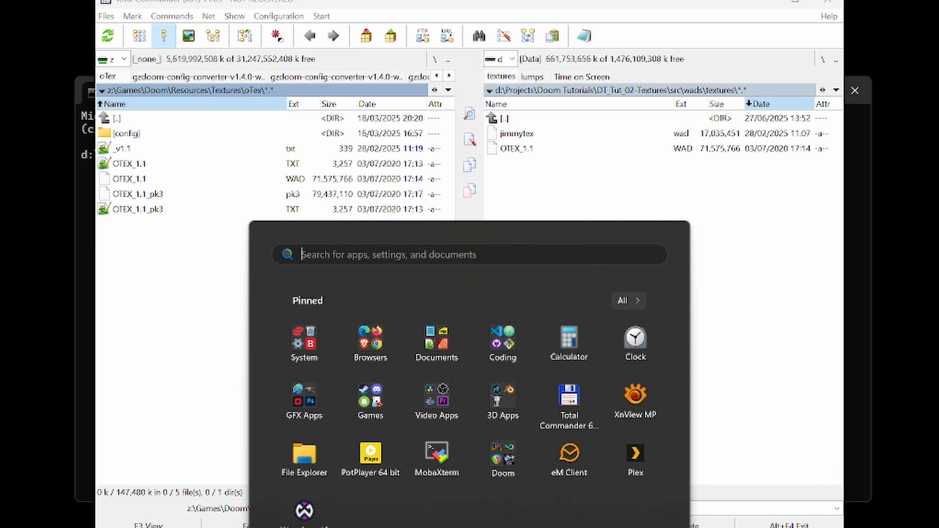
Step: Switch to Ultimate Doom Builder and open the recent MAP01.wad using the MBF21: Doom 2 (Doom format) configuration
click(494, 455)
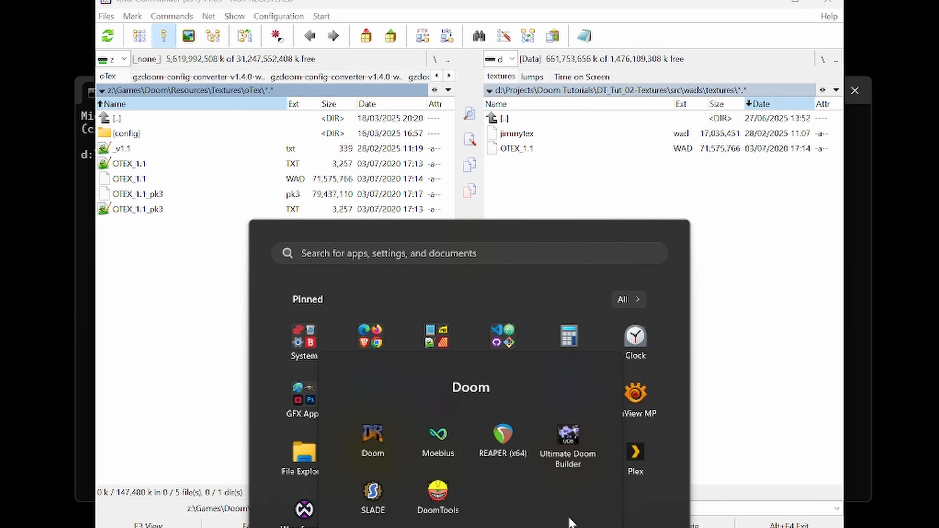
click(570, 437)
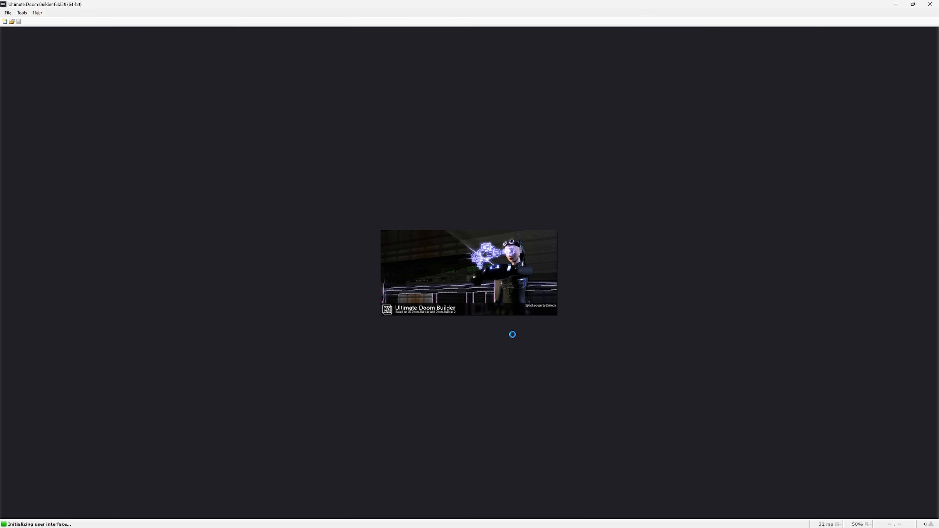
click(6, 13)
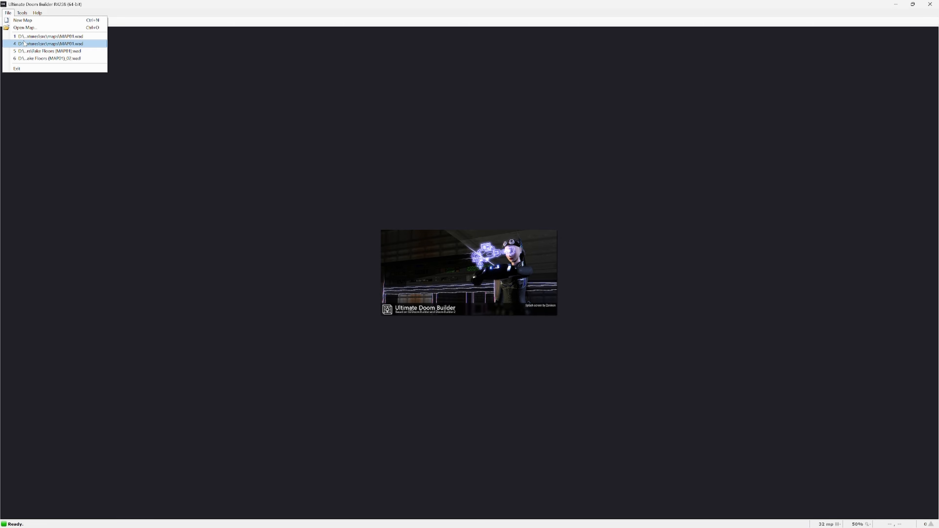
click(25, 38)
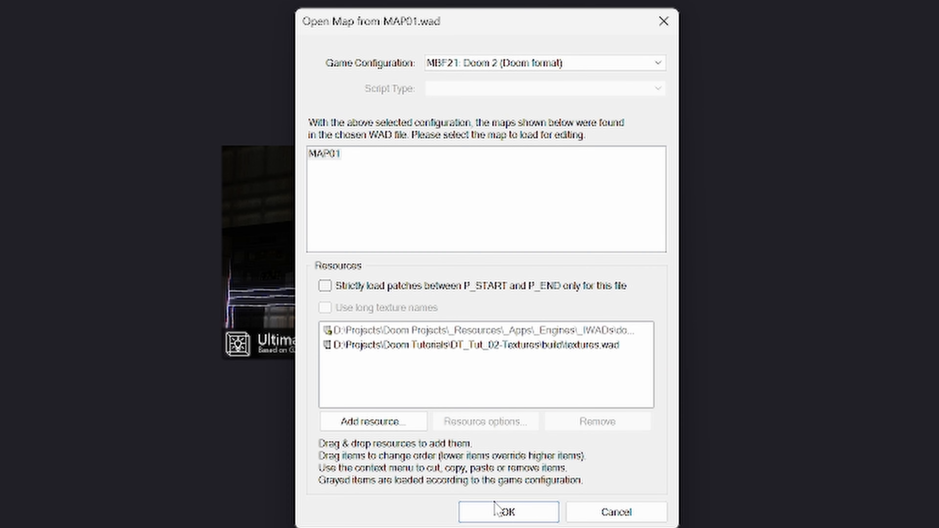
click(496, 510)
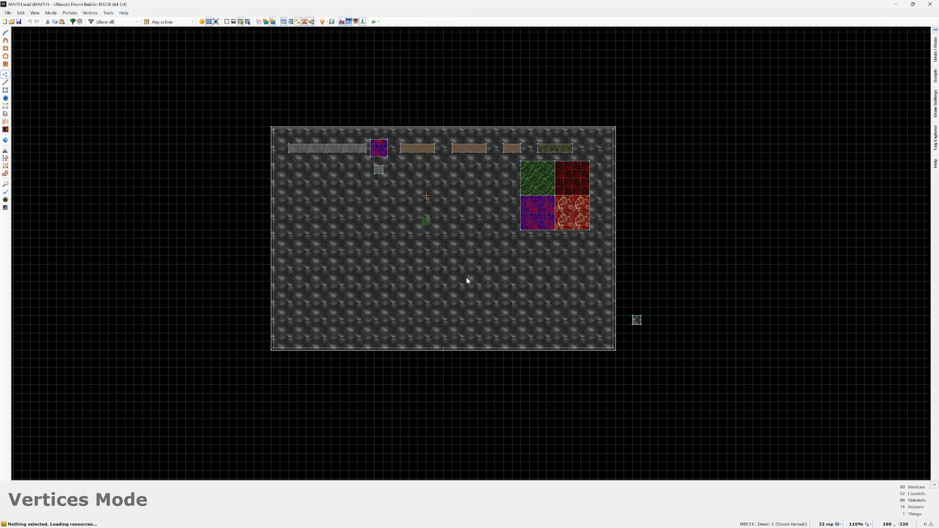
Step: Reopen the most recent MAP01.wad and add jimmytex.wad from the project's src\wads\textures folder as a WAD resource
click(8, 12)
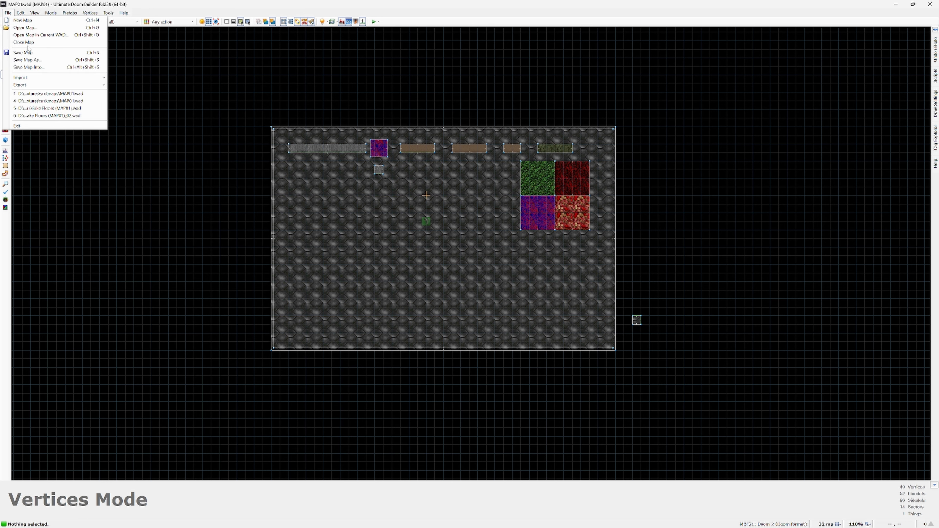
click(33, 93)
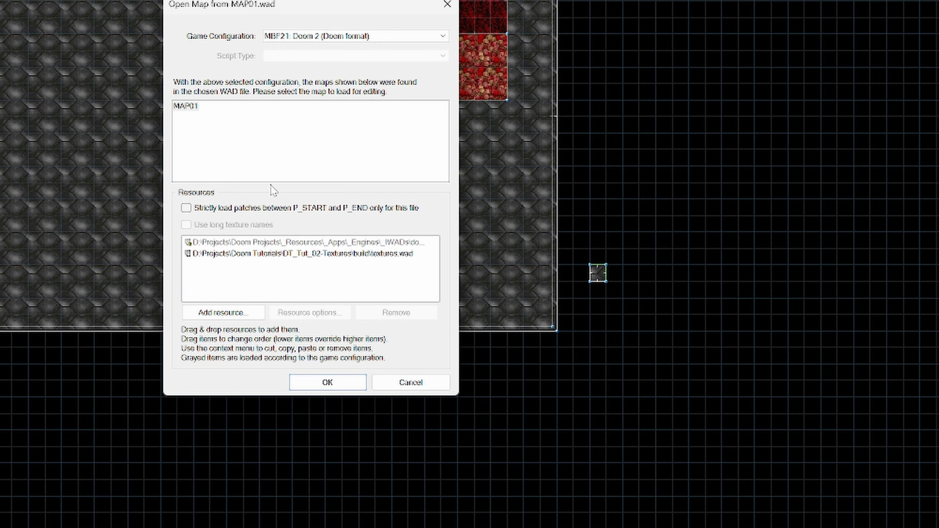
click(224, 313)
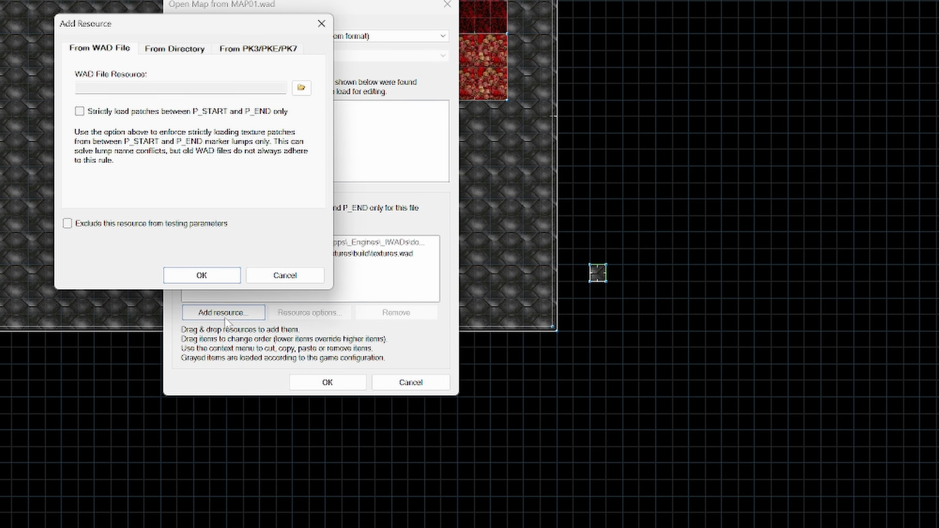
click(301, 87)
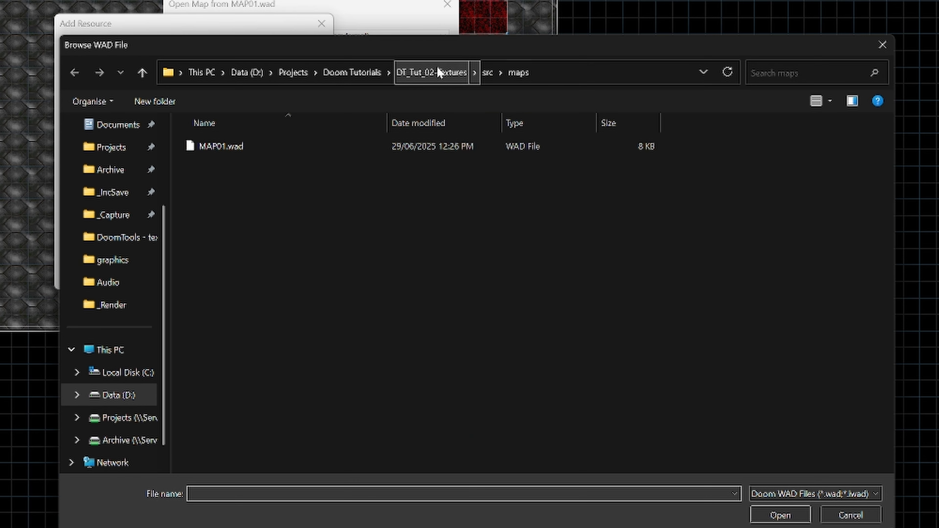
click(487, 72)
double_click(215, 248)
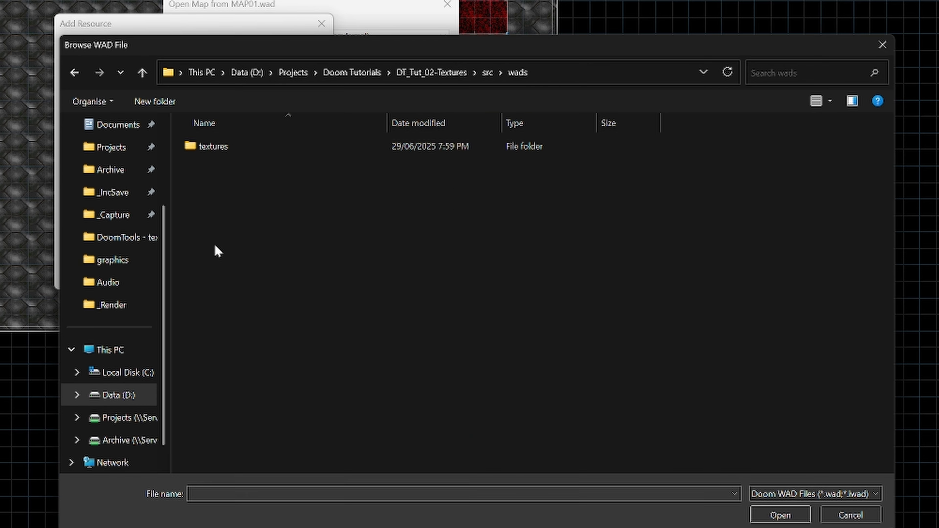
double_click(222, 147)
double_click(224, 147)
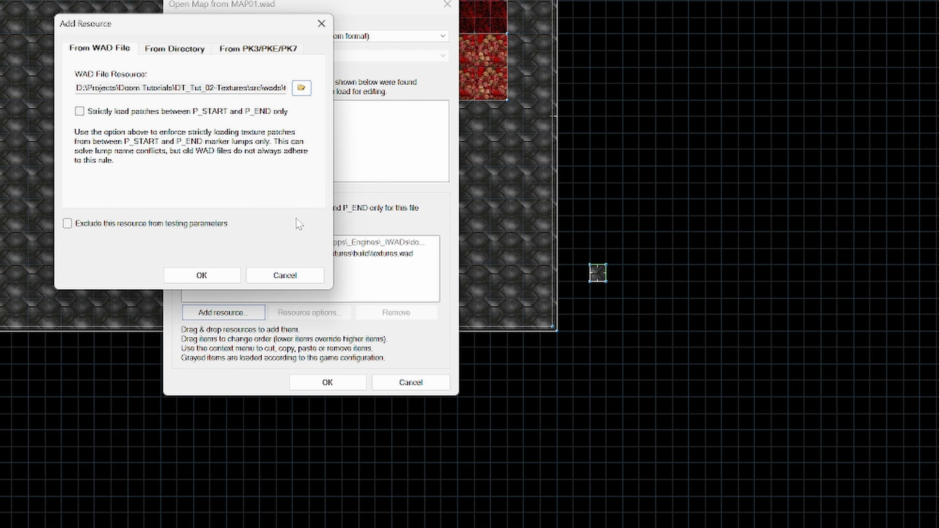
click(205, 280)
Step: Add OTEX_1.1.WAD from src\wads\textures as another WAD resource and load the map
click(224, 313)
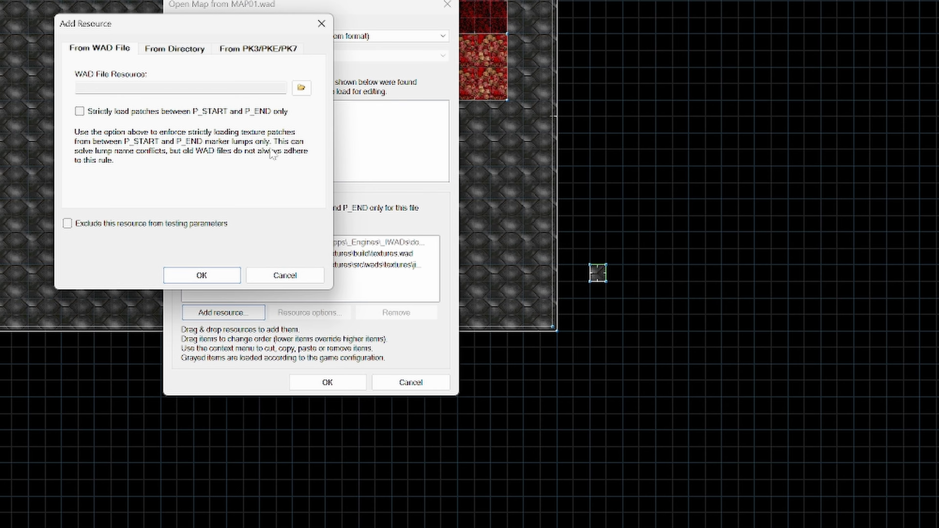
click(301, 88)
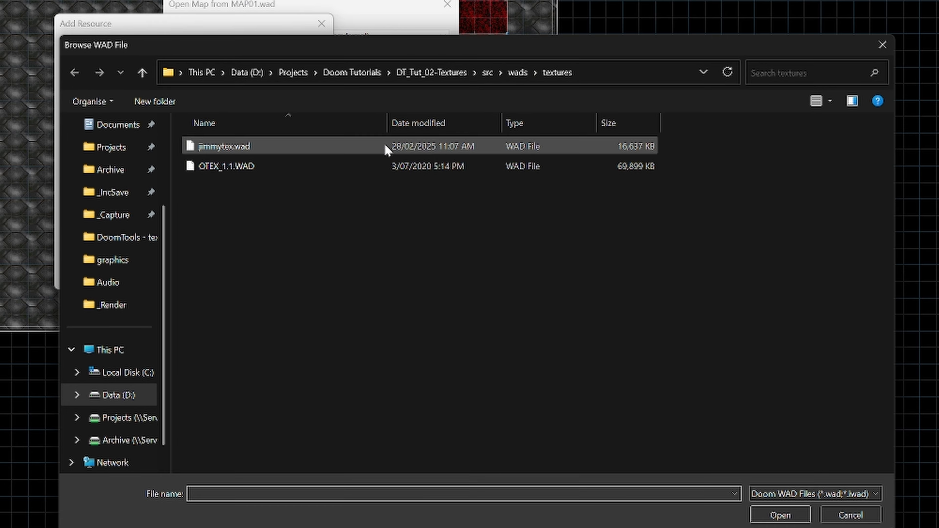
double_click(259, 168)
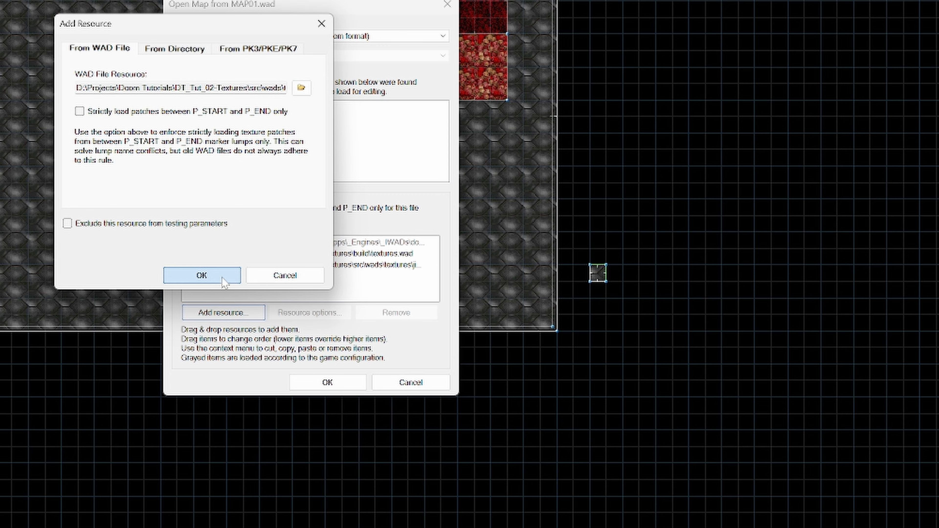
click(206, 280)
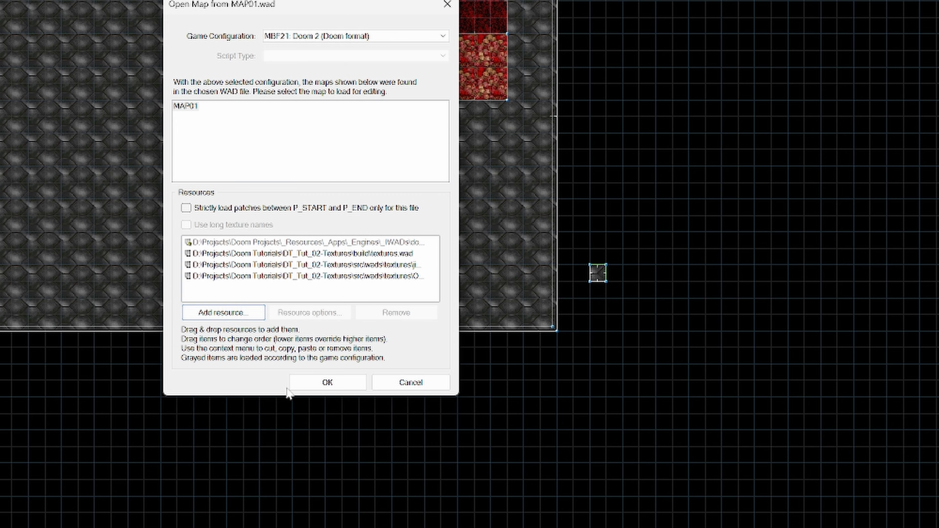
click(322, 383)
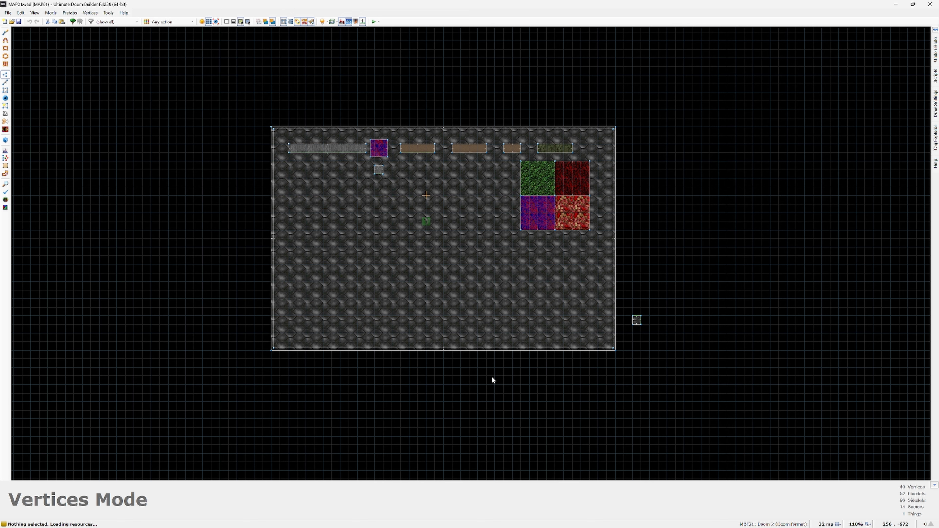
Step: Set the editor to merge dragged vertices only and display the map in wireframe view
click(260, 21)
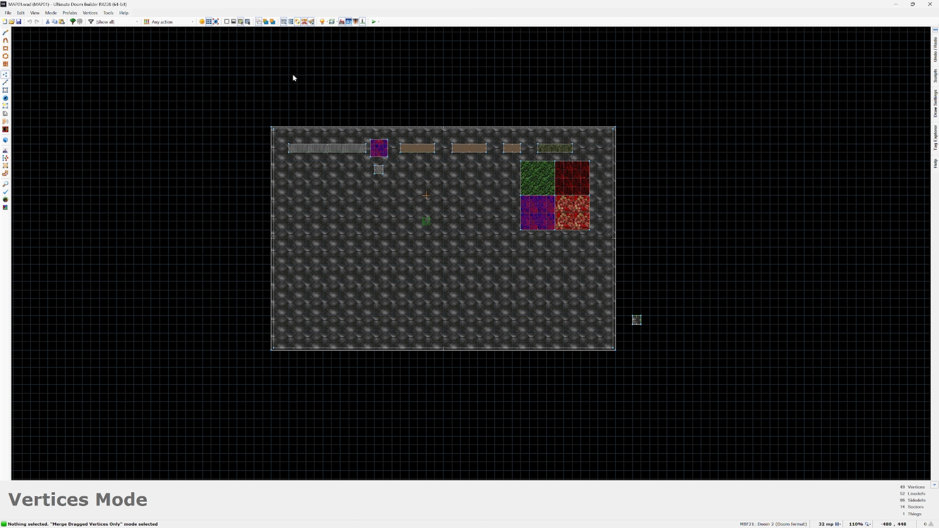
click(226, 21)
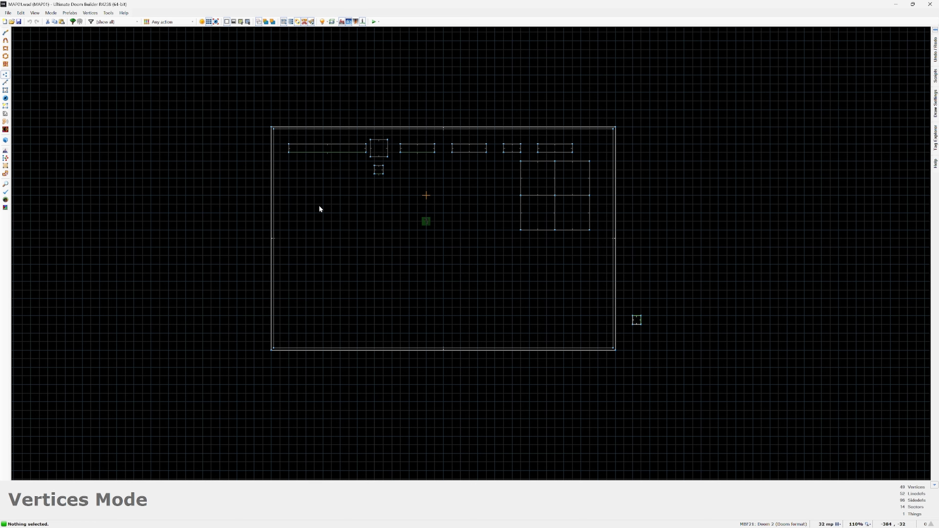
Step: Draw a rectangular sector about 192 by 32 units in the room's southwest area and raise its floor to 64
key(ctrl+shift+d)
click(314, 247)
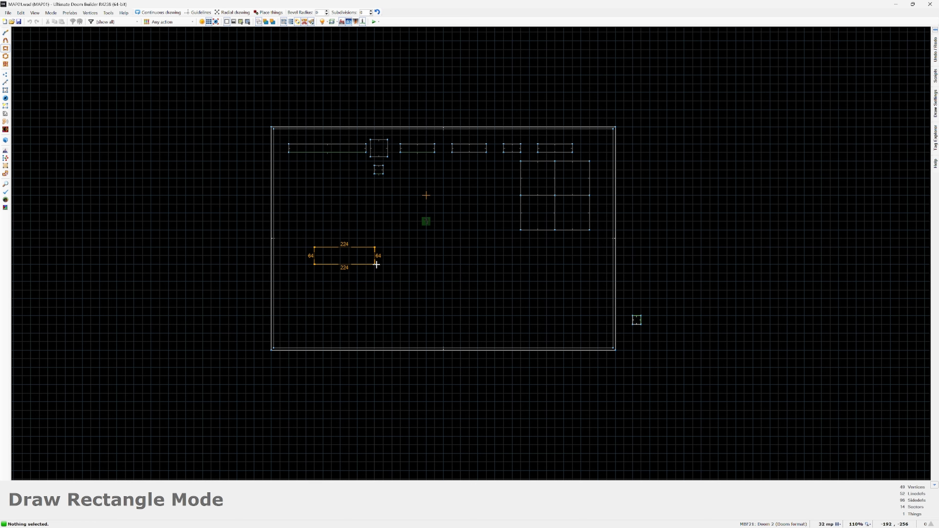
click(365, 256)
key(q)
scroll(471, 254, up, 8)
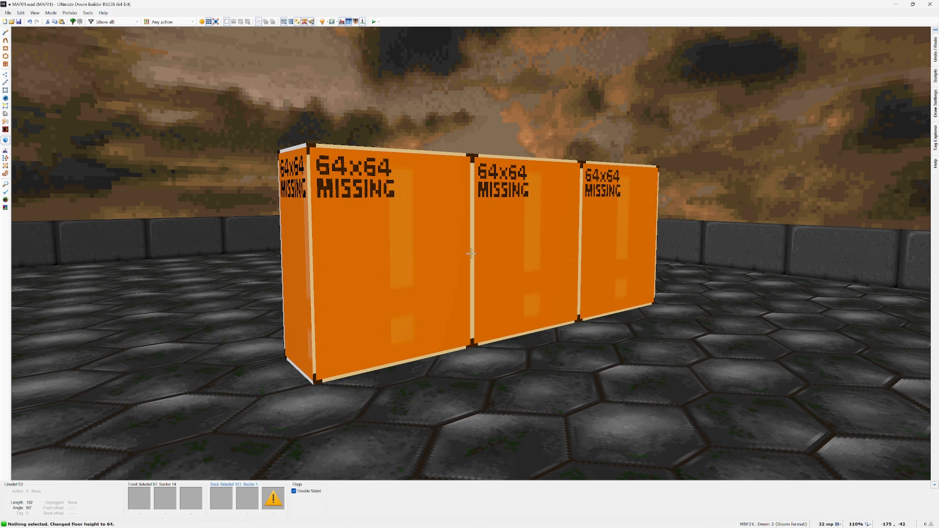
Step: Apply the OCOMPA01 texture from OTEX_1.1.WAD as the lower back texture on the new block's long side
right_click(471, 254)
click(562, 264)
click(596, 352)
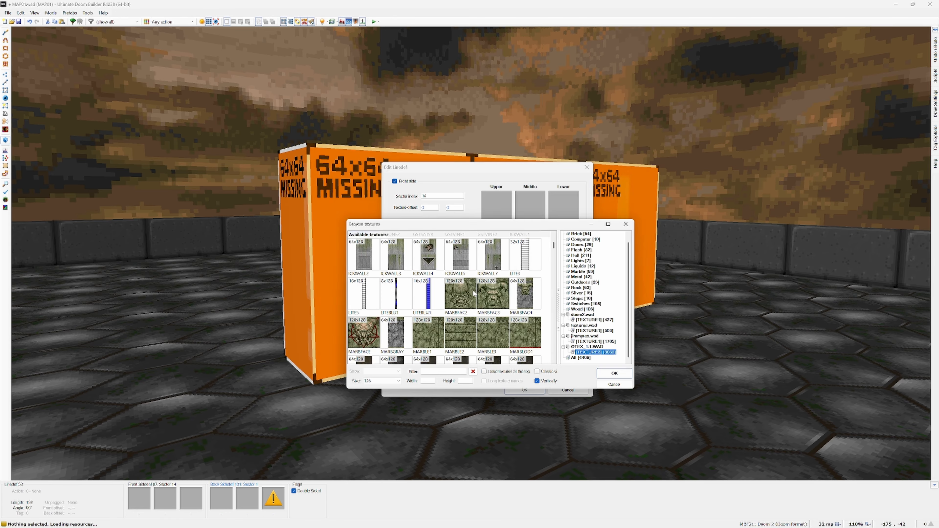
scroll(475, 294, down, 3)
scroll(474, 293, down, 10)
double_click(475, 293)
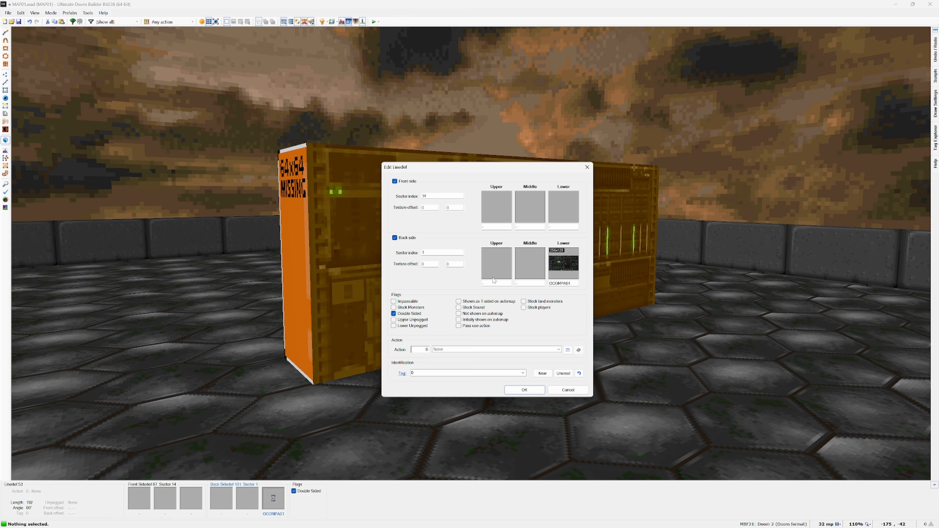
click(524, 391)
Step: Lengthen the block to 256 units by moving its east end vertices, and set its floor height to 128
key(q)
scroll(495, 361, up, 3)
drag(429, 247, 401, 204)
right_drag(411, 216, 450, 219)
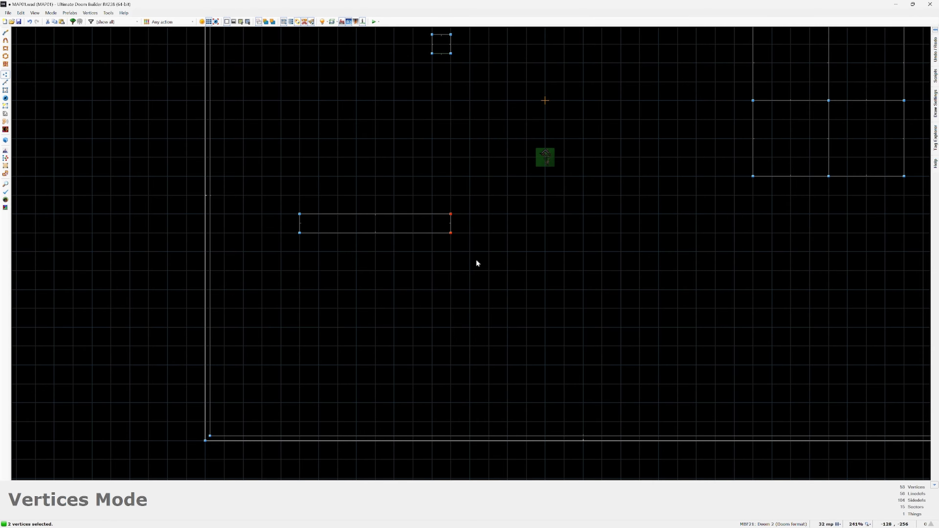
key(q)
scroll(471, 254, up, 12)
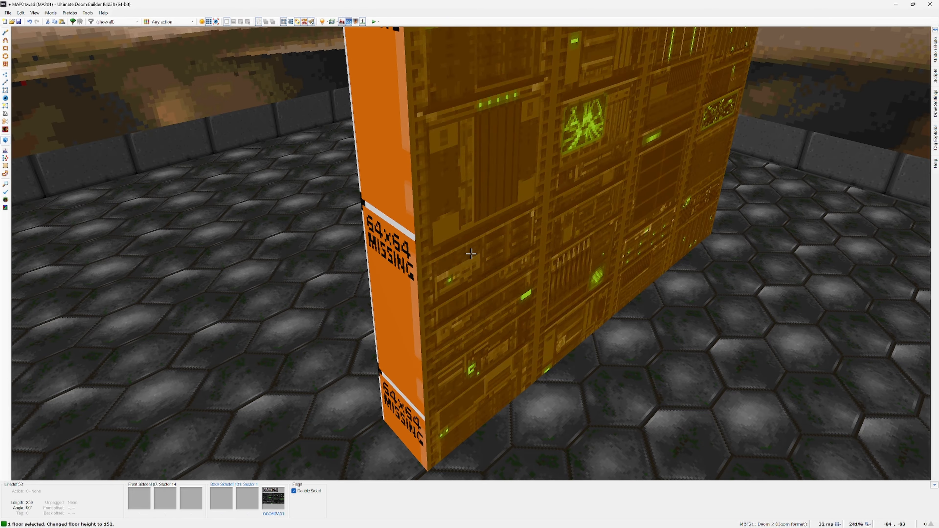
scroll(471, 254, down, 4)
key(q)
key(q)
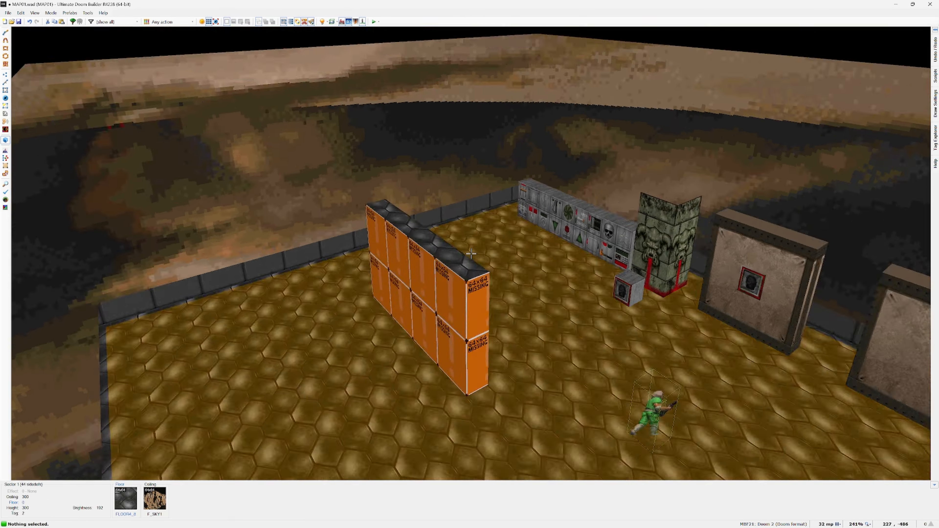
Step: Apply the COMPWERD texture to the lower part of the block's three remaining sides and clear the selection
shift+click(471, 254)
right_click(471, 254)
click(550, 281)
text(comp)
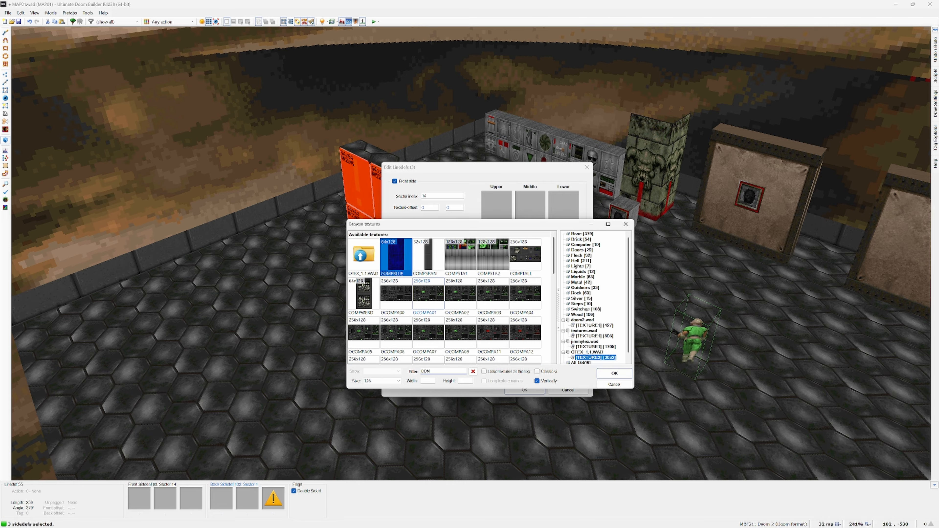
double_click(363, 296)
click(525, 391)
key(c)
Step: Set the horizontal texture offset of the computer block's short ends to 13
click(471, 254)
click(471, 253)
key(Left)
key(Left)
key(Left)
key(Left)
key(Left)
key(Left)
key(Left)
key(Left)
key(Left)
key(Left)
key(Left)
key(Left)
key(Left)
key(c)
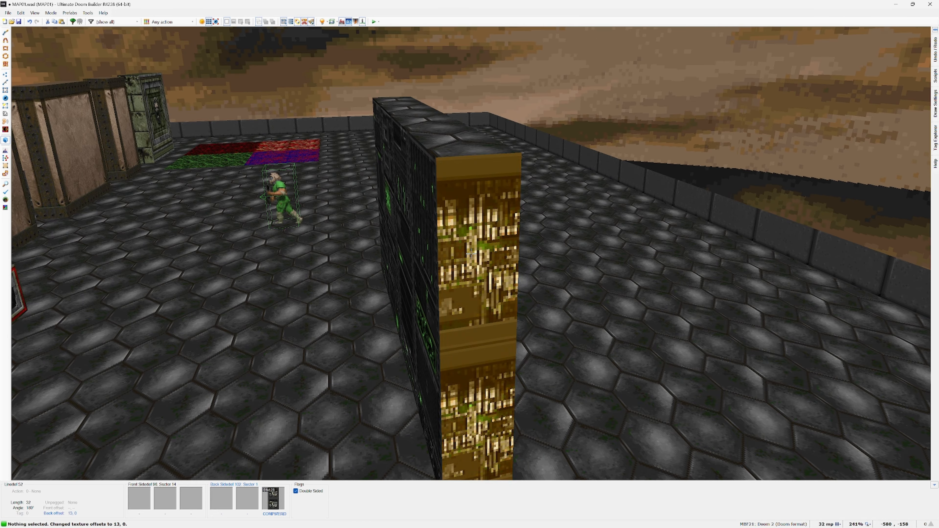
Step: Apply a dark computer flat as the floor texture on top of the computer block
click(471, 253)
right_click(471, 253)
click(506, 292)
scroll(506, 291, down, 4)
scroll(423, 304, up, 8)
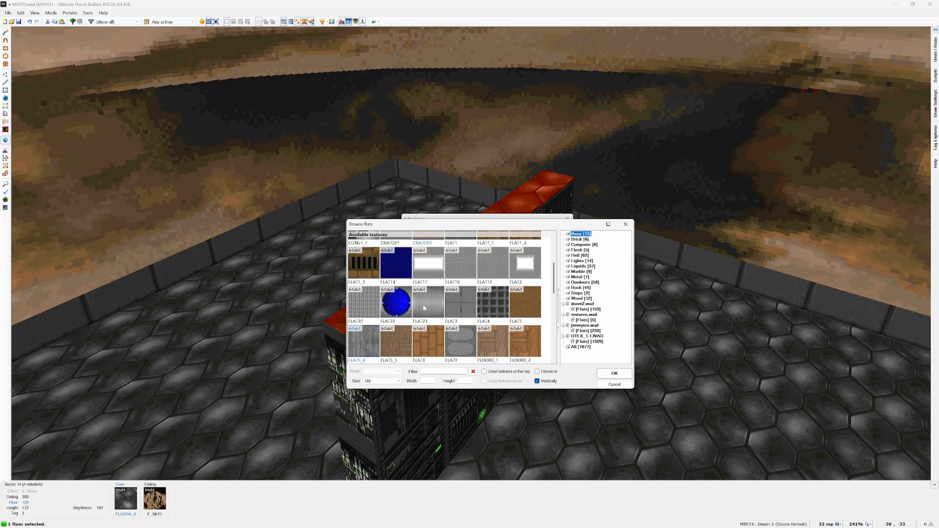
double_click(422, 304)
click(512, 378)
key(q)
Step: Draw a second 256 by 32 rectangular sector east of the computer block and raise its floor to 128
right_drag(397, 266, 377, 370)
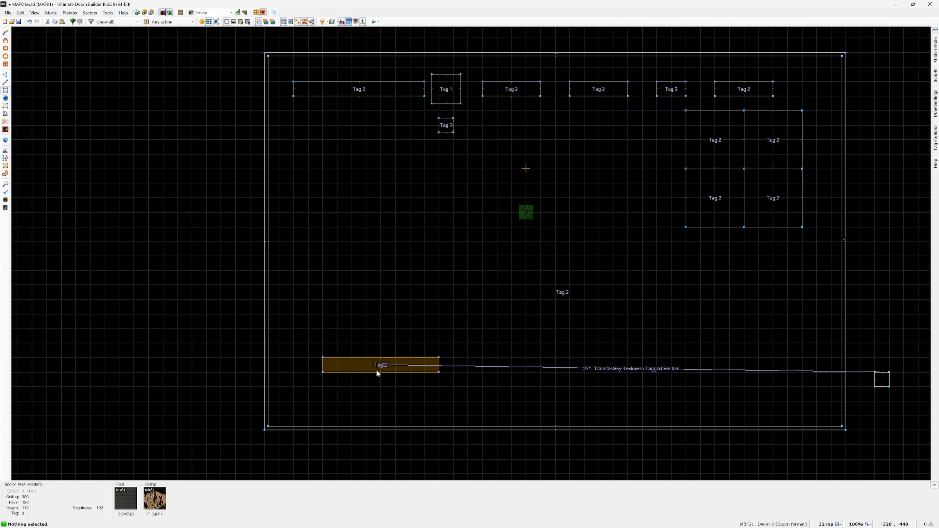
key(ctrl+shift+d)
click(525, 357)
click(646, 373)
key(q)
click(471, 253)
scroll(471, 254, up, 16)
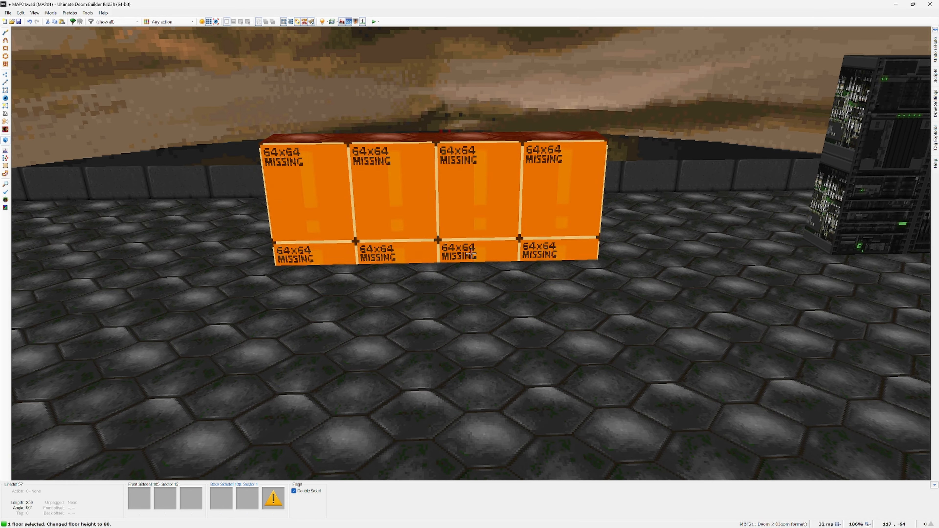
key(c)
Step: Apply the dark wooden UAC crate texture from jimmytex.wad to the lower part of the second block's long side
right_click(471, 254)
click(562, 264)
click(593, 346)
scroll(497, 290, down, 10)
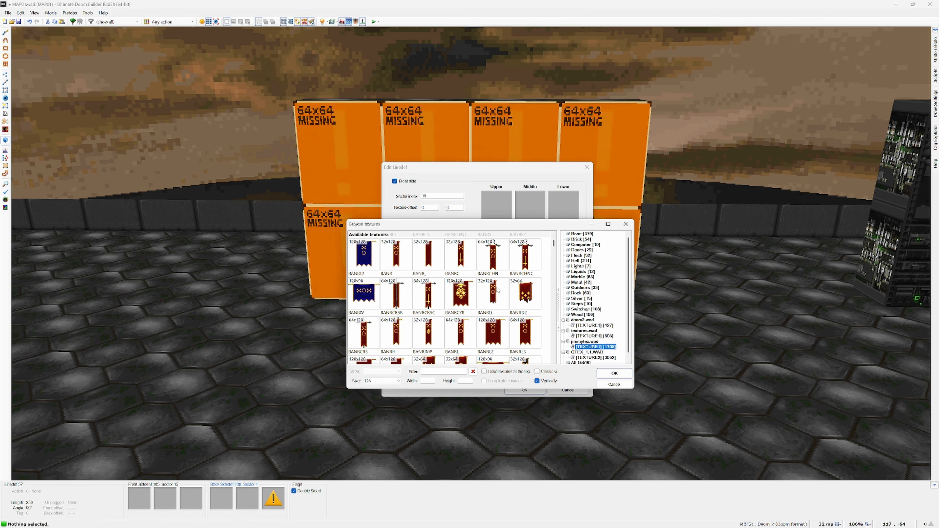
scroll(496, 285, down, 15)
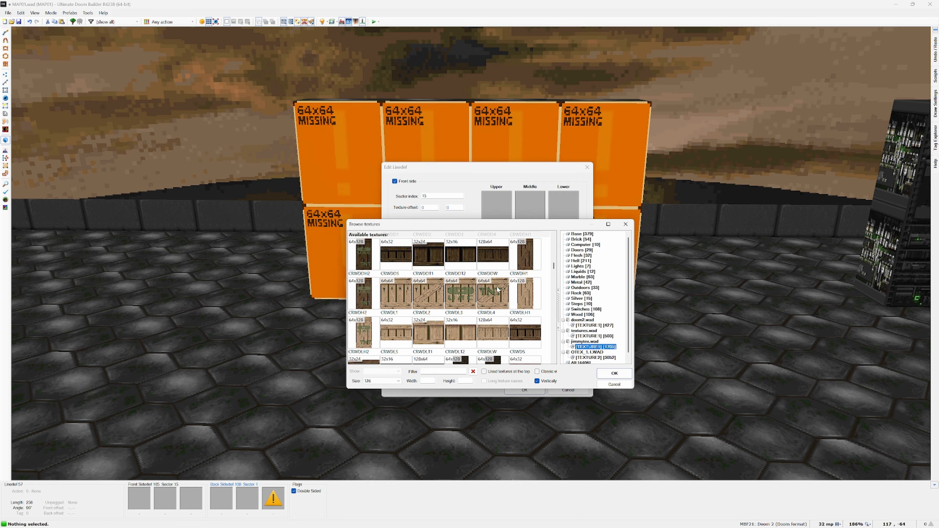
double_click(460, 328)
click(525, 390)
Step: Filter the textures by "crw" and apply a brown diagonally braced wooden crate texture to the second block's three remaining sides
shift+click(471, 254)
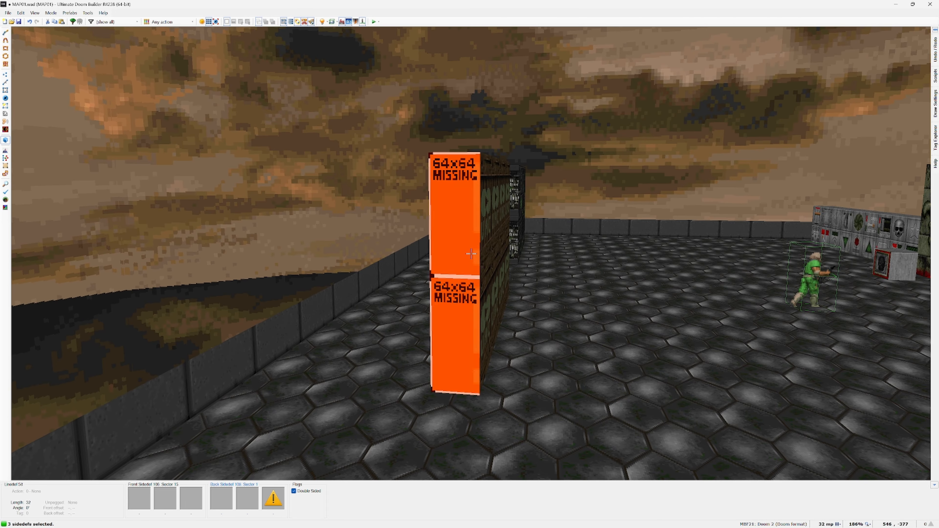
right_click(471, 254)
click(563, 264)
text(crw)
double_click(429, 297)
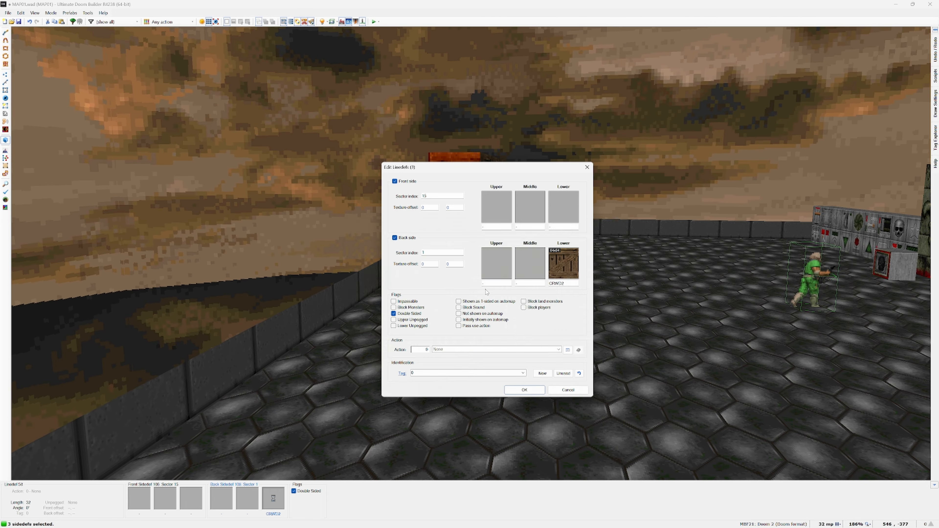
click(525, 390)
Step: Shift the brown crate texture horizontally on the second block's narrow ends to a texture offset of -31, 0
click(471, 254)
click(471, 254)
click(471, 254)
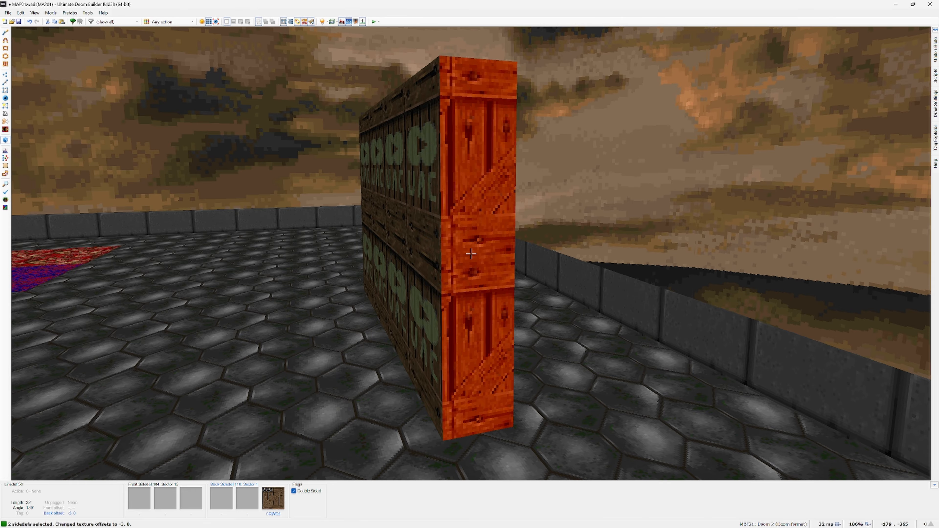
key(Right)
key(Right)
key(Right)
key(Right)
key(Right)
key(Right)
key(Right)
key(Right)
key(Right)
key(Right)
key(Right)
key(Right)
key(Right)
key(Right)
key(Right)
key(Right)
key(Right)
key(Right)
key(Right)
key(Right)
key(c)
Step: Apply a brown flat from jimmytex.wad as the floor texture on top of the crate block
click(471, 253)
right_click(471, 254)
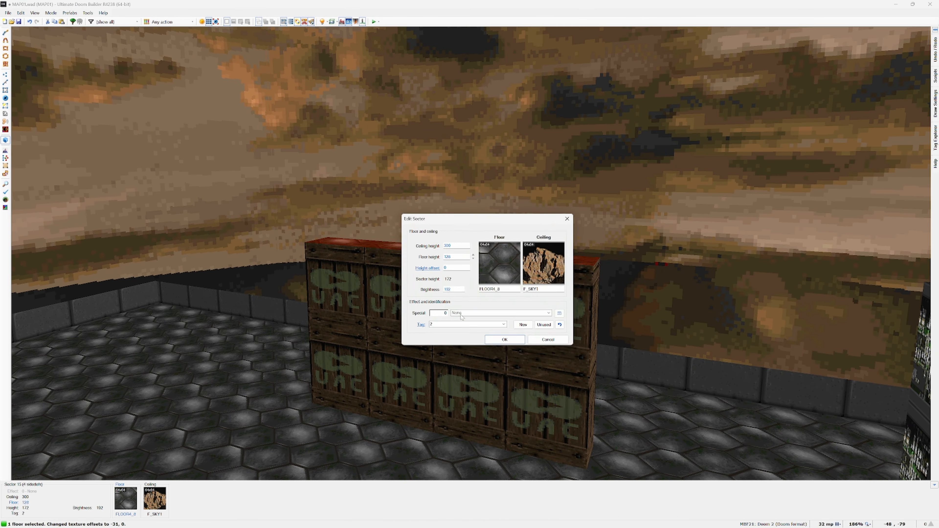
click(498, 262)
text(cr)
click(589, 331)
key(BackSpace)
key(BackSpace)
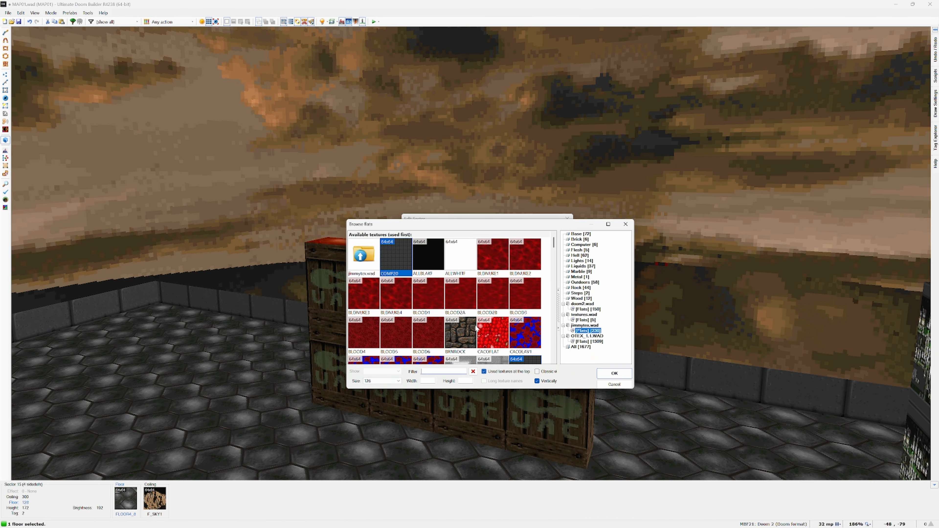
scroll(453, 302, down, 12)
double_click(429, 326)
click(552, 369)
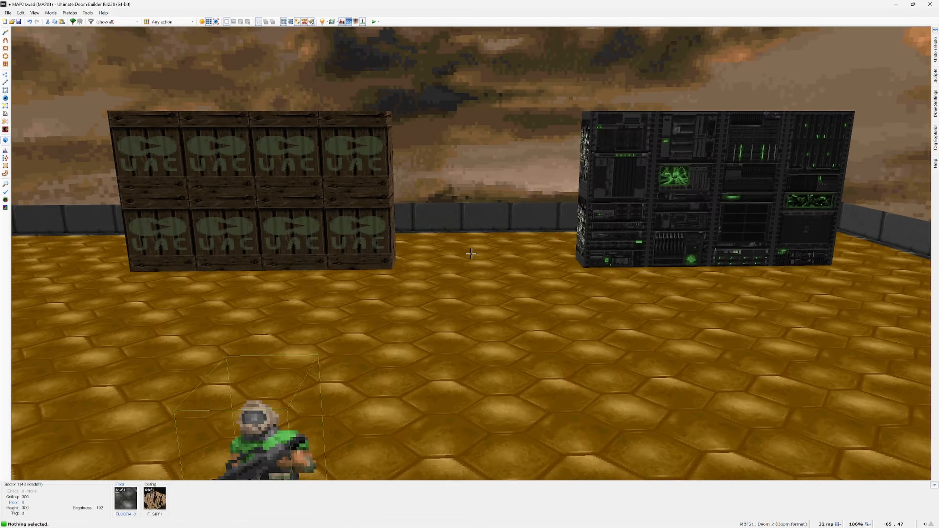
Step: Draw four adjoining 128 by 128 square sectors in a two-by-two grid on the west side of the room
key(q)
middle_drag(471, 254, 417, 168)
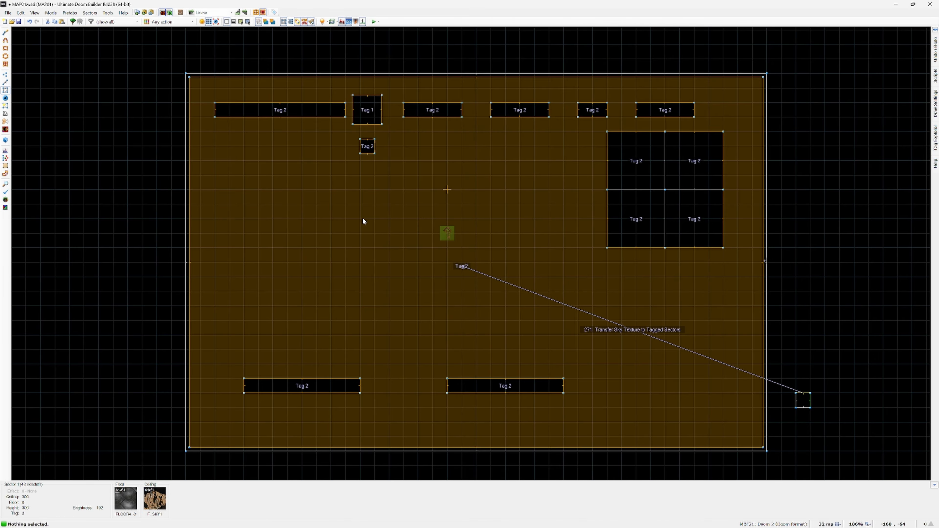
key(ctrl+shift+d)
mouse_move(215, 248)
mouse_down()
mouse_move(247, 292)
mouse_move(273, 306)
mouse_up()
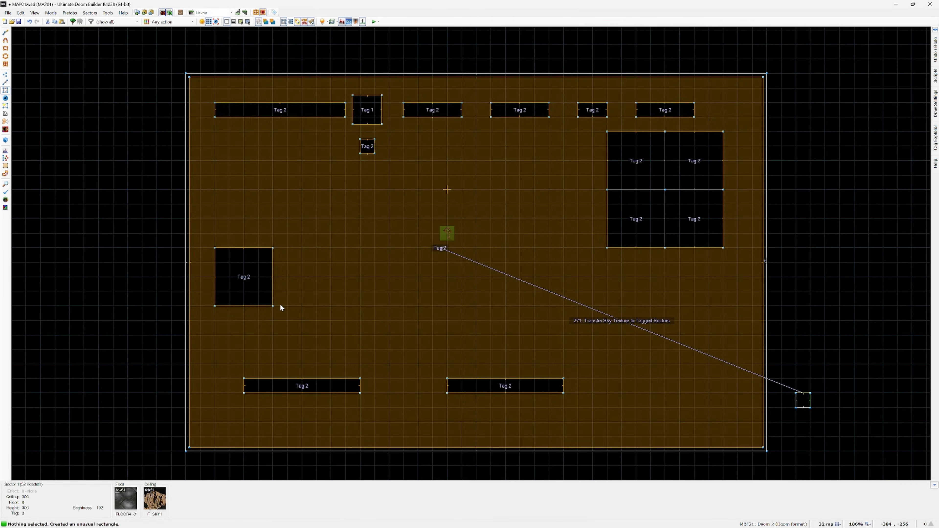
drag(272, 247, 331, 306)
drag(215, 248, 273, 189)
click(274, 189)
click(331, 248)
Step: Apply the magenta veined goo flat from OTEX_1.1.WAD to the floor of the northeast square
right_click(297, 227)
click(516, 260)
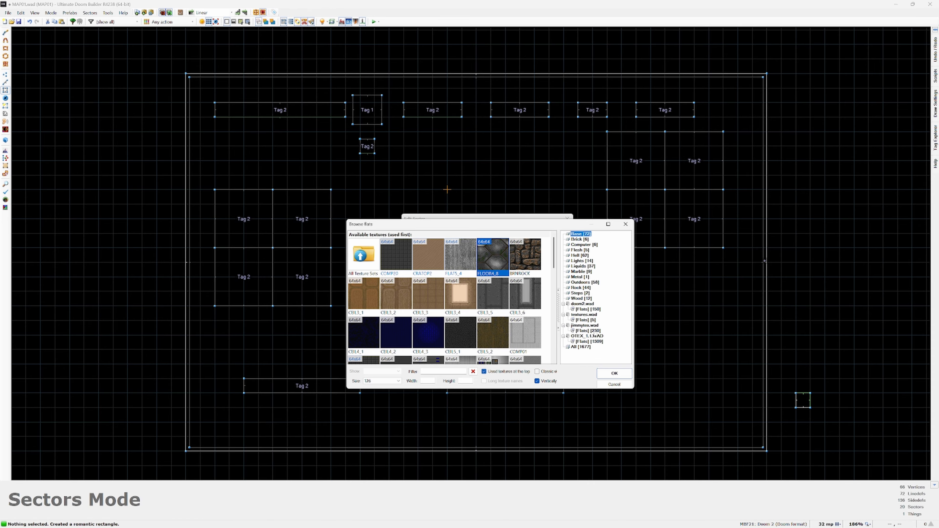
click(589, 341)
scroll(493, 297, down, 10)
scroll(494, 298, down, 15)
scroll(494, 298, up, 3)
double_click(444, 313)
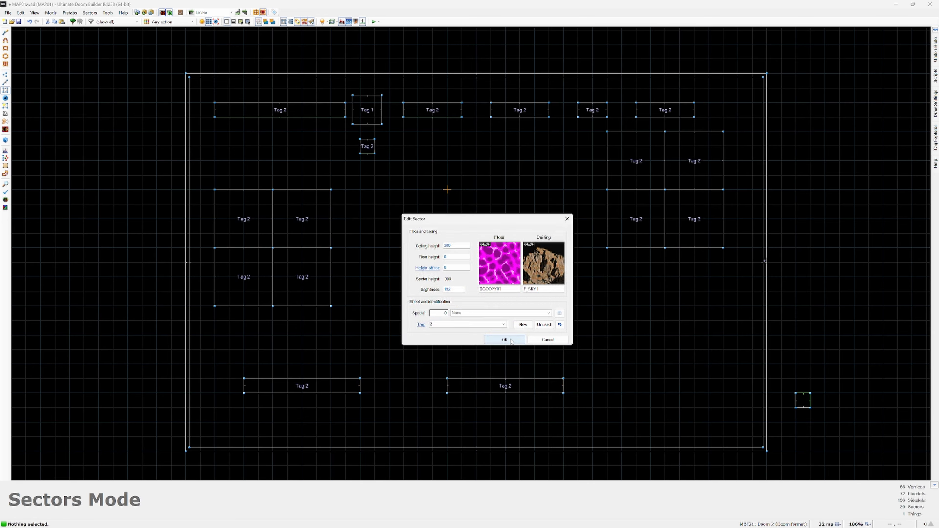
click(505, 340)
Step: Apply the red hexagon flat from OTEX_1.1.WAD to the floor of the southwest square
right_click(283, 281)
click(499, 263)
click(588, 341)
scroll(459, 303, down, 12)
double_click(451, 311)
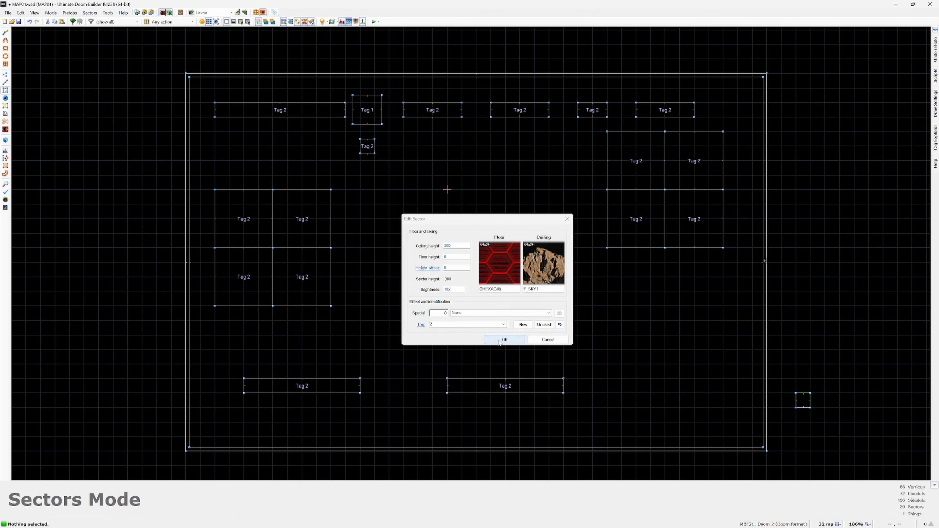
click(505, 340)
Step: Display floor textures in the map view and apply the black-and-yellow warning stripe flat from jimmytex.wad to the northwest square
click(241, 22)
right_click(247, 218)
click(499, 262)
click(588, 330)
scroll(461, 315, down, 8)
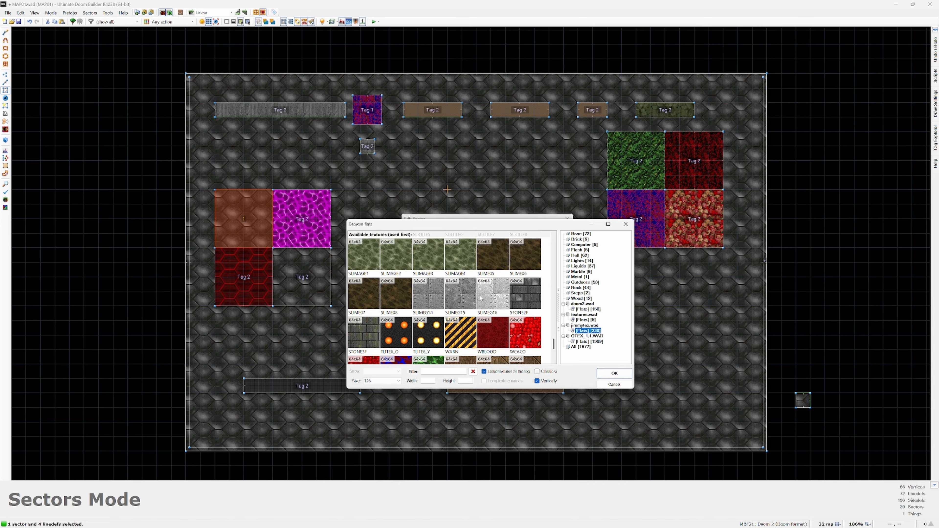
double_click(460, 332)
click(499, 340)
Step: Apply the black-and-white checkered marble flat from jimmytex.wad to the floor of the southeast square
right_click(301, 277)
click(500, 263)
click(588, 330)
scroll(490, 327, down, 3)
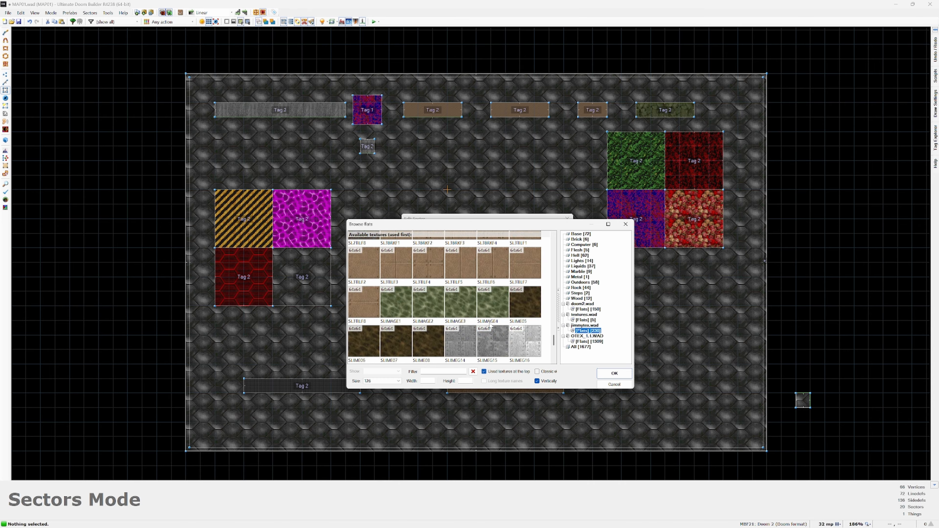
scroll(490, 326, down, 1)
double_click(397, 306)
click(504, 340)
Step: Preview the room in the 3D view and launch a test of the map
key(q)
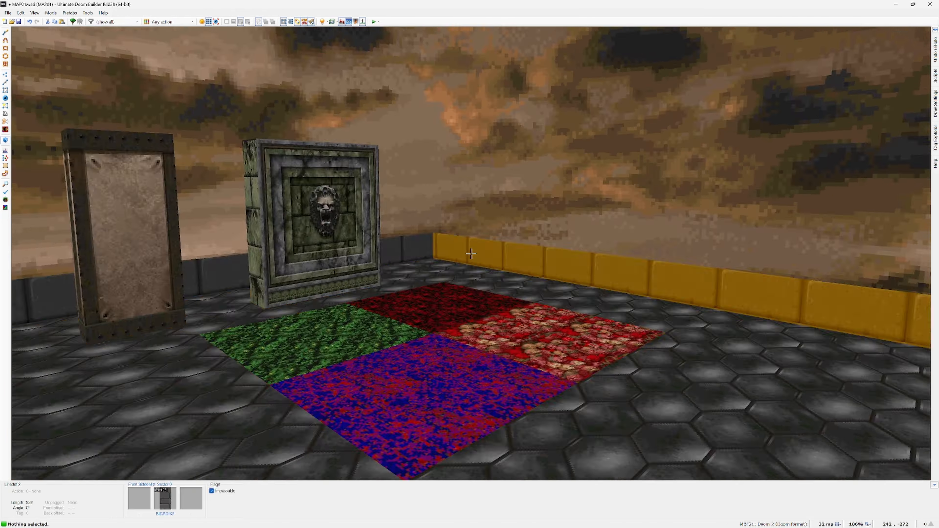
key(q)
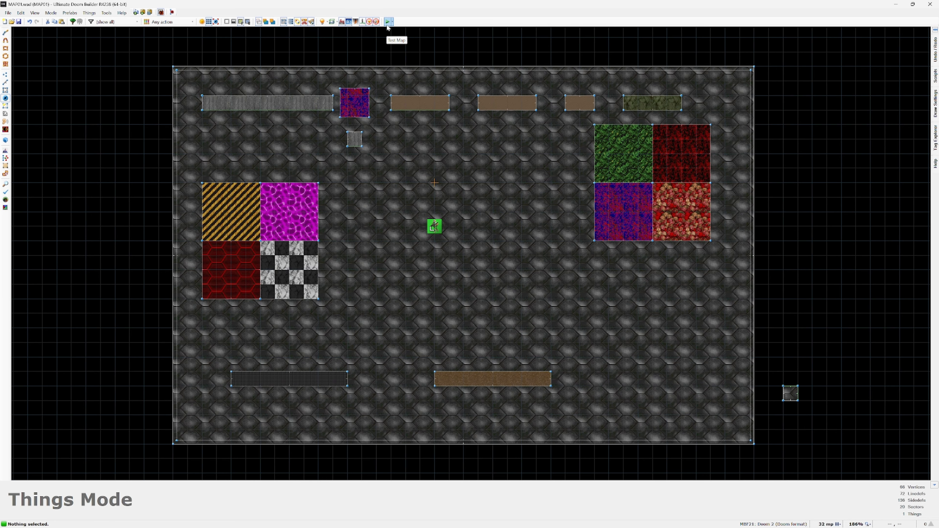
click(388, 25)
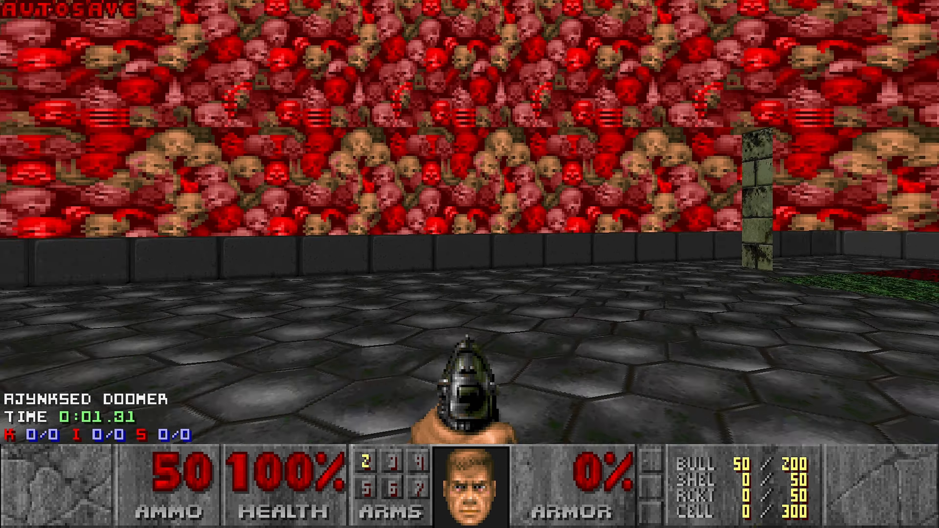
Step: Walk around the test map to examine the sky, the computer and crate blocks and the floor squares, and quit the game
key(s)
key(w)
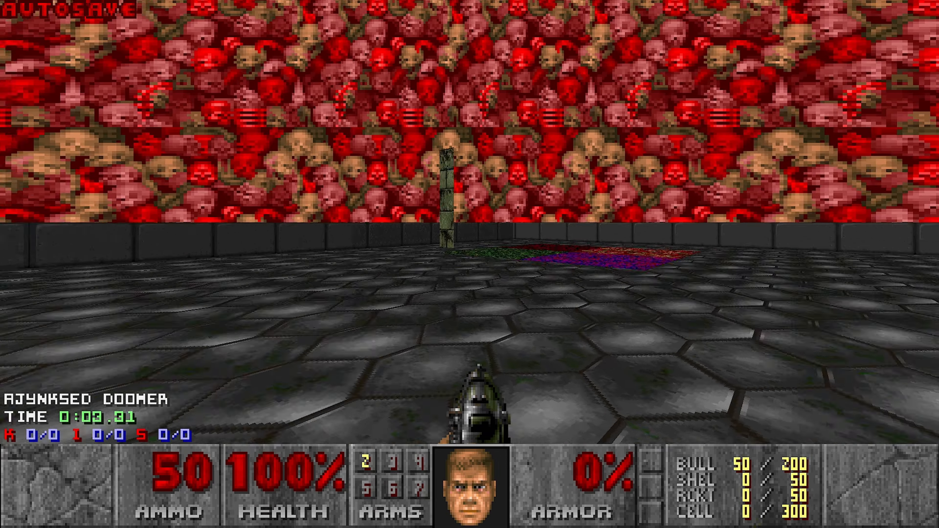
key(w)
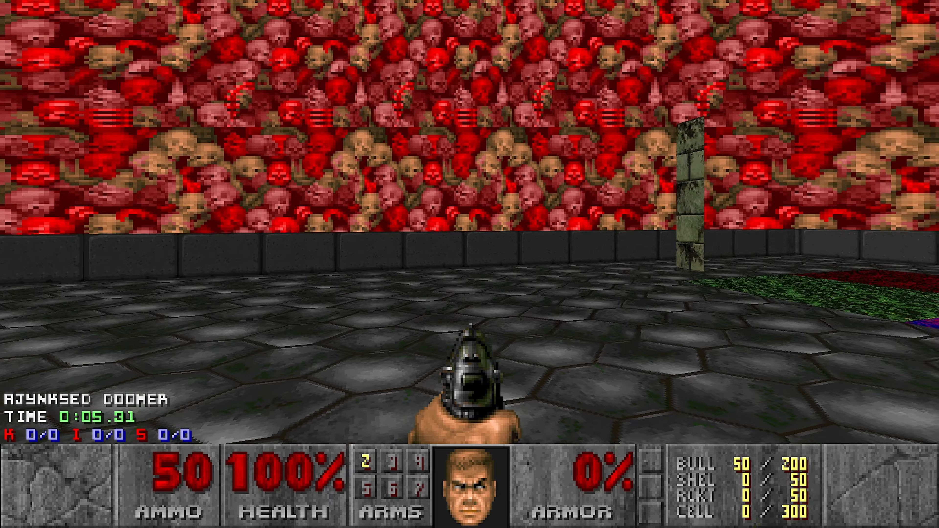
key(w)
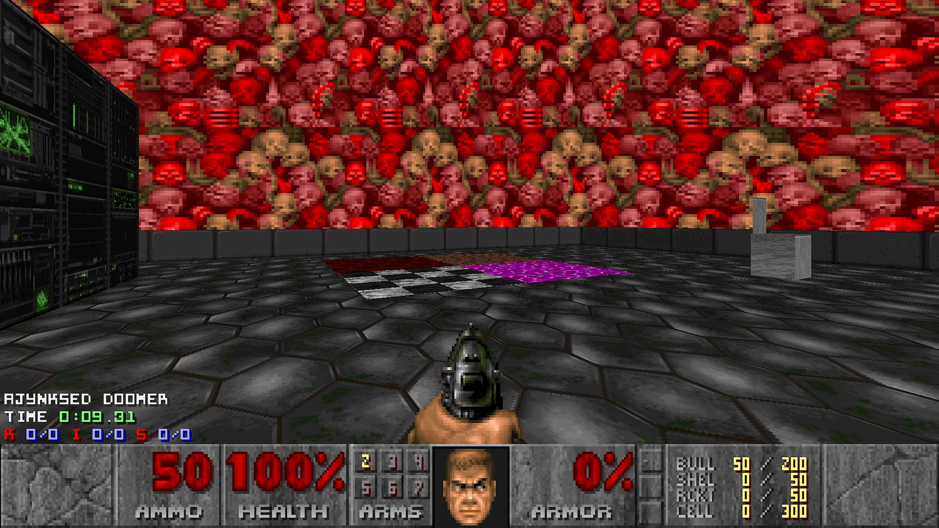
key(d)
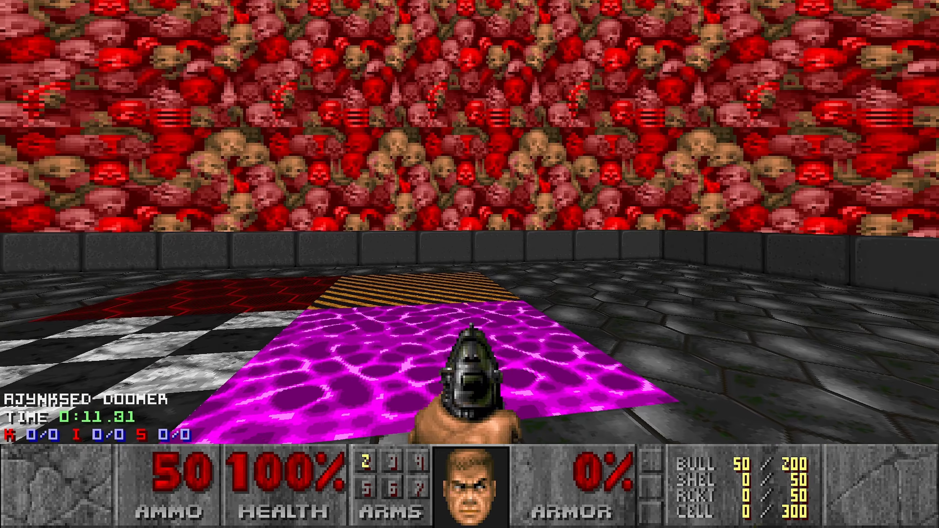
key(w)
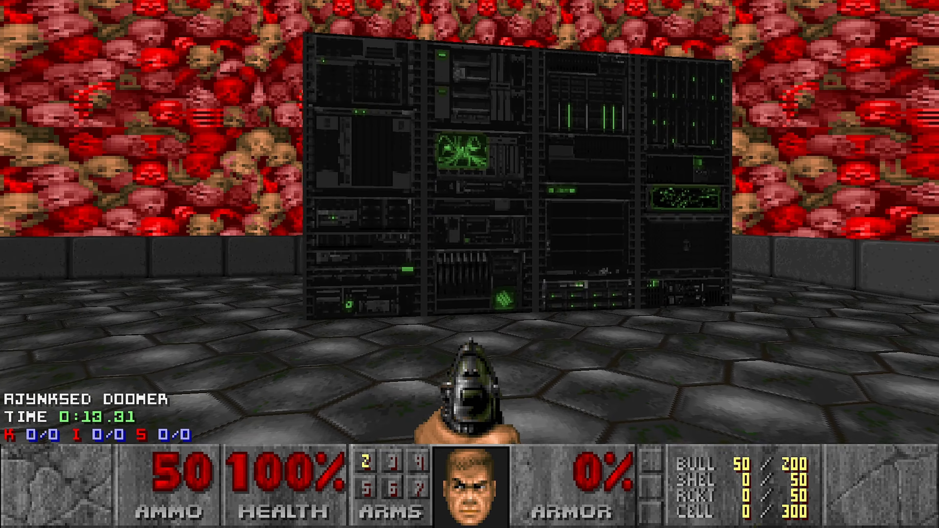
key(a)
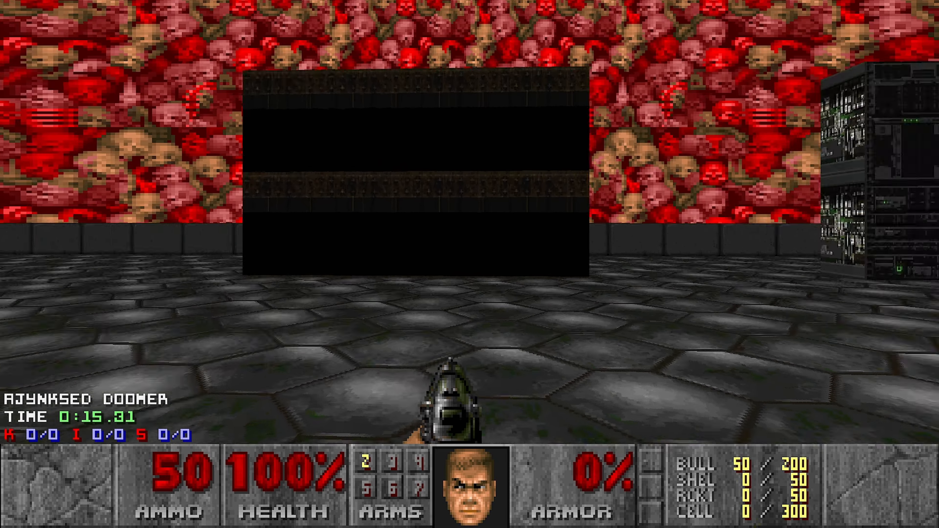
key(a)
key(w)
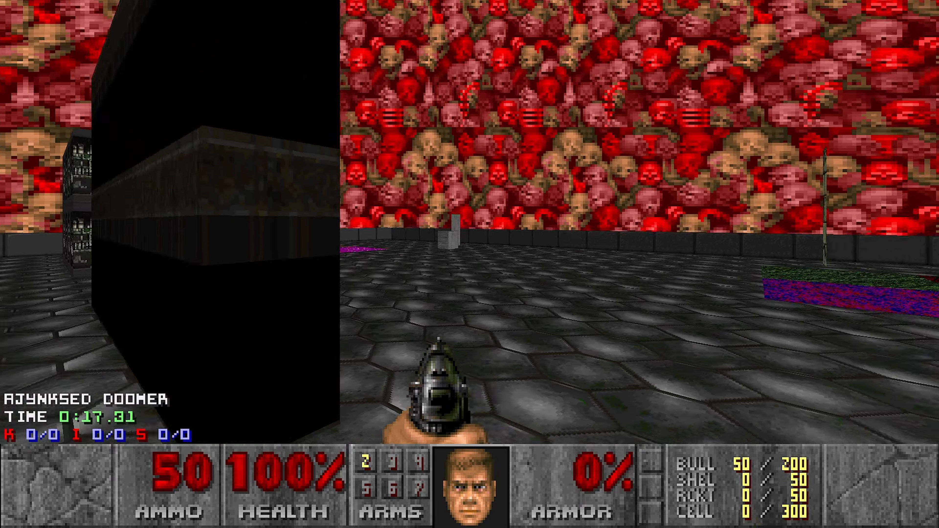
key(w)
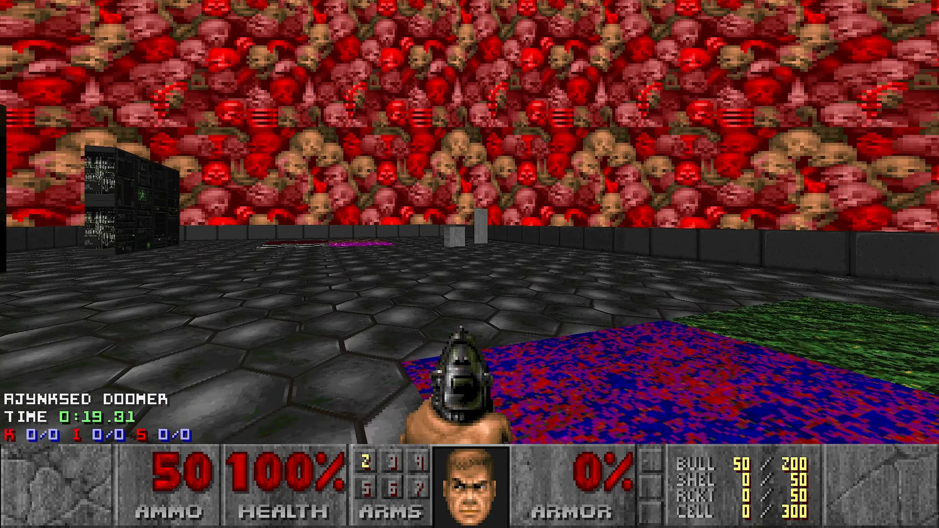
key(w)
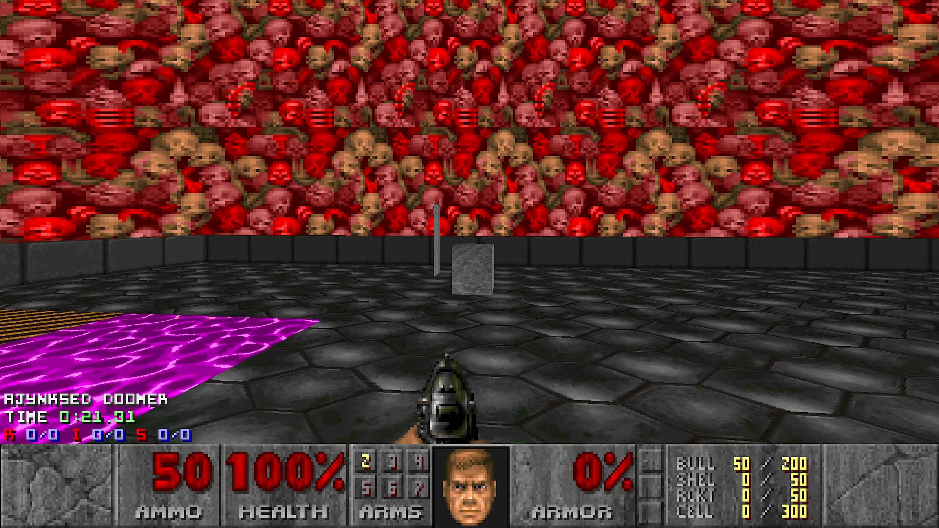
key(s)
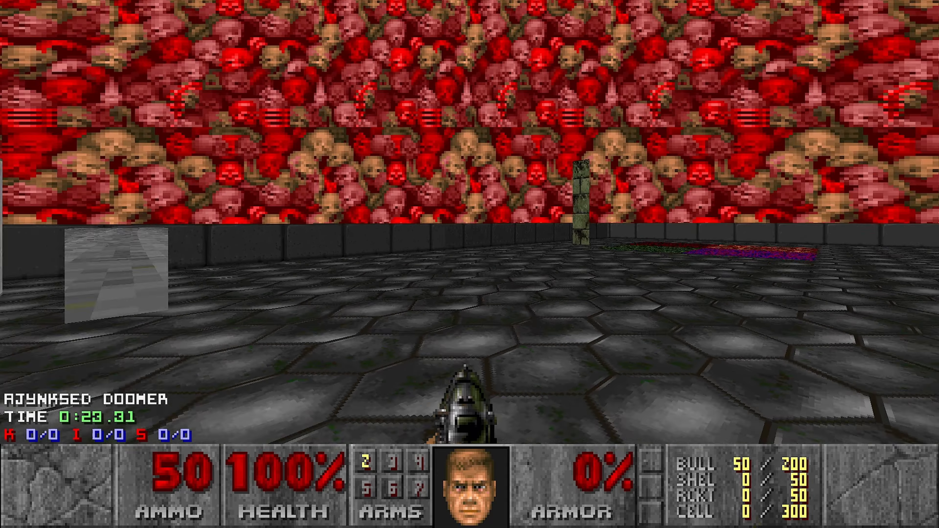
key(Escape)
key(Up)
key(Return)
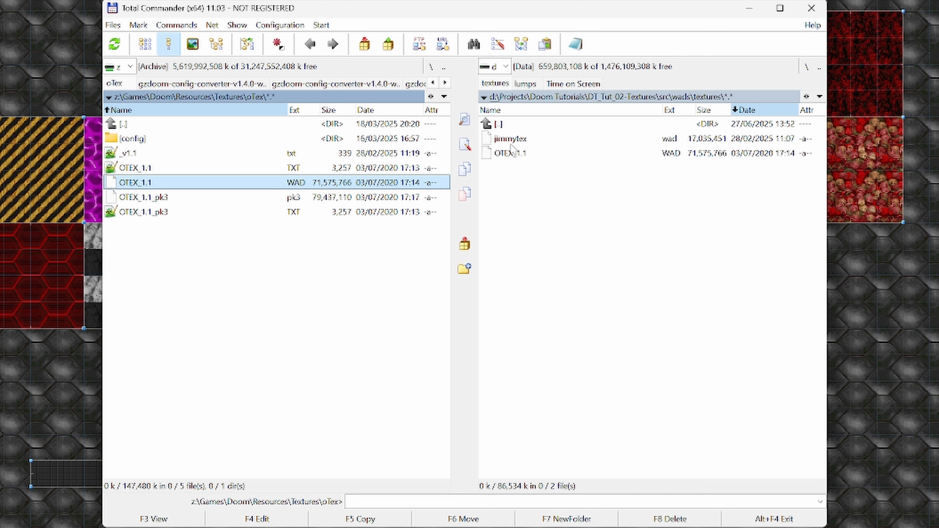
Step: Locate OTEX_1.1.WAD in the project's textures folder in Total Commander and highlight its resource entry in the MAP01 map options without changing anything
key(Tab)
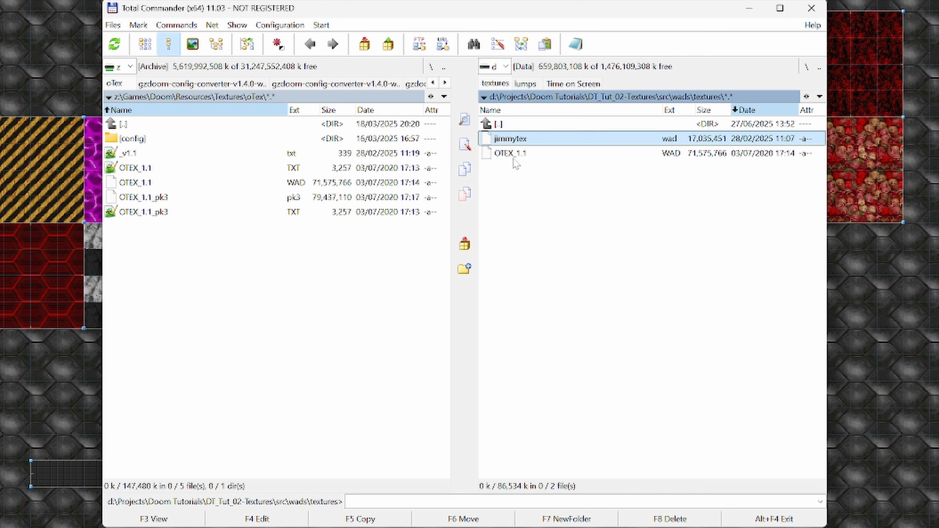
click(514, 155)
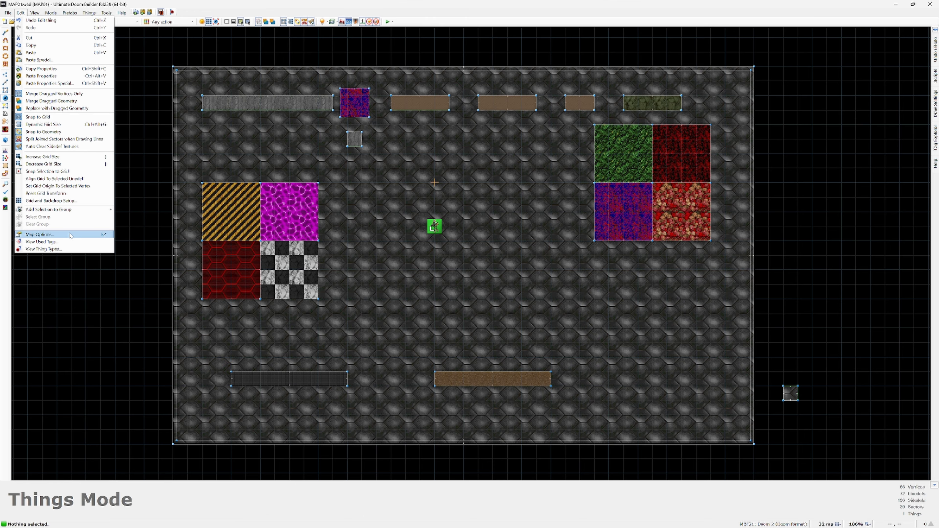
click(37, 236)
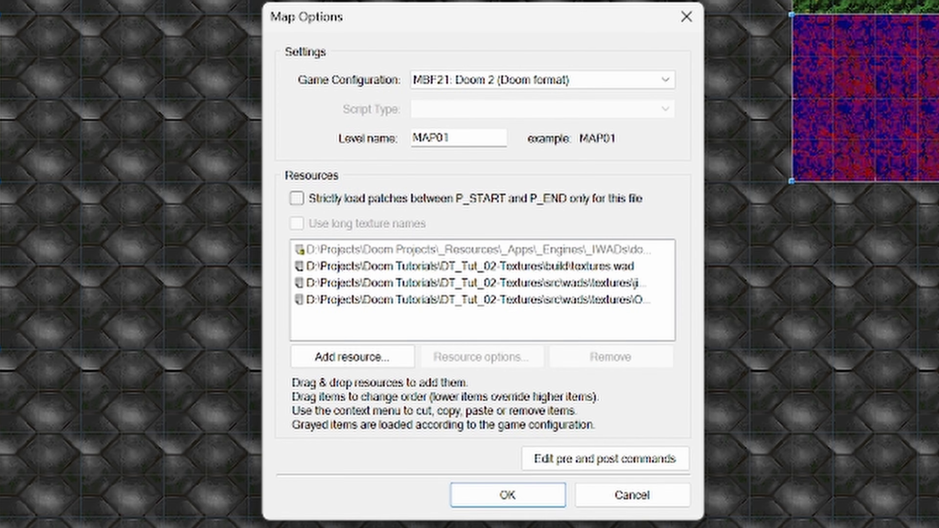
click(607, 302)
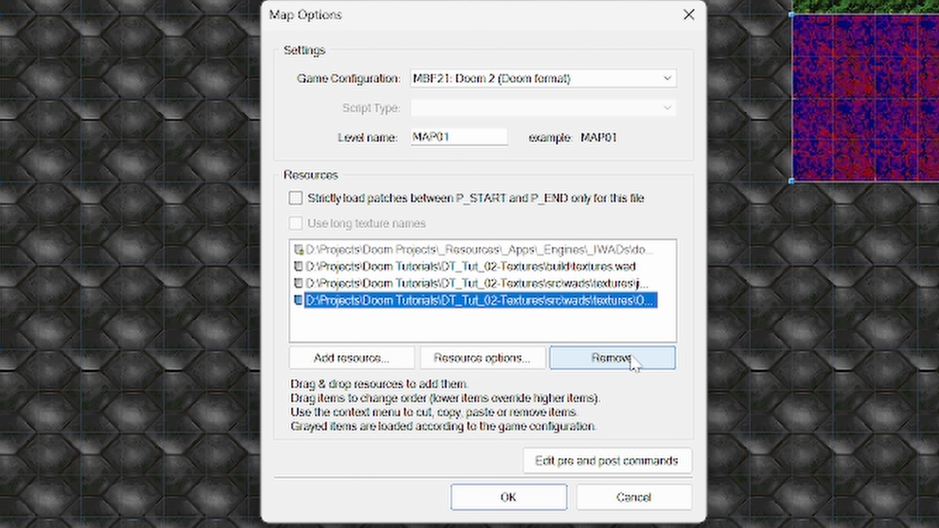
click(689, 14)
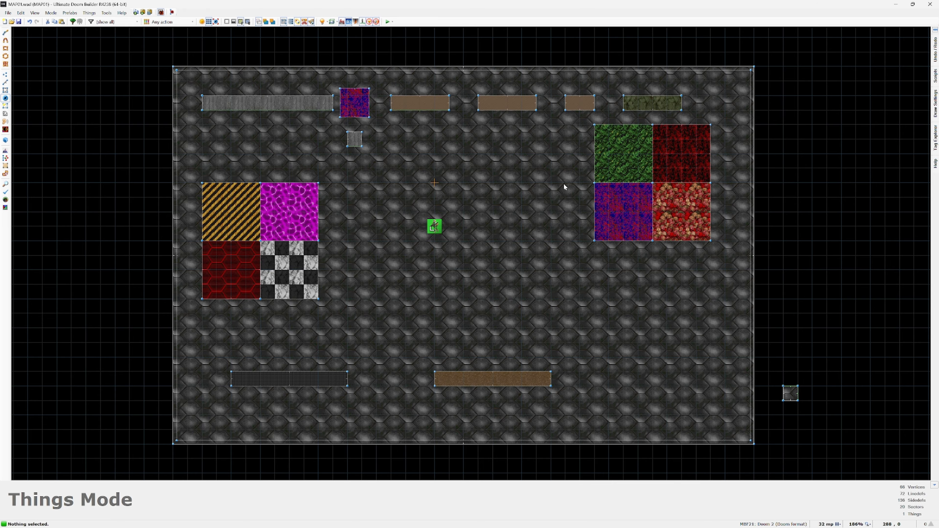
Step: Switch to the command prompt in the DT_Tut_02-Textures project and launch the built project with "run -nosound"
key(alt+Tab)
key(Tab)
key(Tab)
key(Tab)
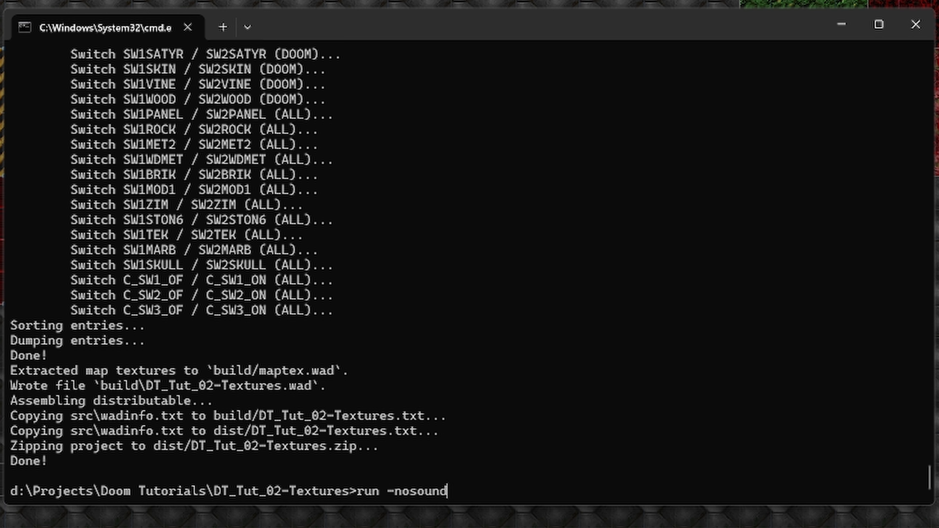
key(Return)
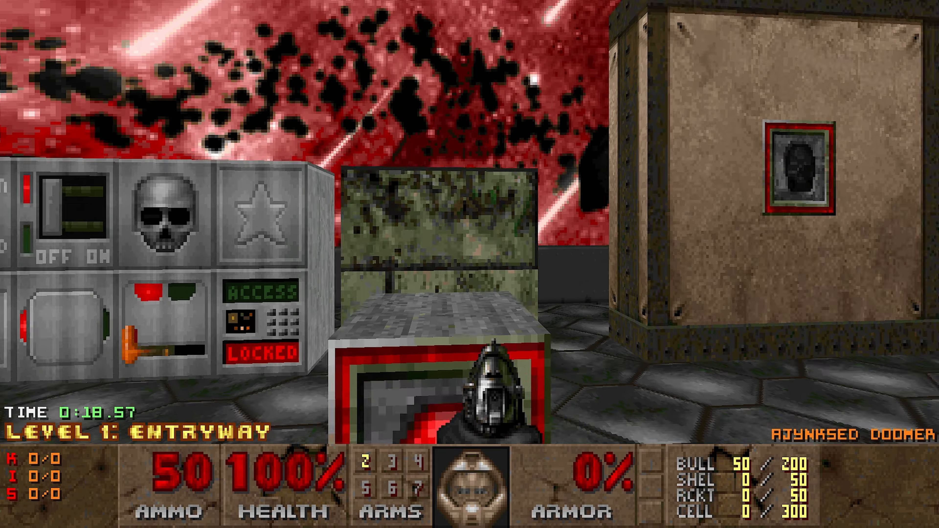
Step: Walk around the built map to examine the sky, switches, computer block, crate block and floor squares in the game
key(d)
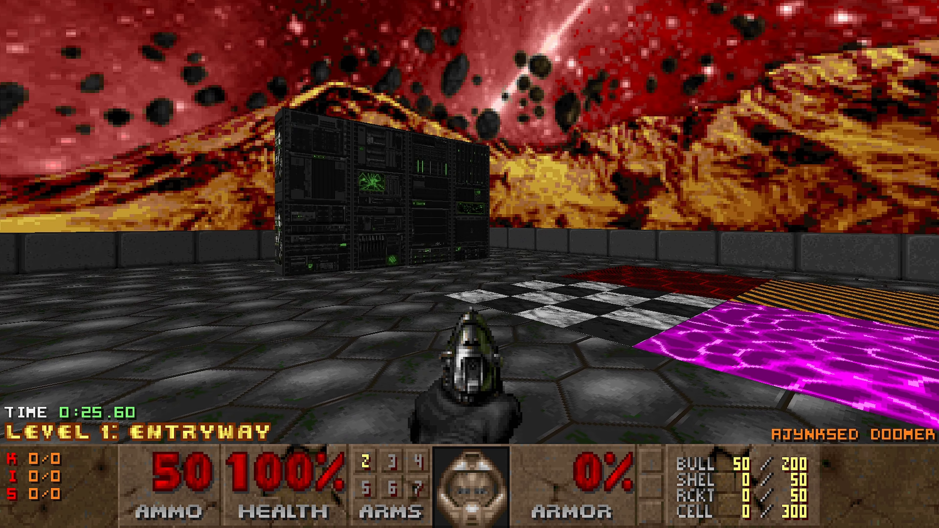
key(w)
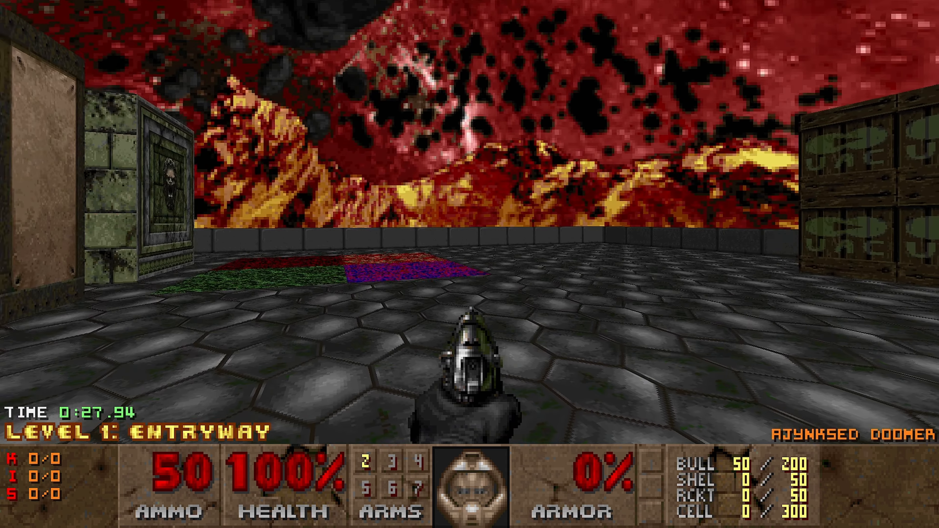
key(w)
key(w)
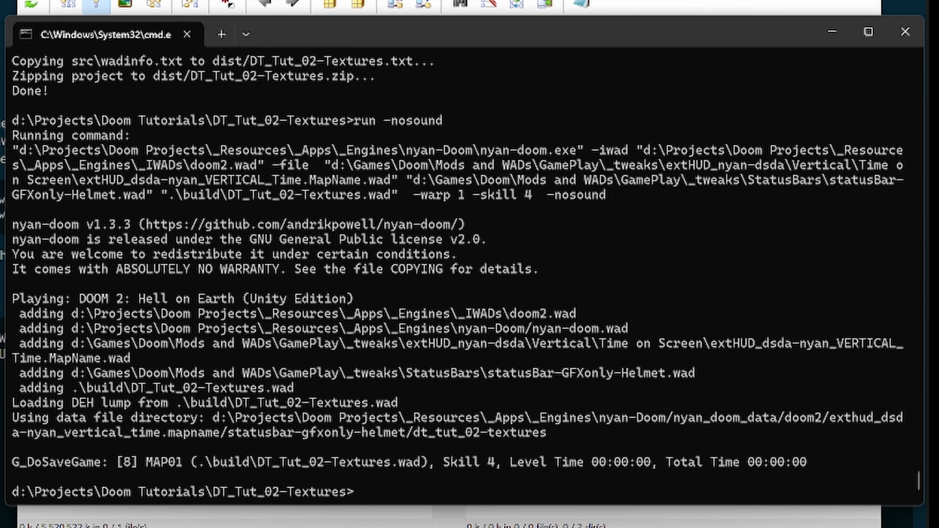
Step: Switch to Total Commander, open the Muumi_pack_v2 textures folder in one pane and go up to d:\Projects in the other
click(437, 1)
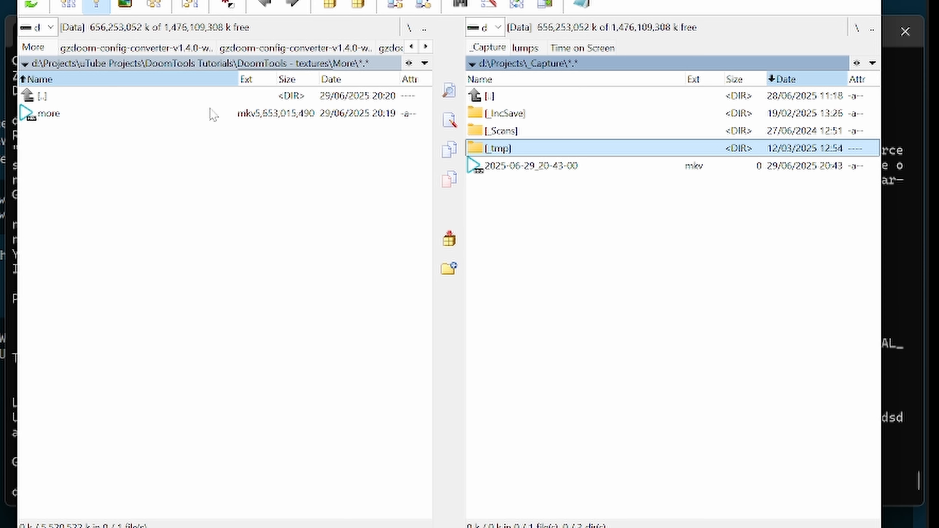
key(ctrl+w)
click(79, 154)
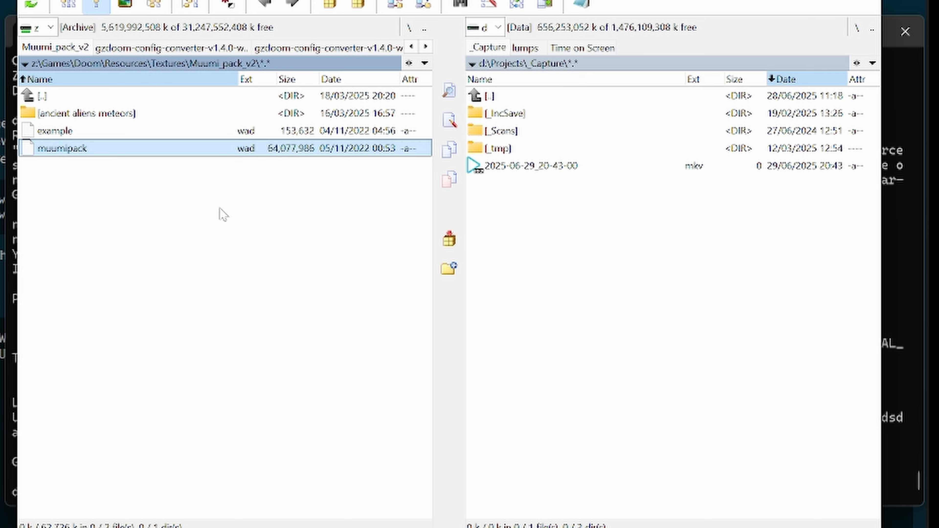
double_click(514, 96)
click(514, 96)
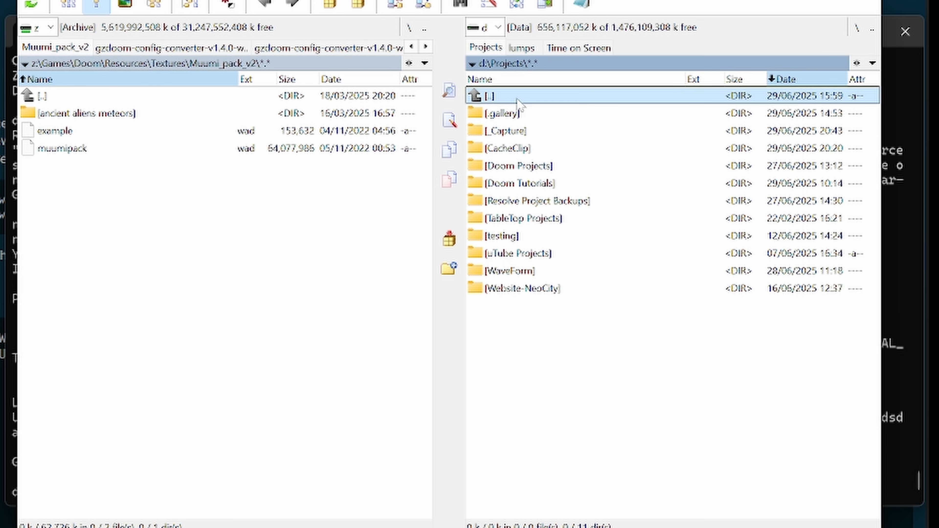